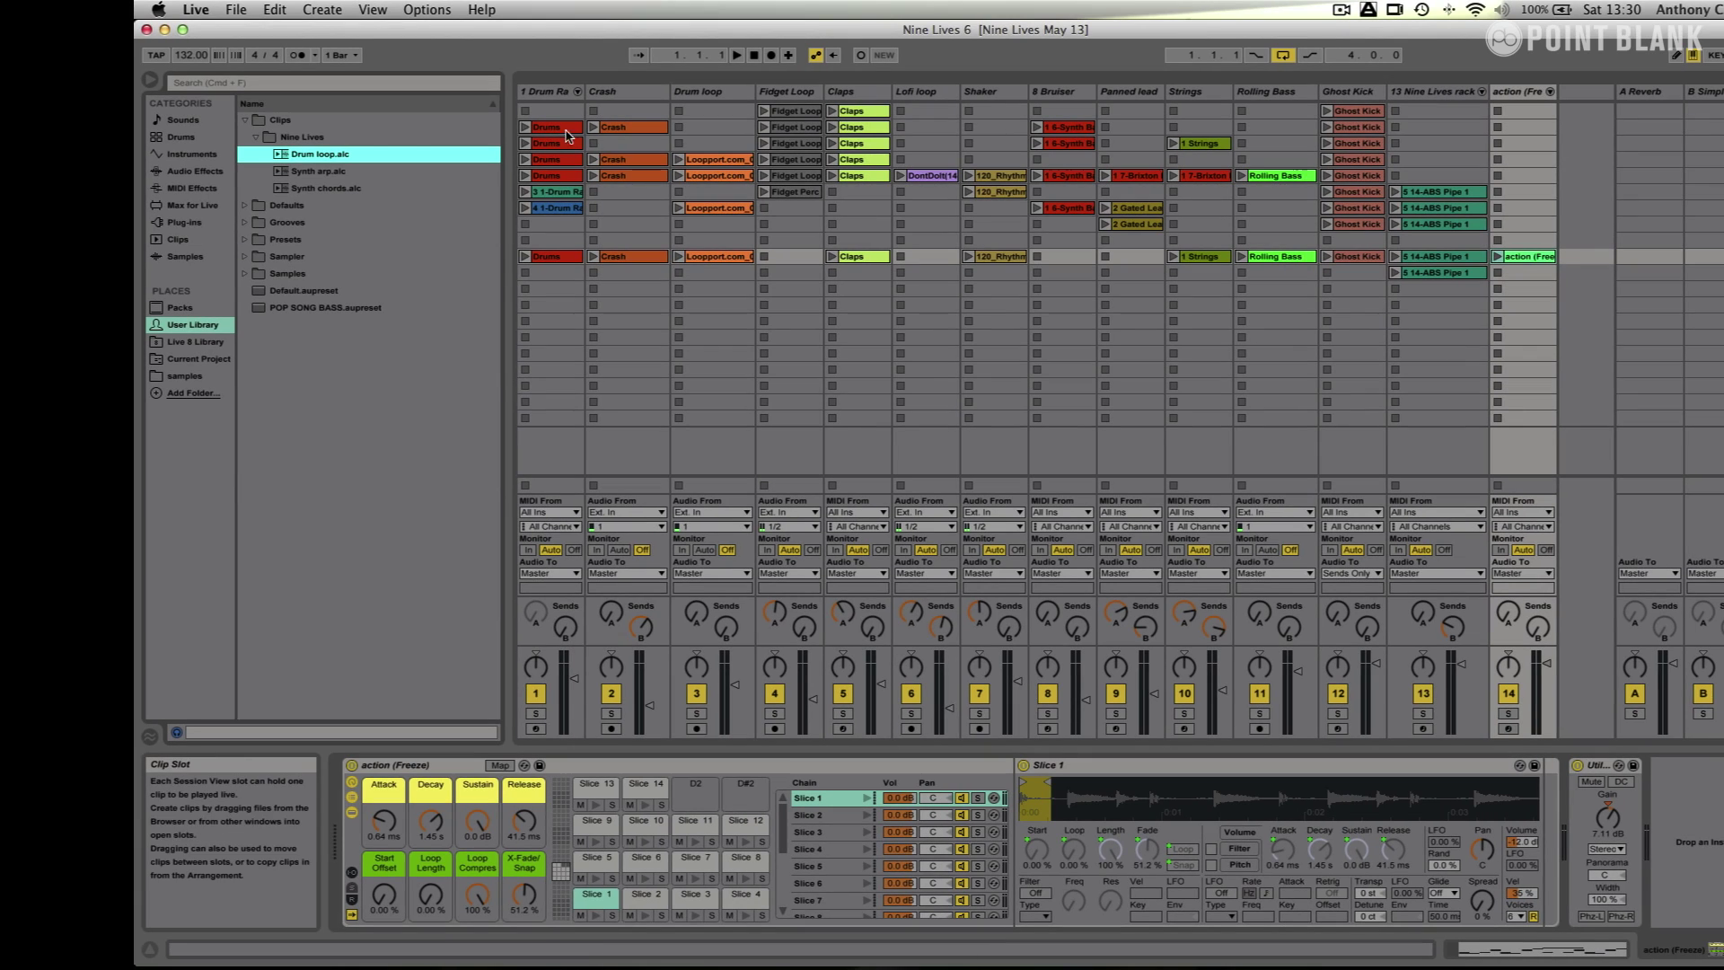
- Add Drum loop.alc on a new track 15, then play it and stop it
drag(285, 159, 1600, 298)
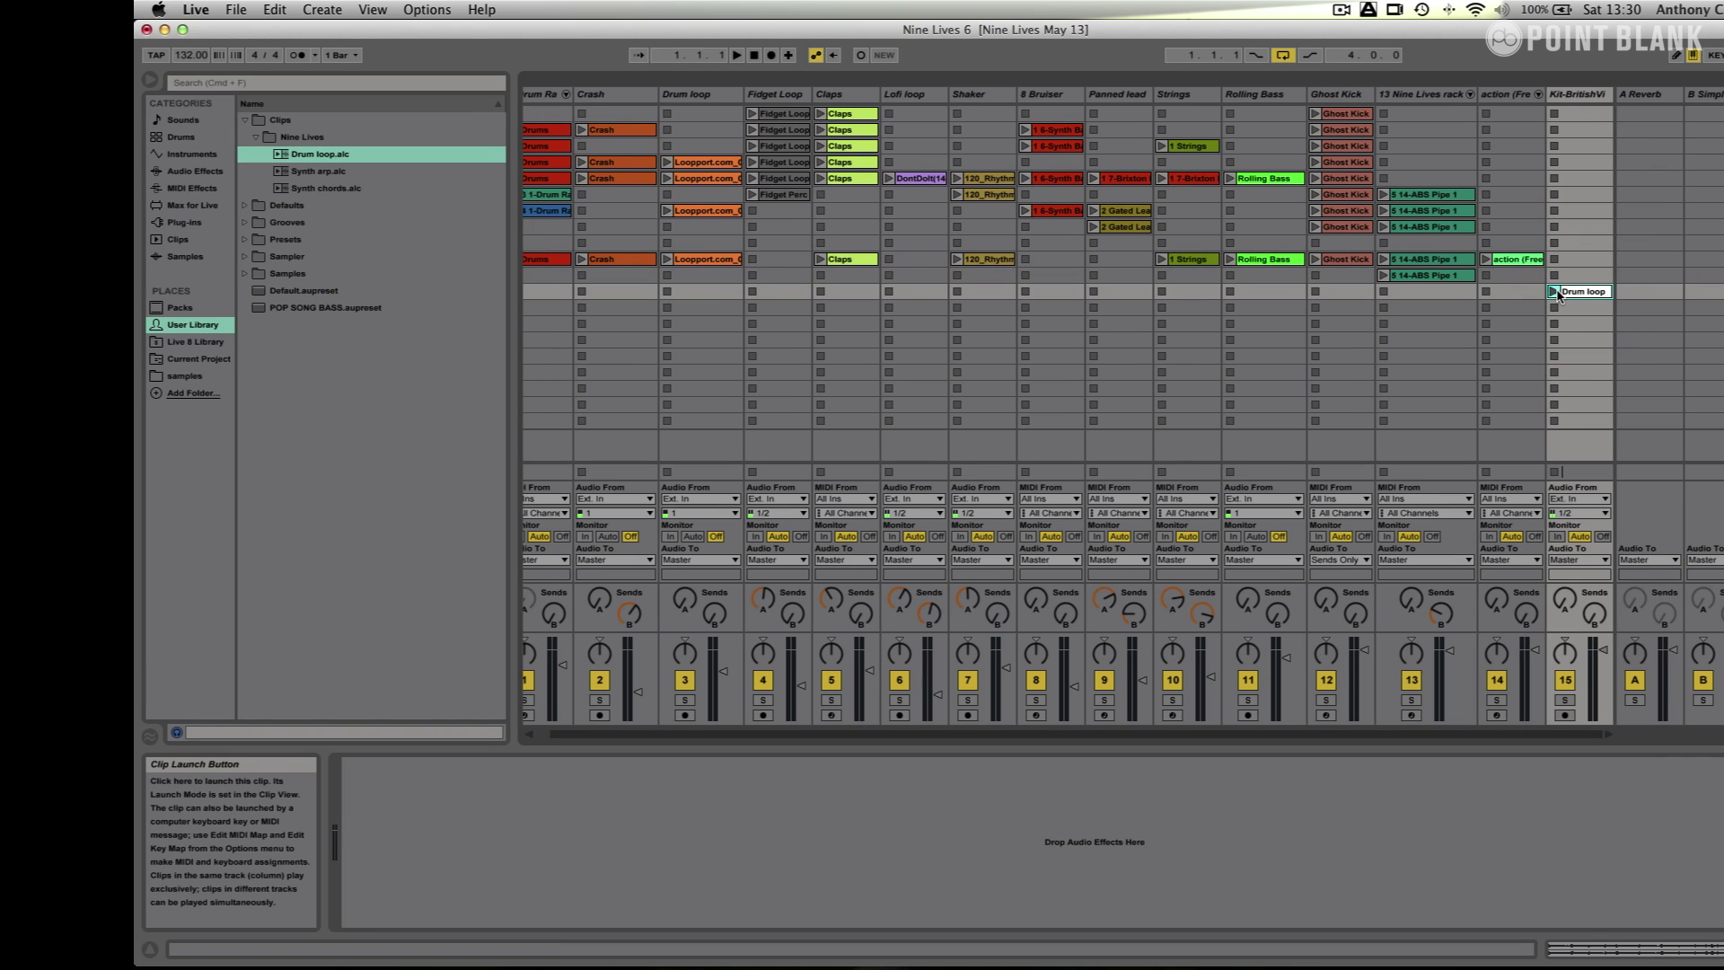
click(1554, 292)
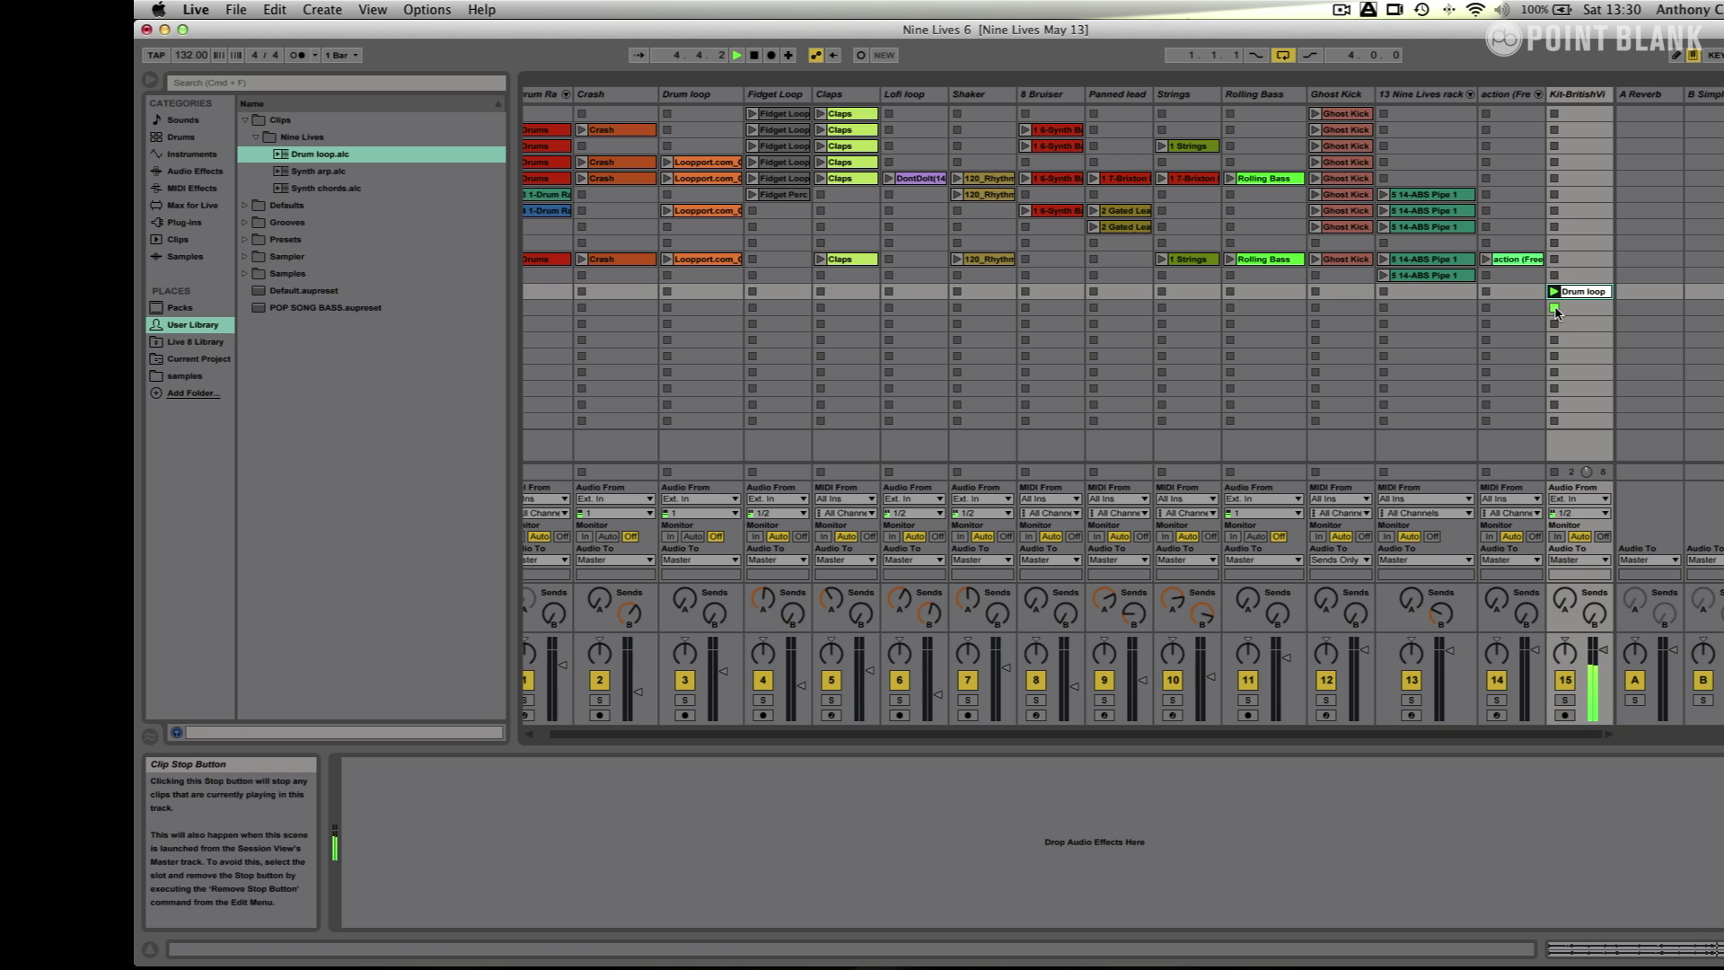
click(1555, 308)
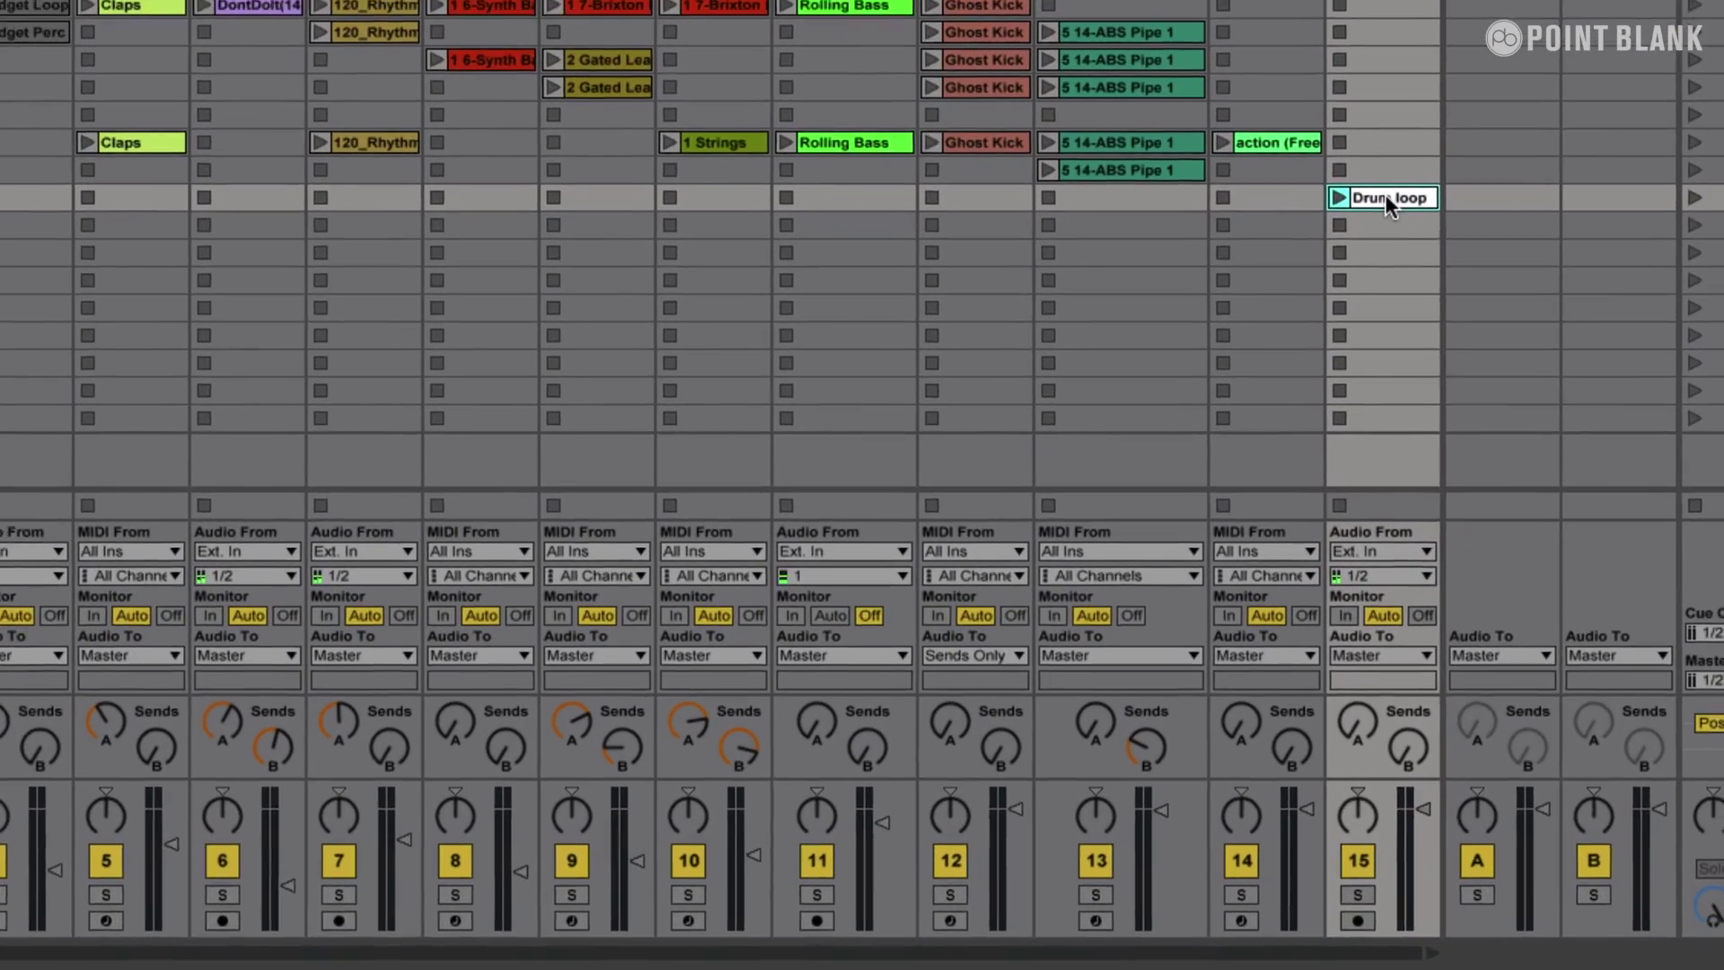
- Convert the Drum loop's drums into a new MIDI track, 16 Drums to MIDI
right_click(1438, 221)
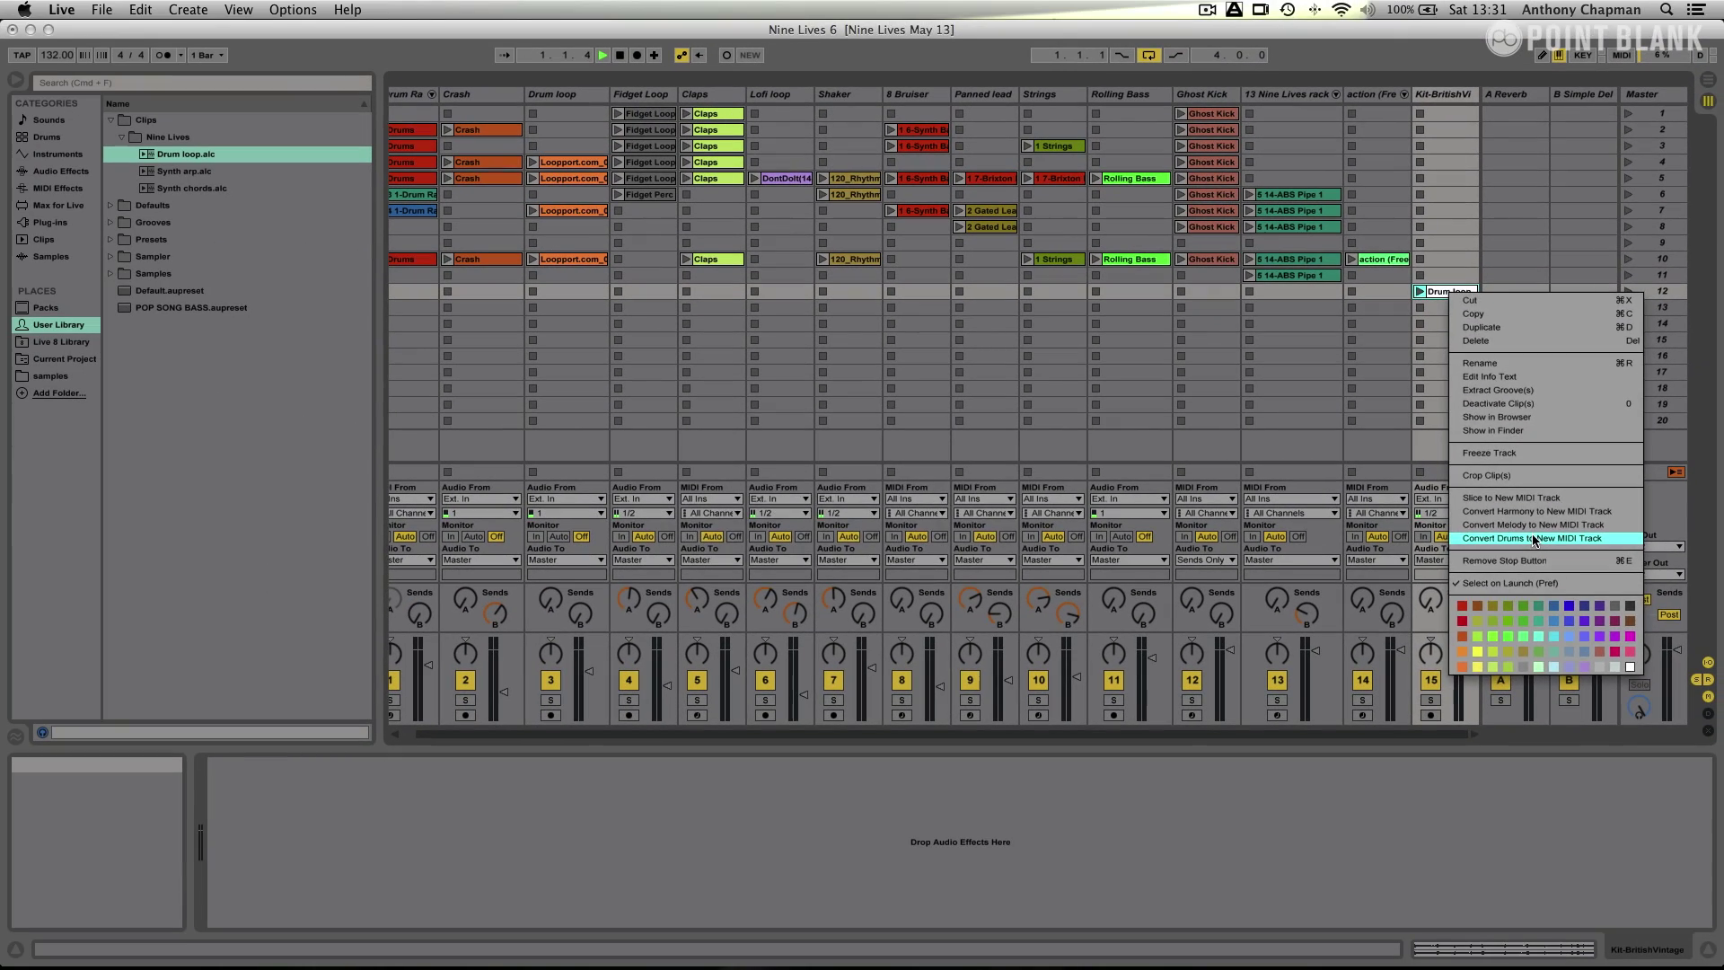
click(1529, 571)
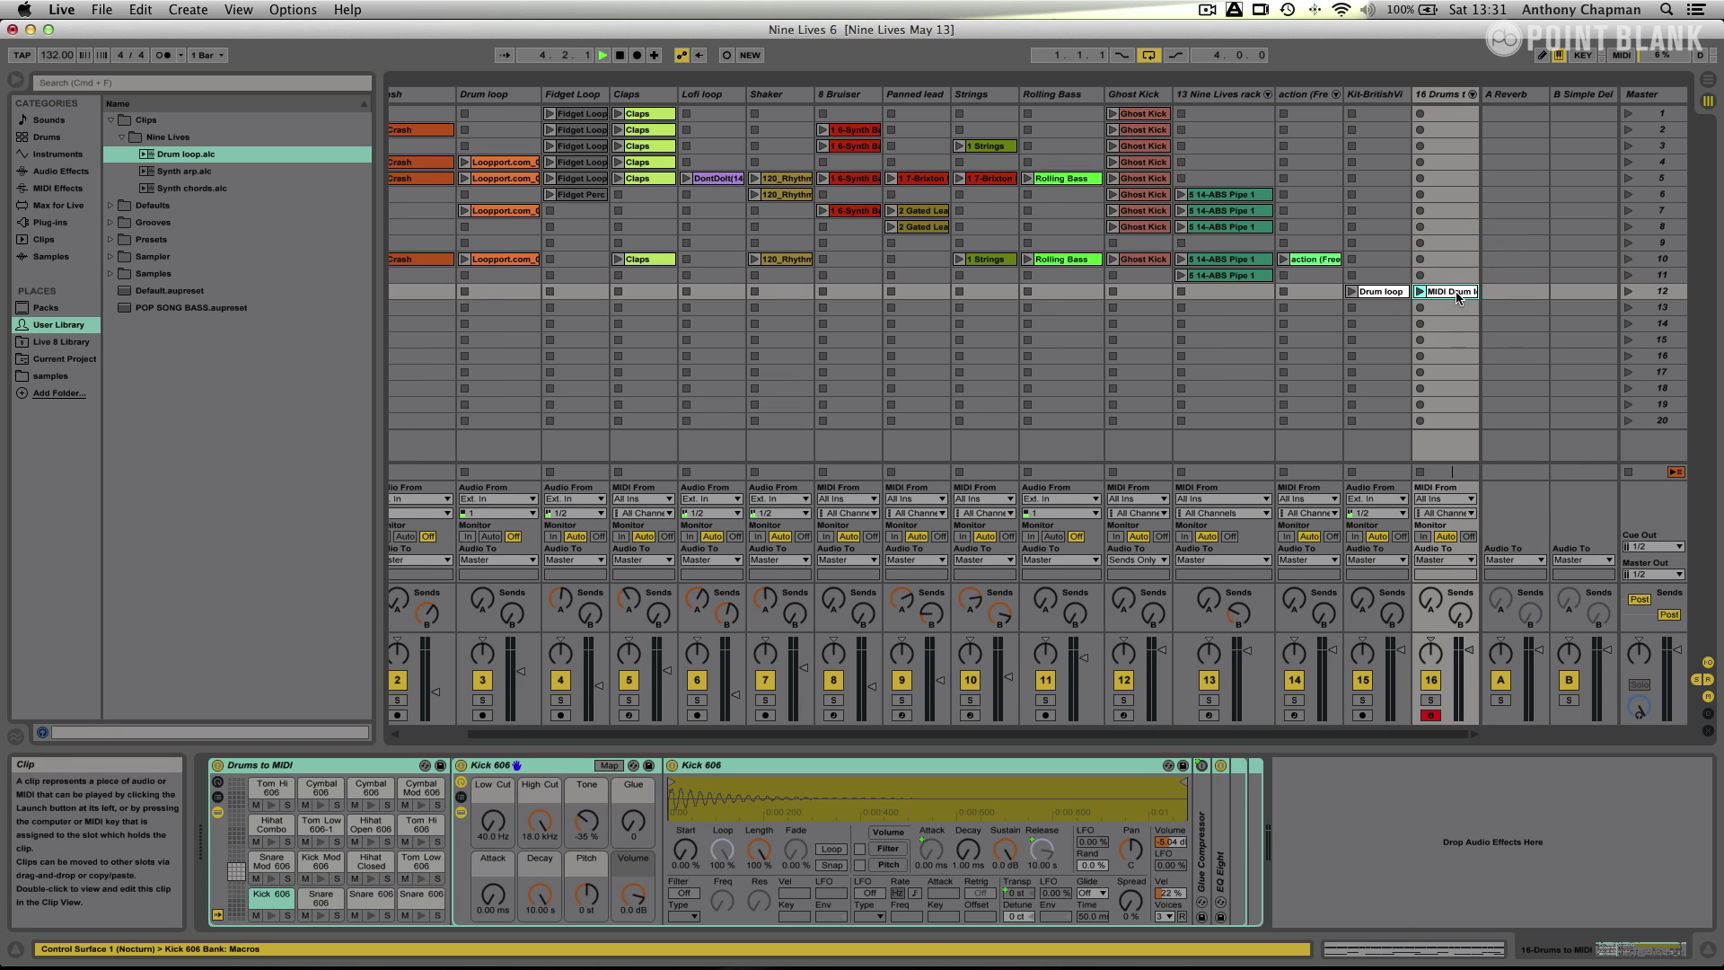
click(1442, 95)
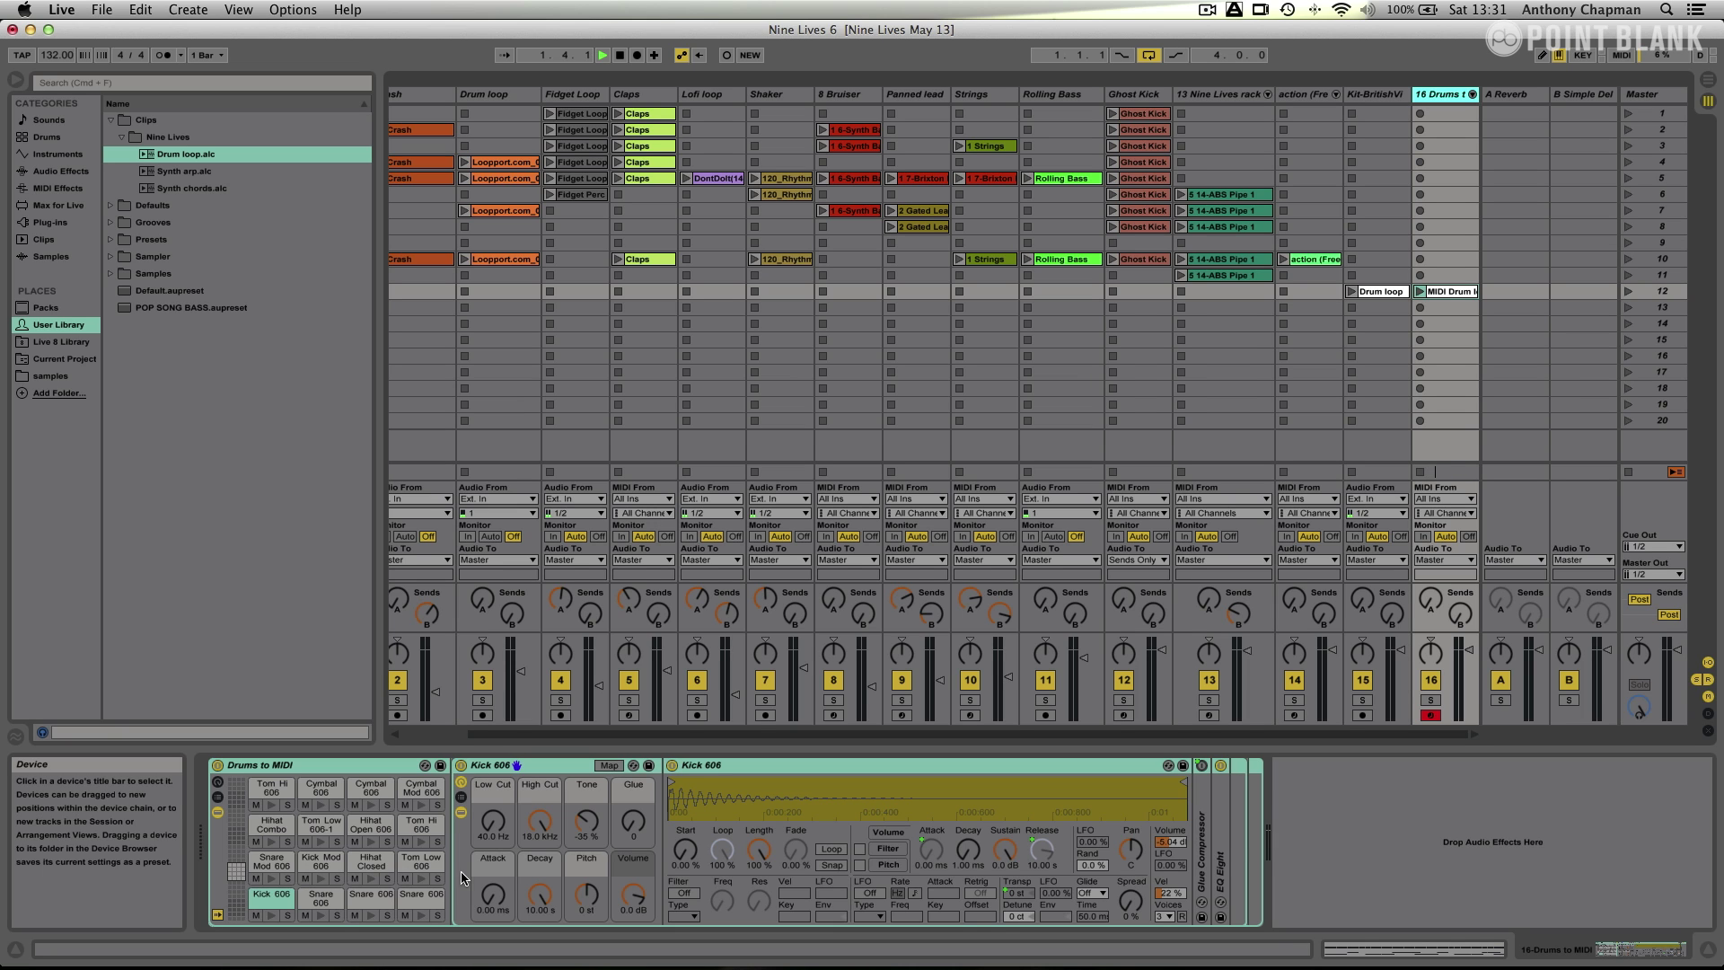
- Play the converted MIDI Drum clip, then the original Drum loop to compare
click(1421, 292)
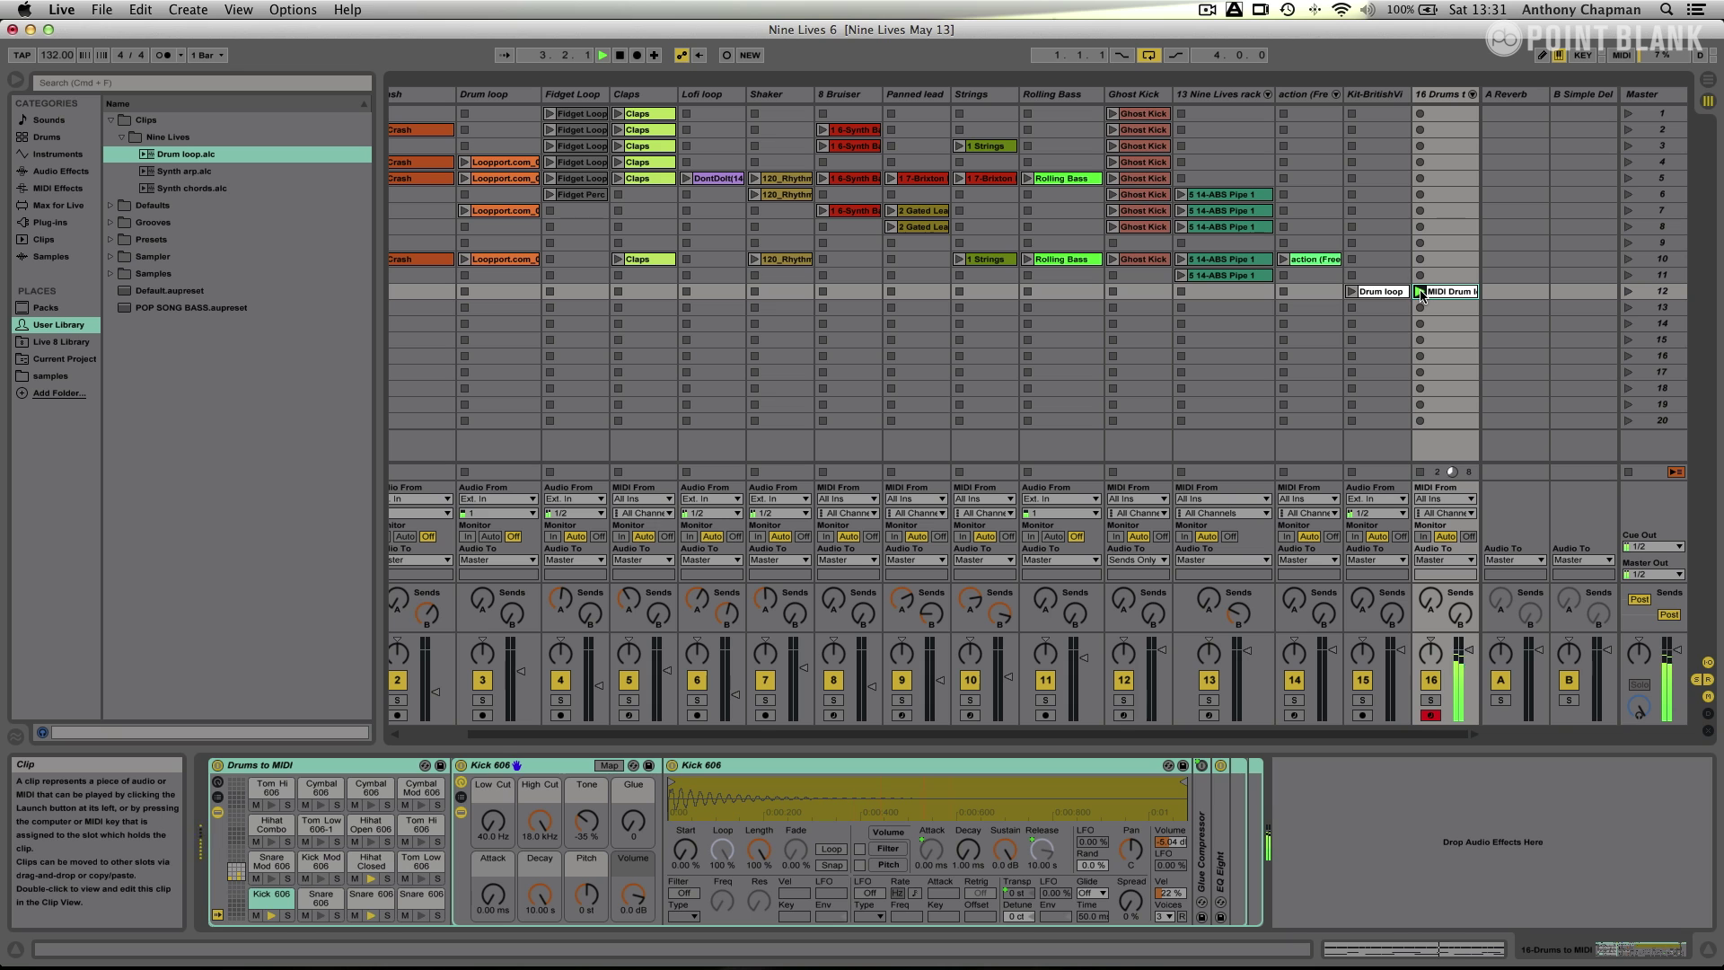
click(1352, 291)
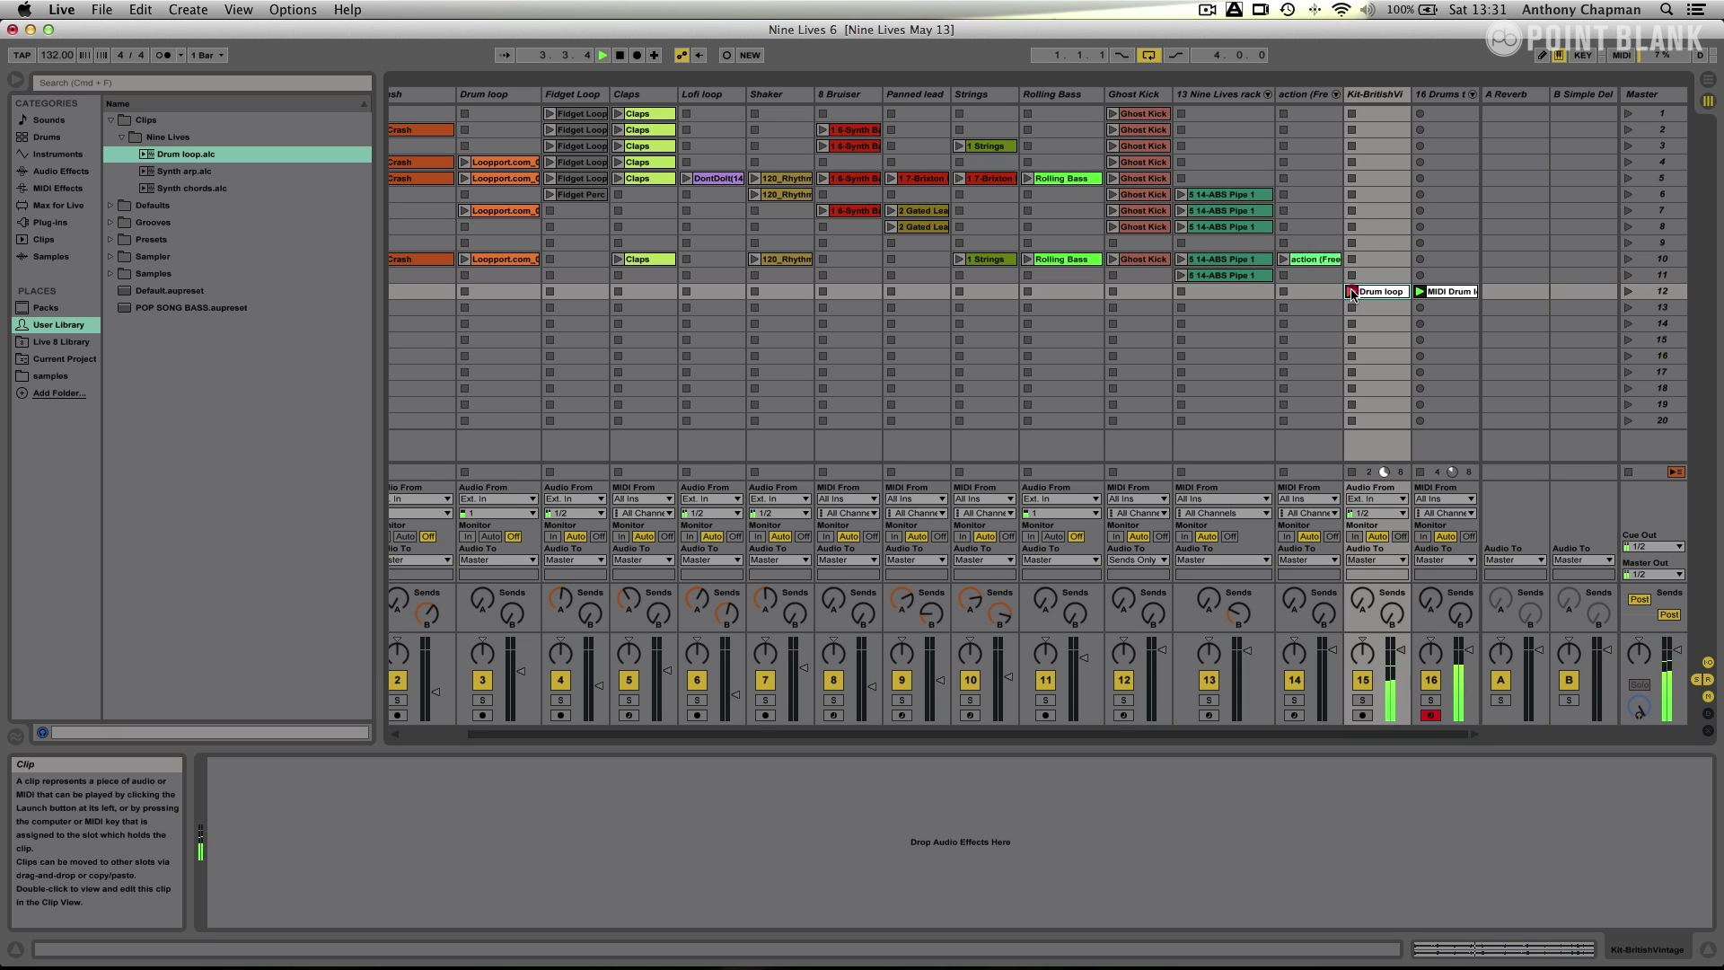
click(1352, 292)
- Stop the Drum loop and open the MIDI Drum clip in an enlarged note editor
click(1352, 314)
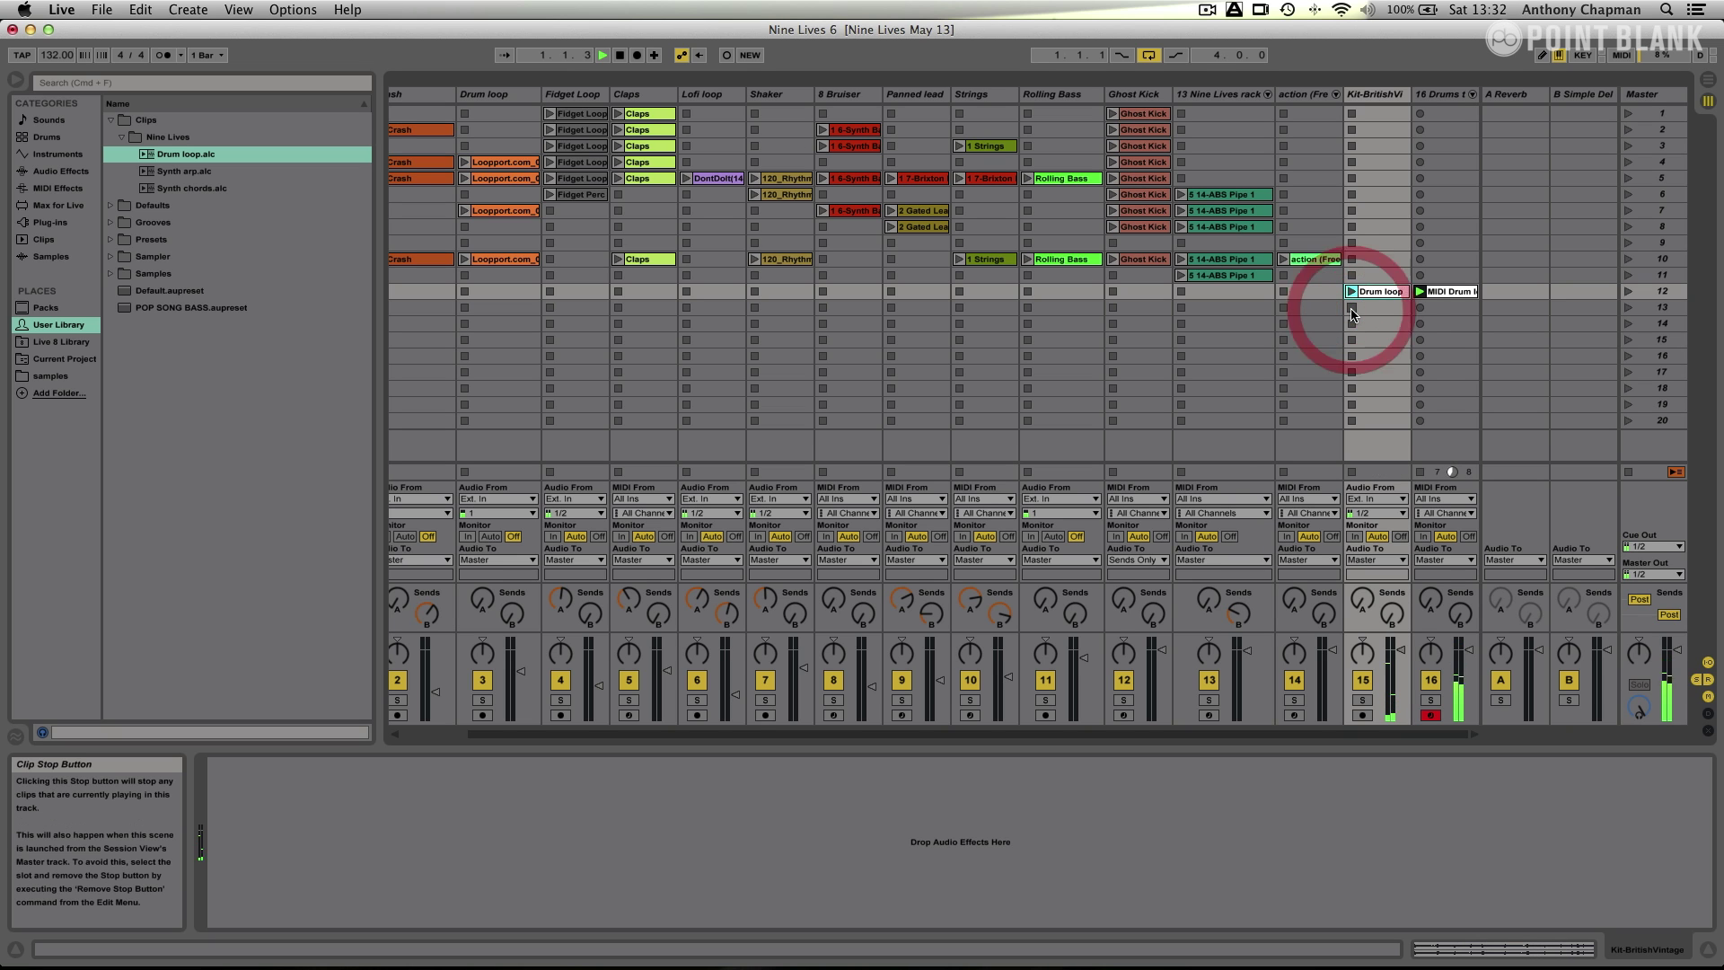
click(1443, 292)
double_click(1443, 293)
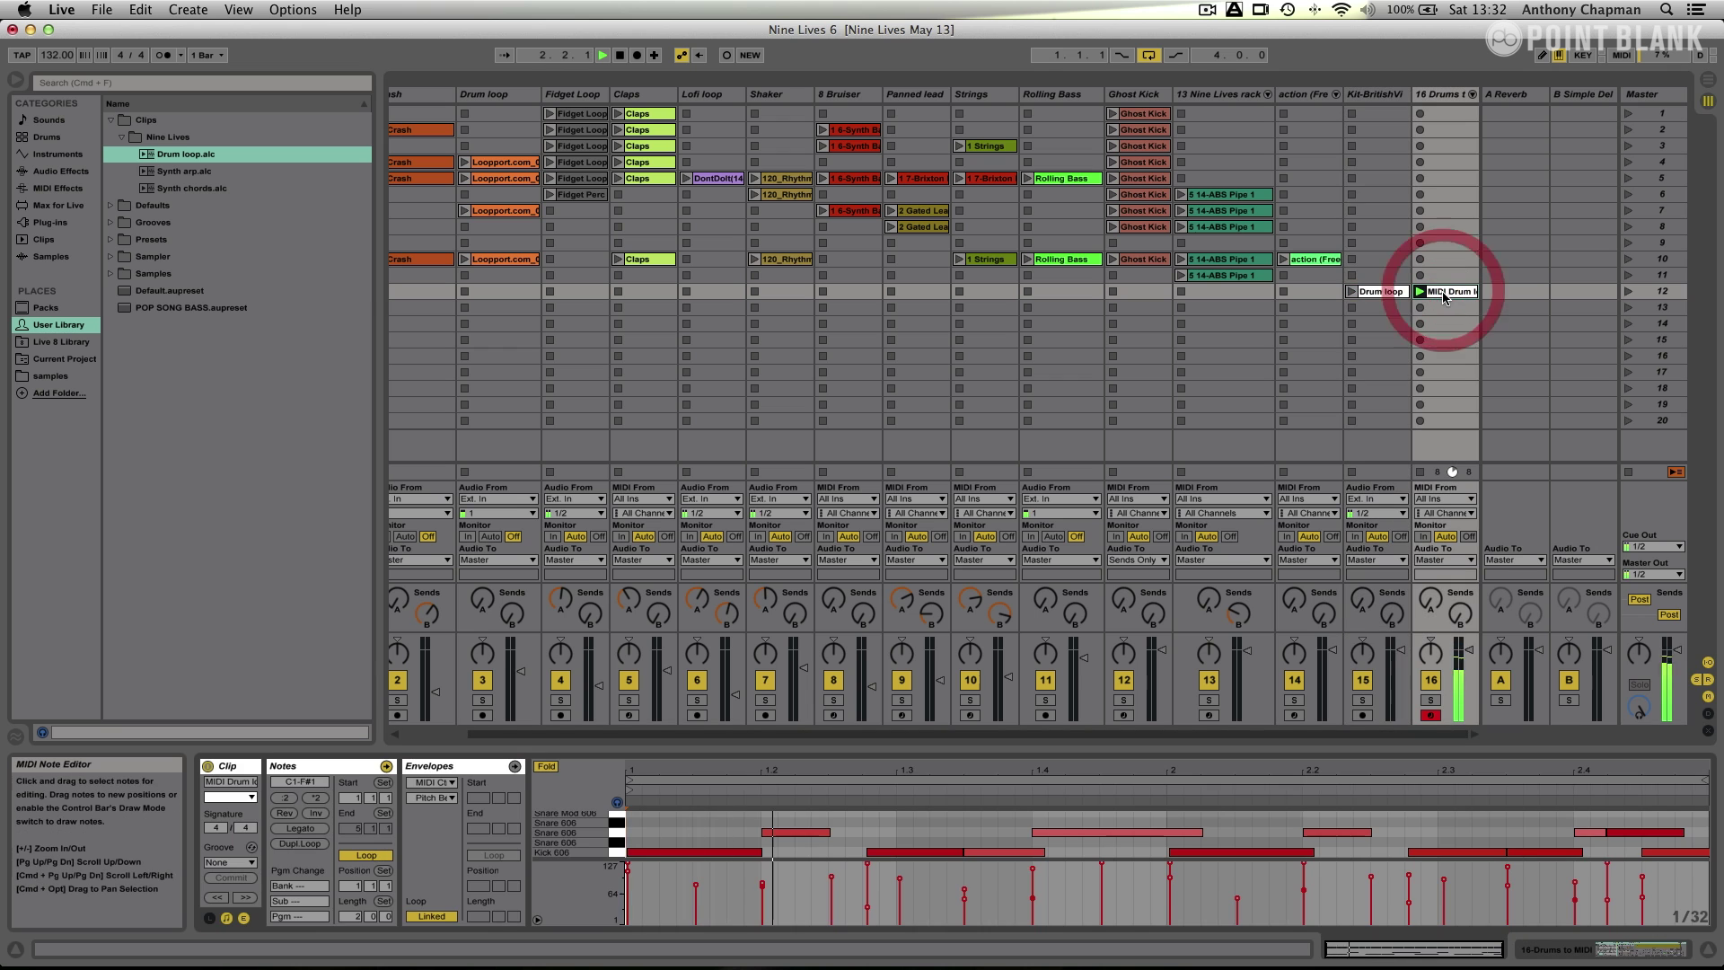
drag(763, 747, 731, 327)
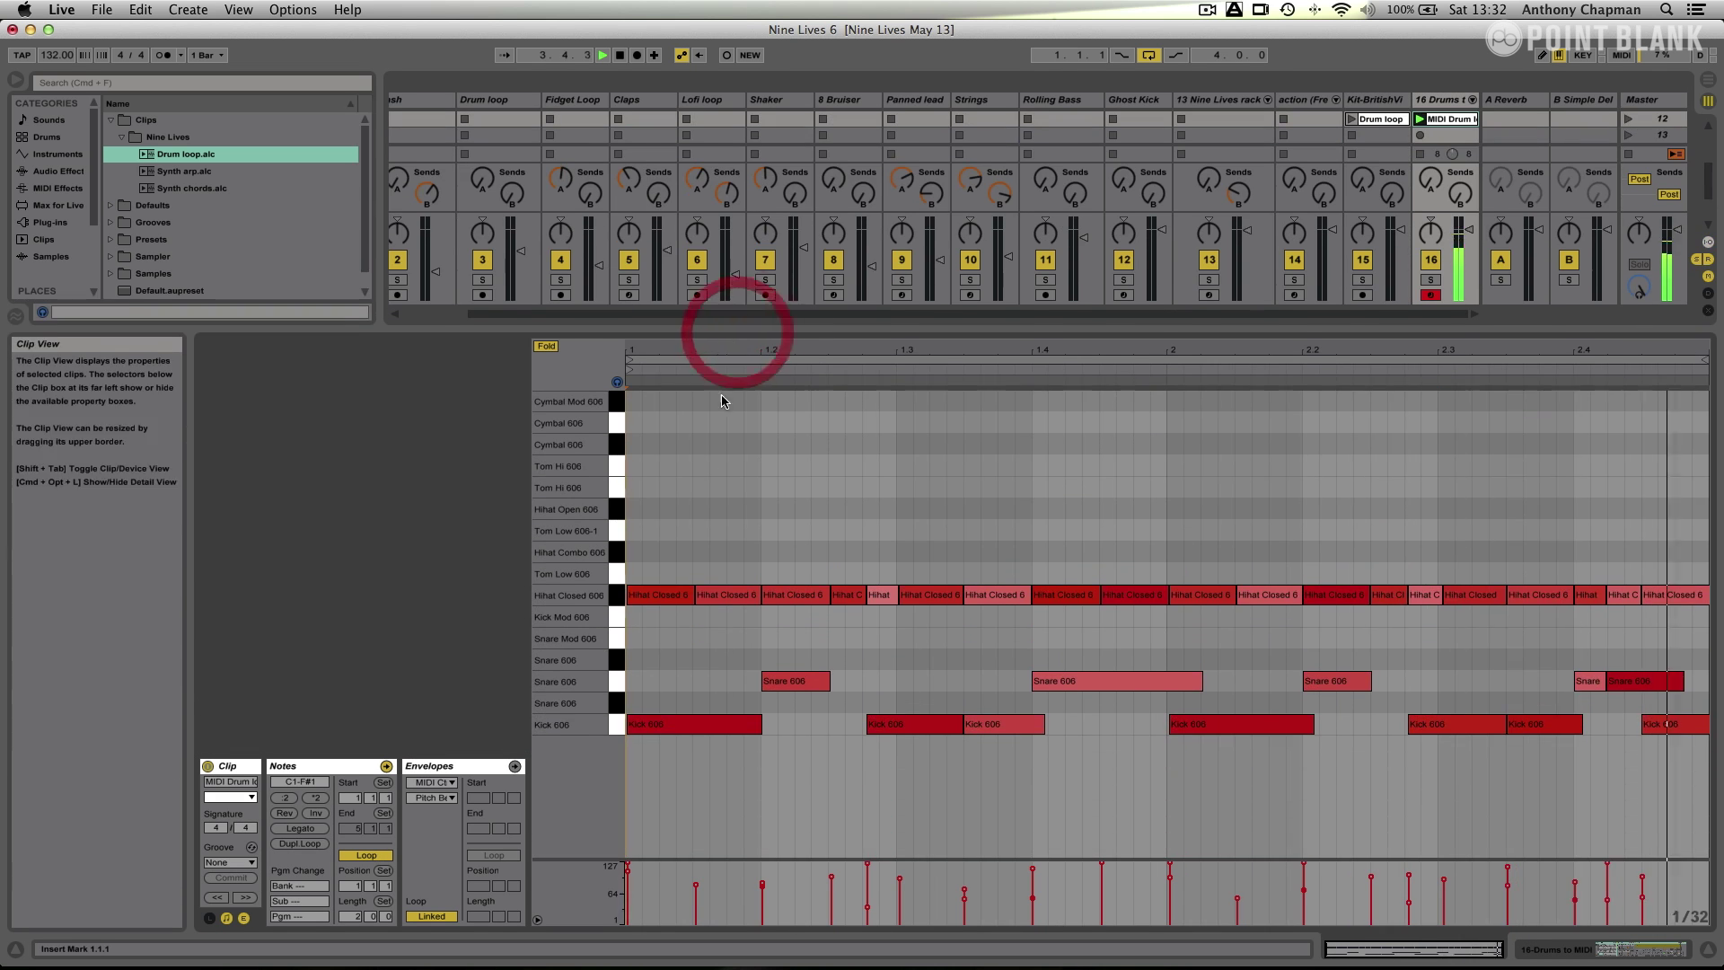
- Delete the short Hihat Closed 606 notes near bars 1.3, 2.3 and later, then stop the clip
click(884, 600)
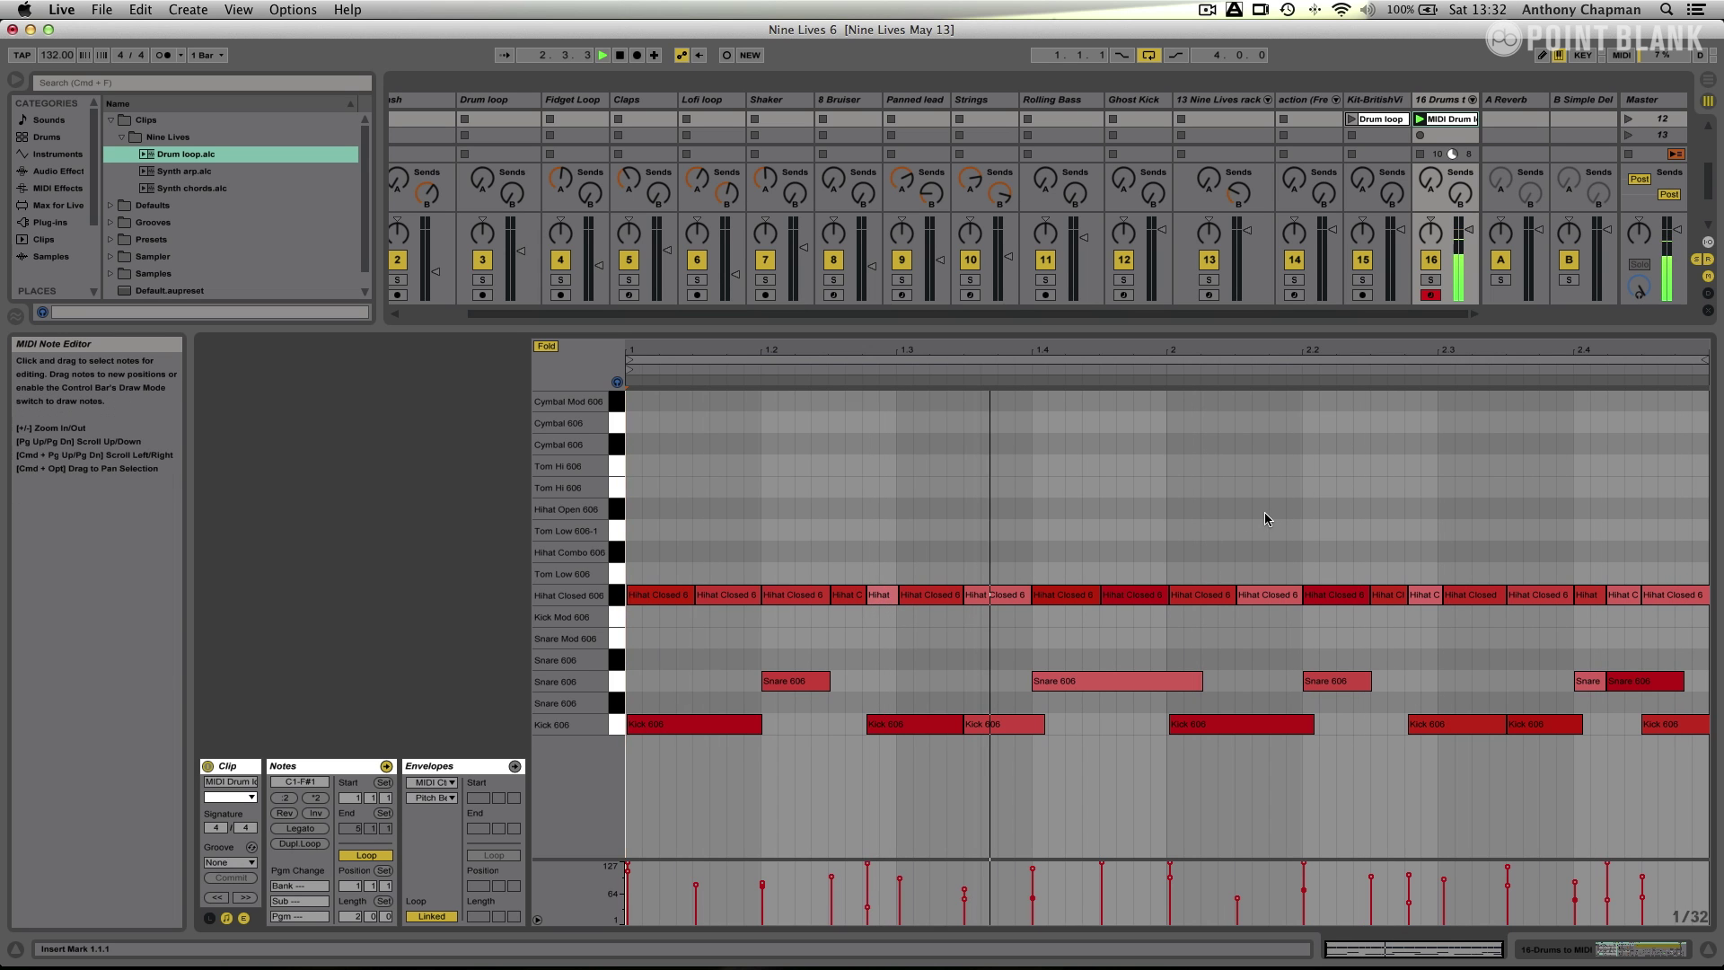
click(1434, 600)
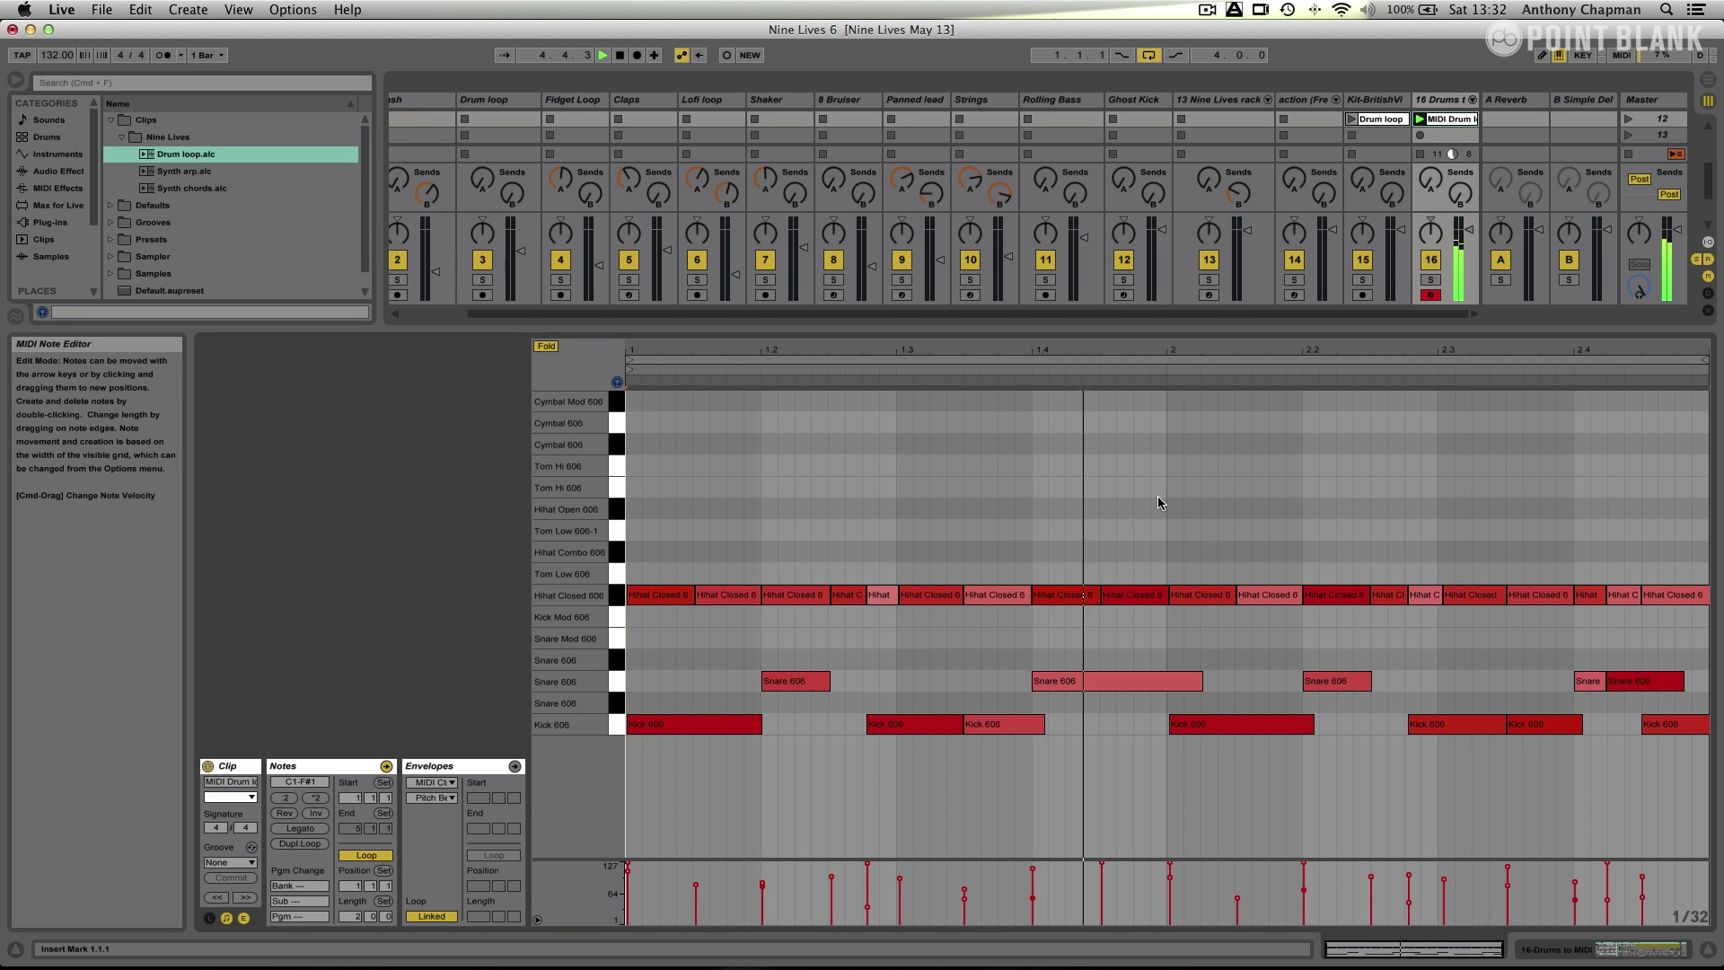
click(642, 532)
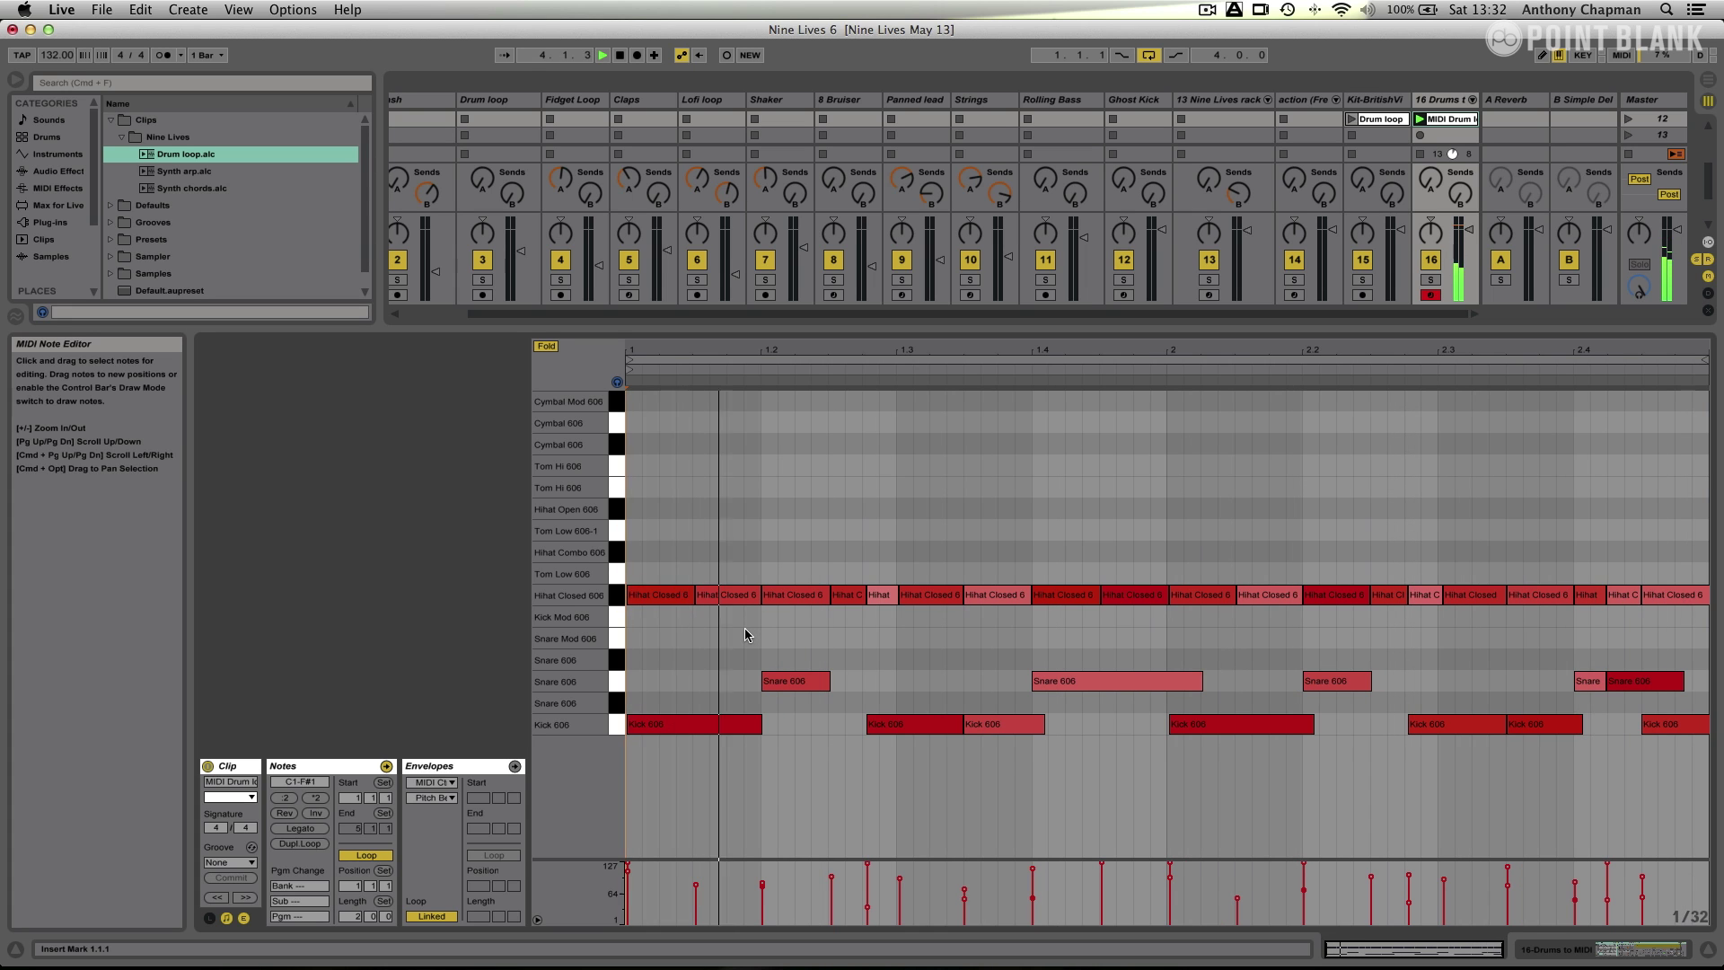
click(878, 595)
double_click(878, 597)
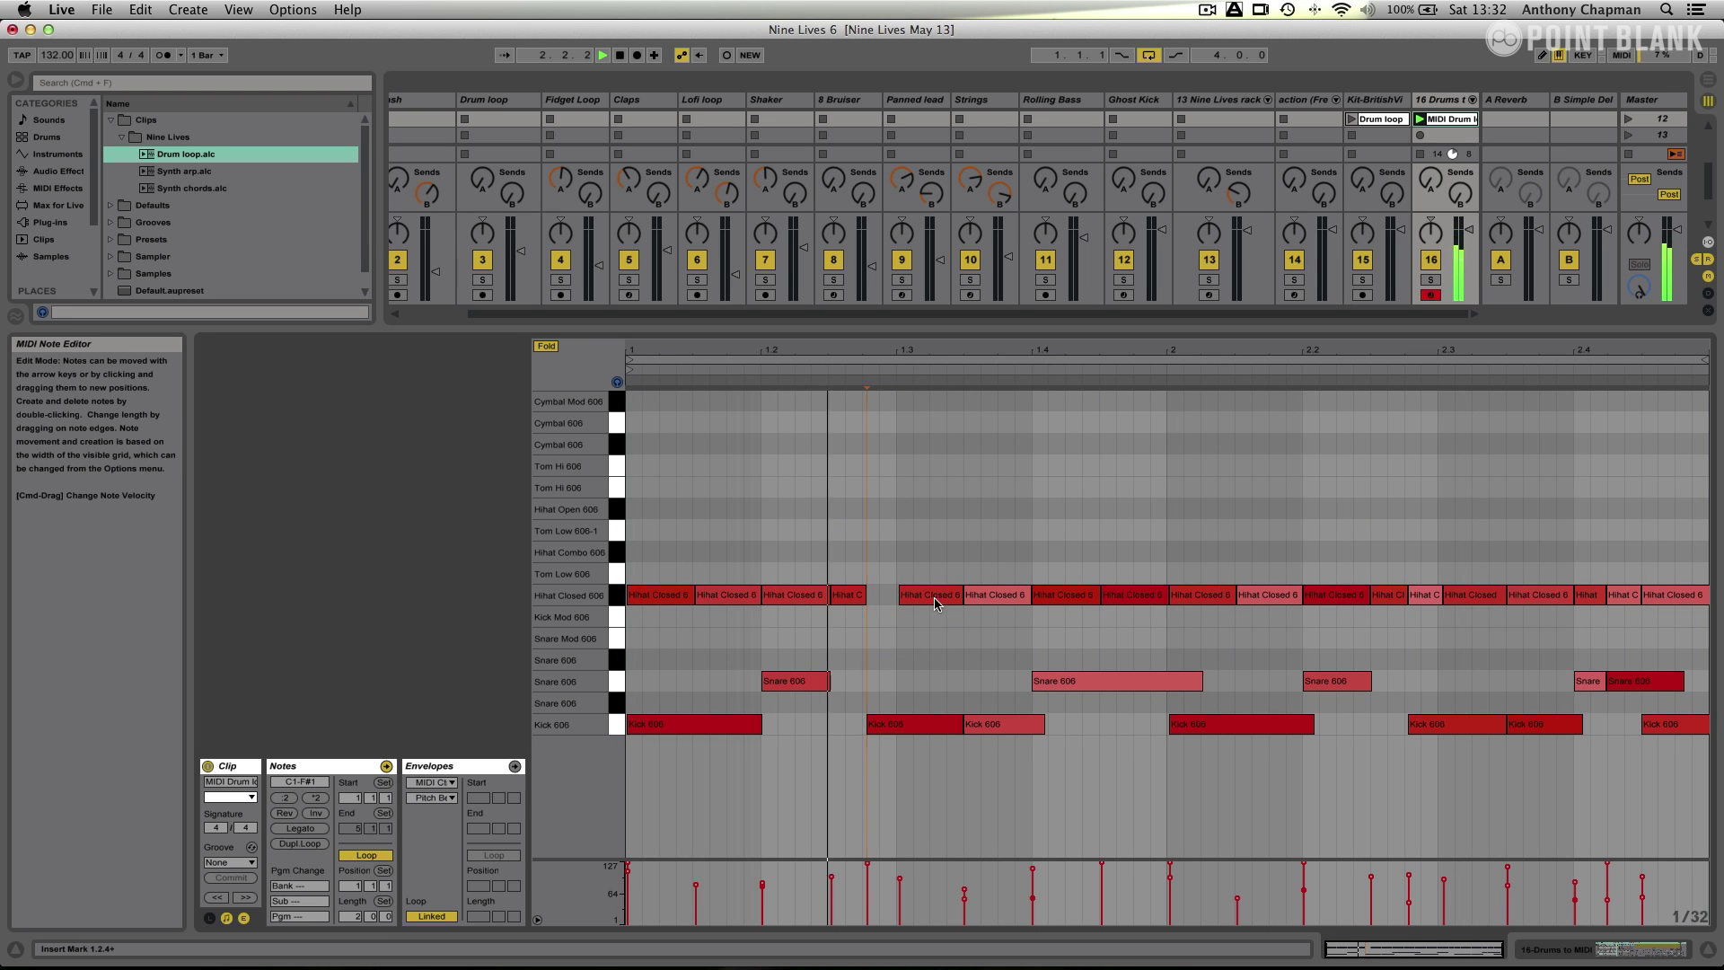
double_click(1431, 597)
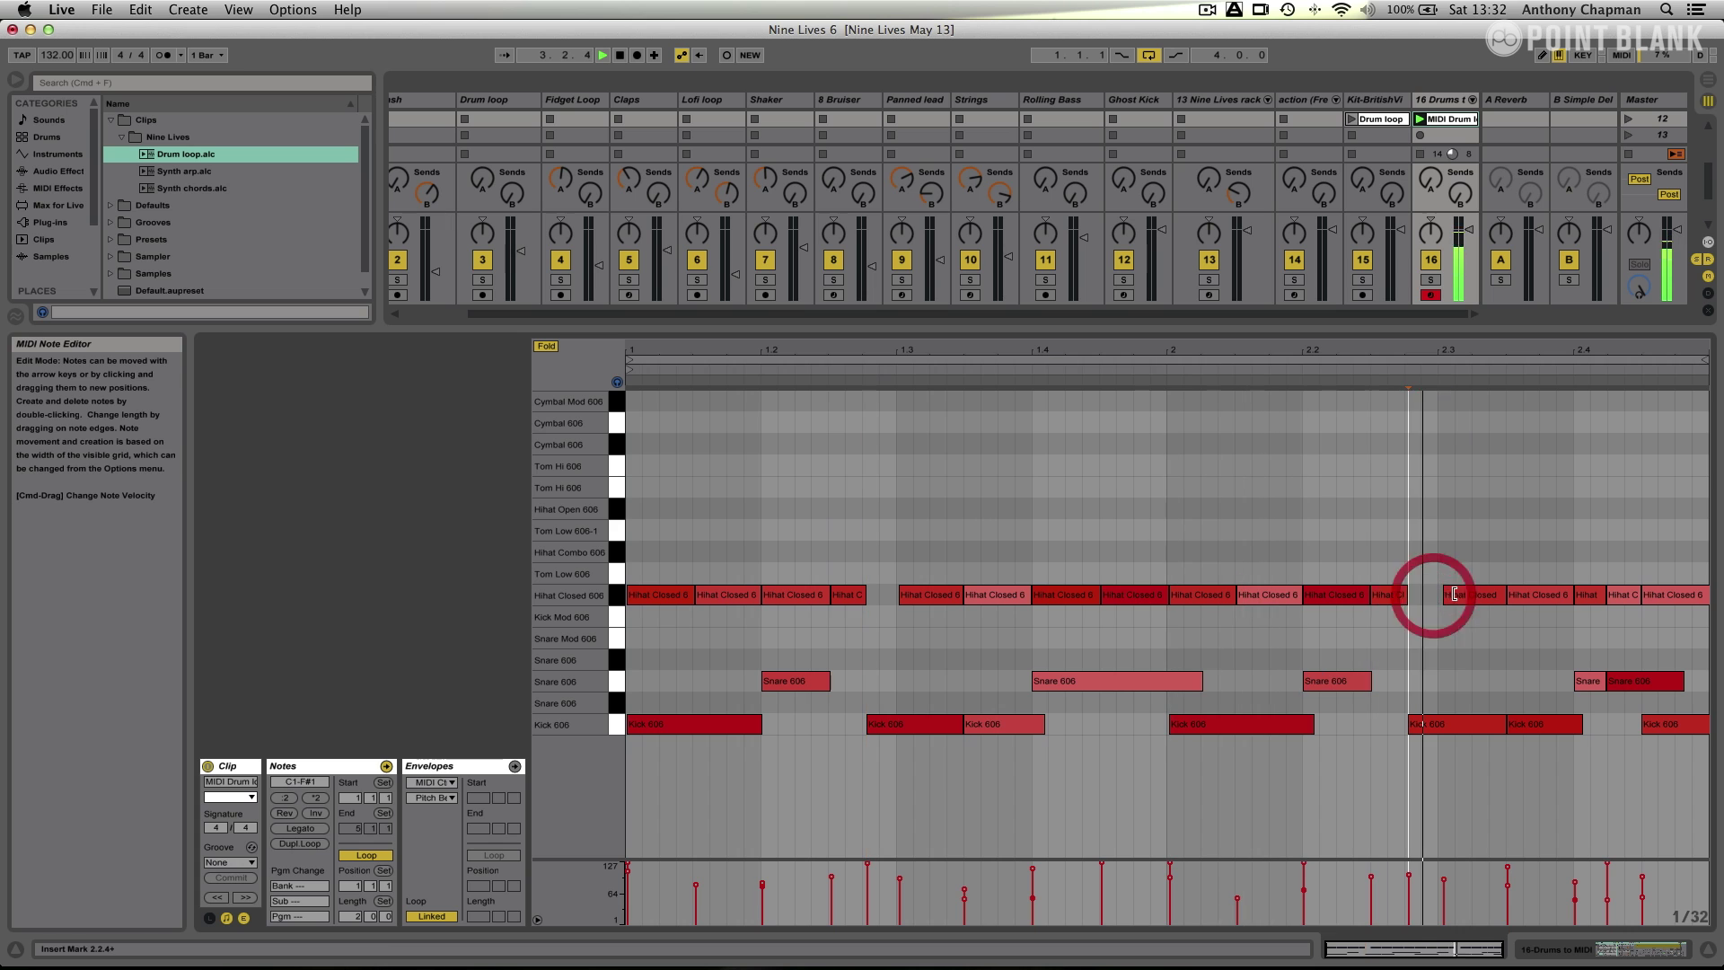
double_click(1619, 598)
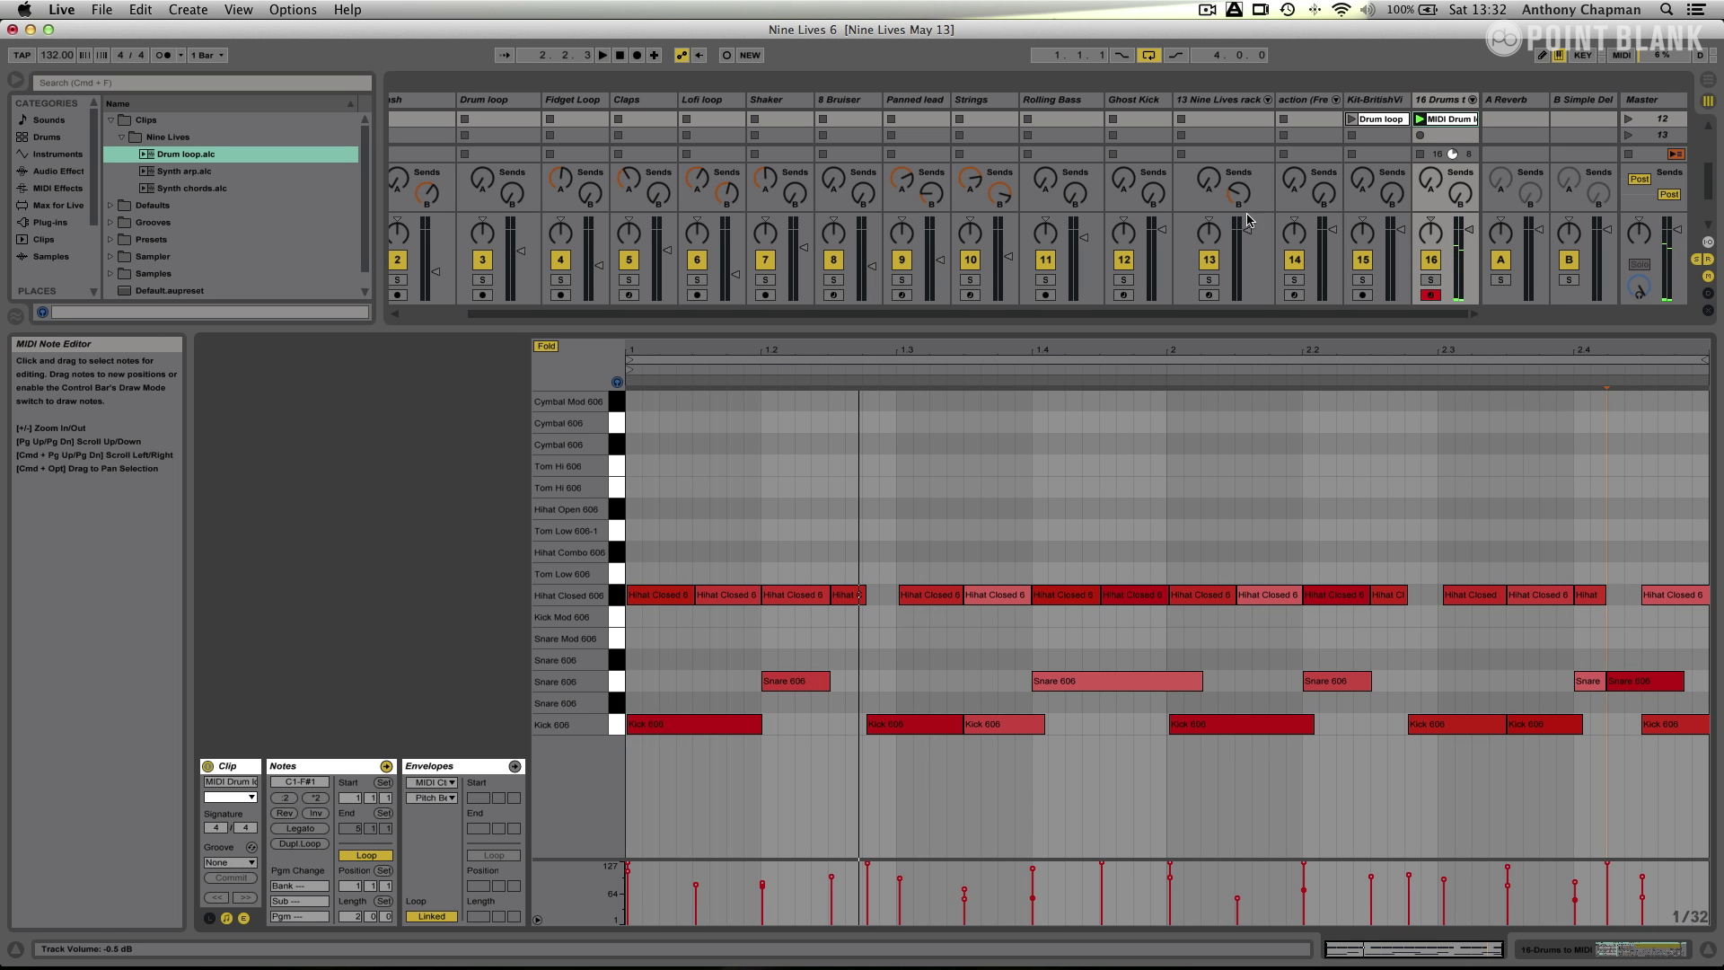
click(1419, 153)
scroll(1383, 180, up, 4)
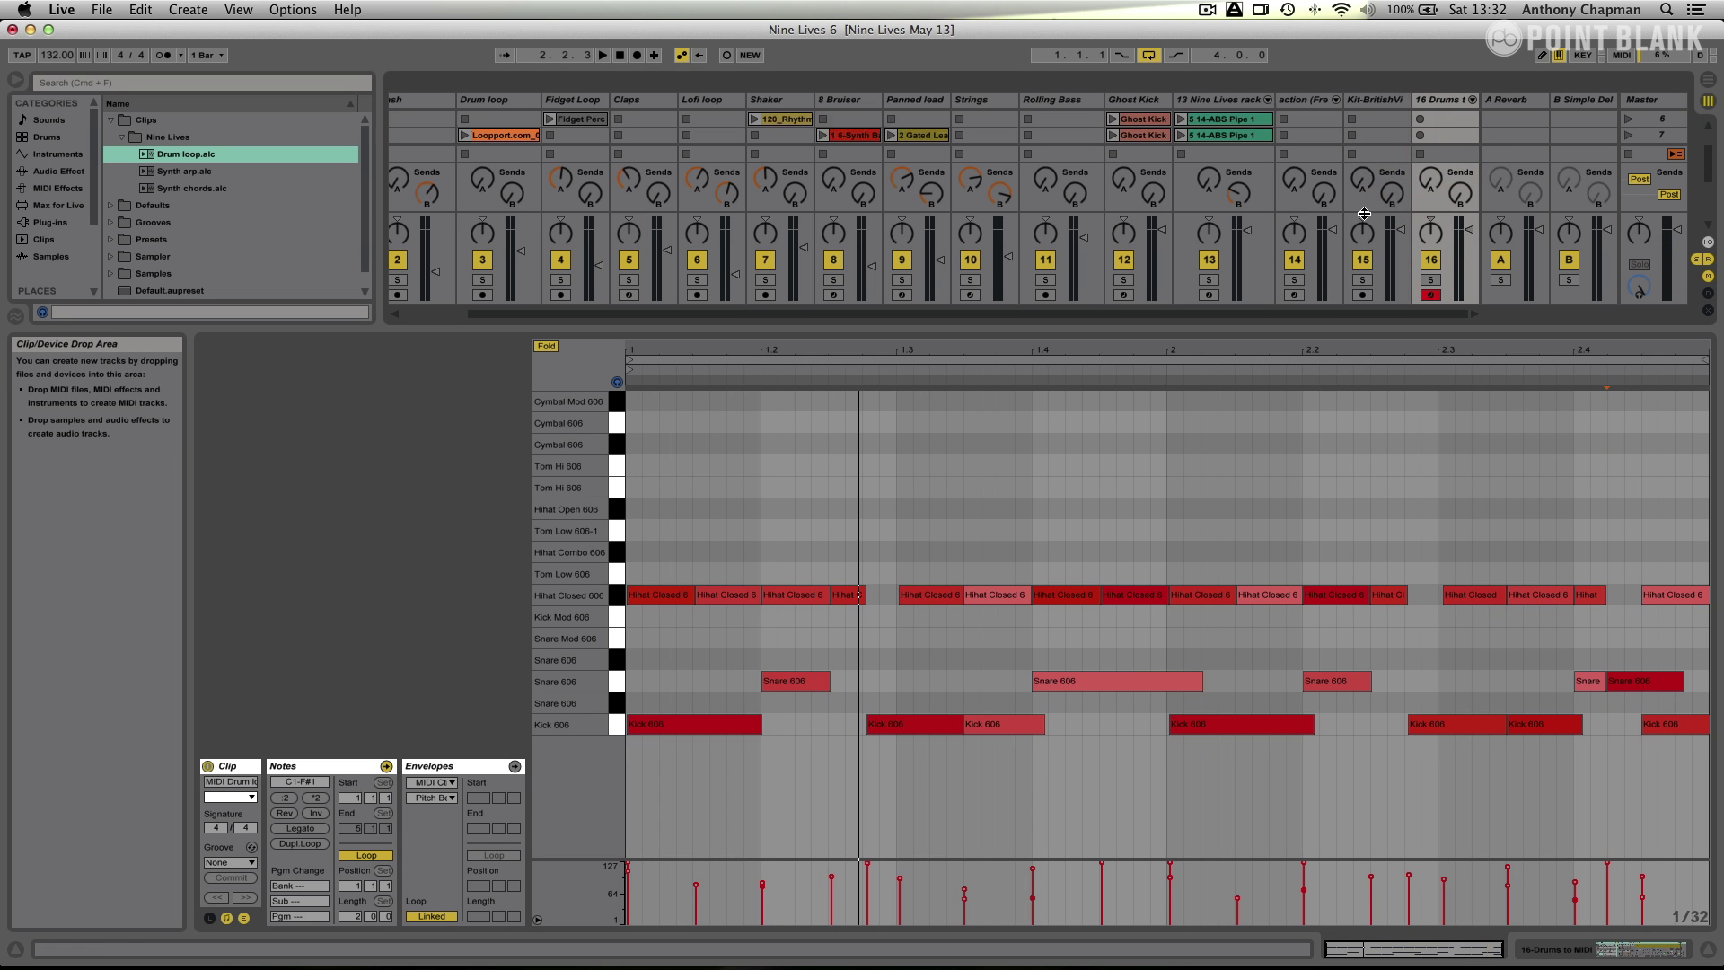
- Load Charred Kit 01 onto track 16 and play its MIDI Drum clip alongside the Drum loop
click(1267, 329)
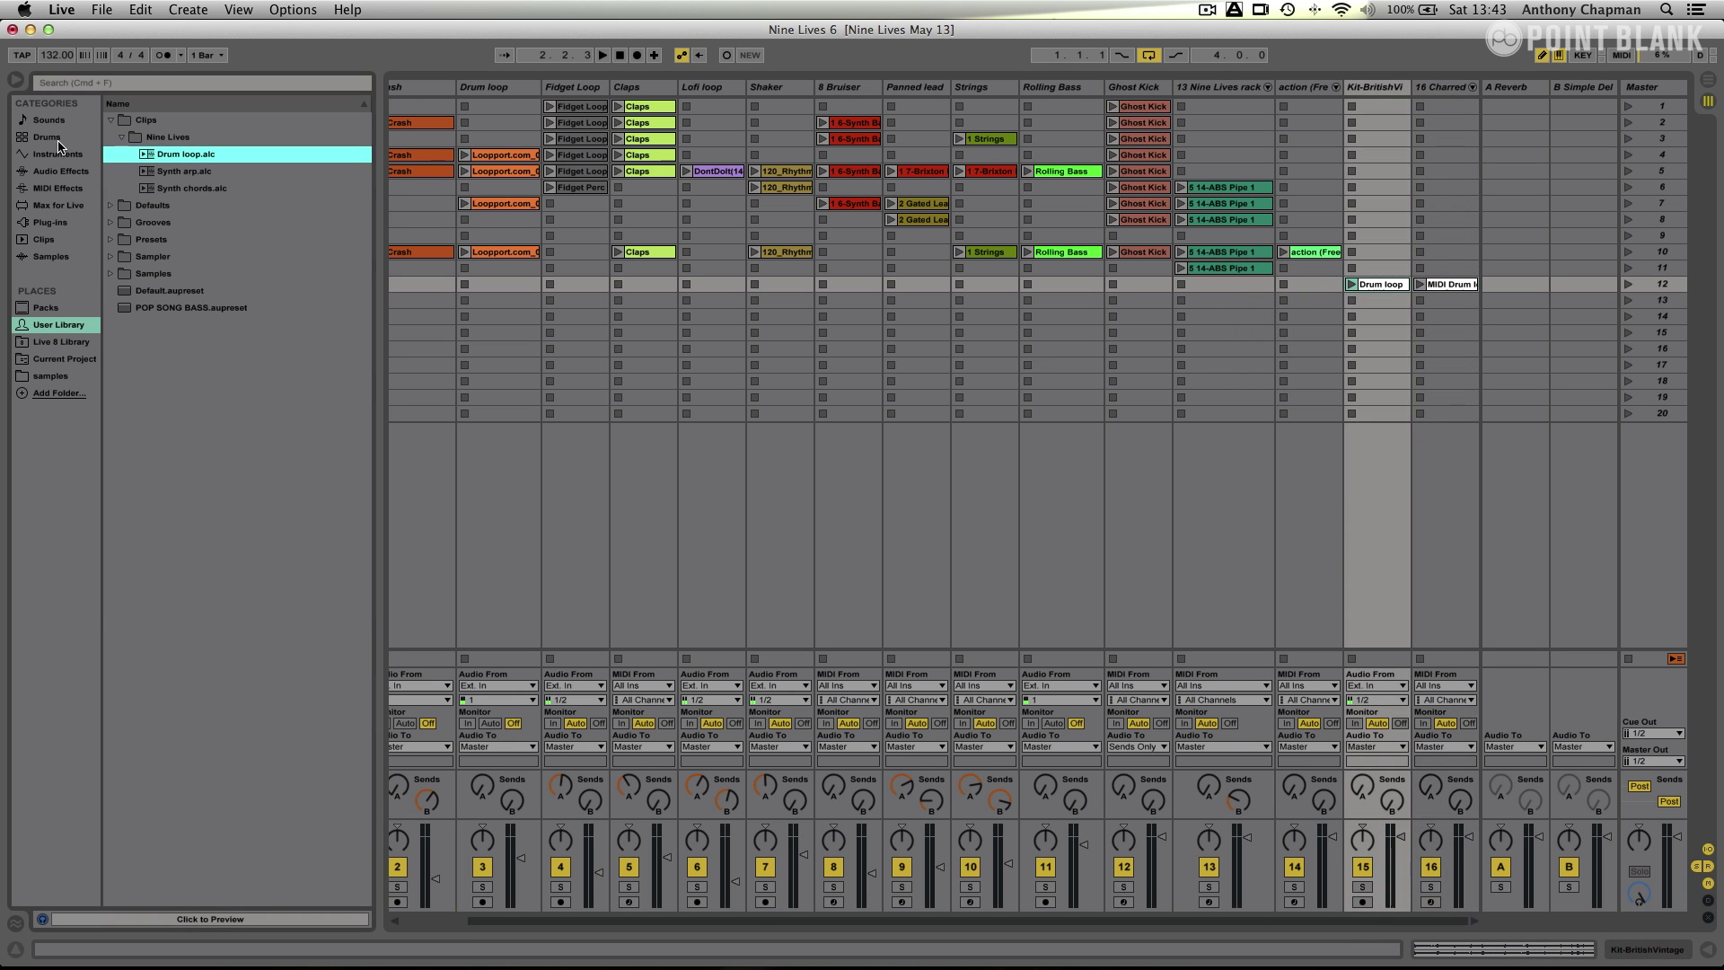
click(57, 142)
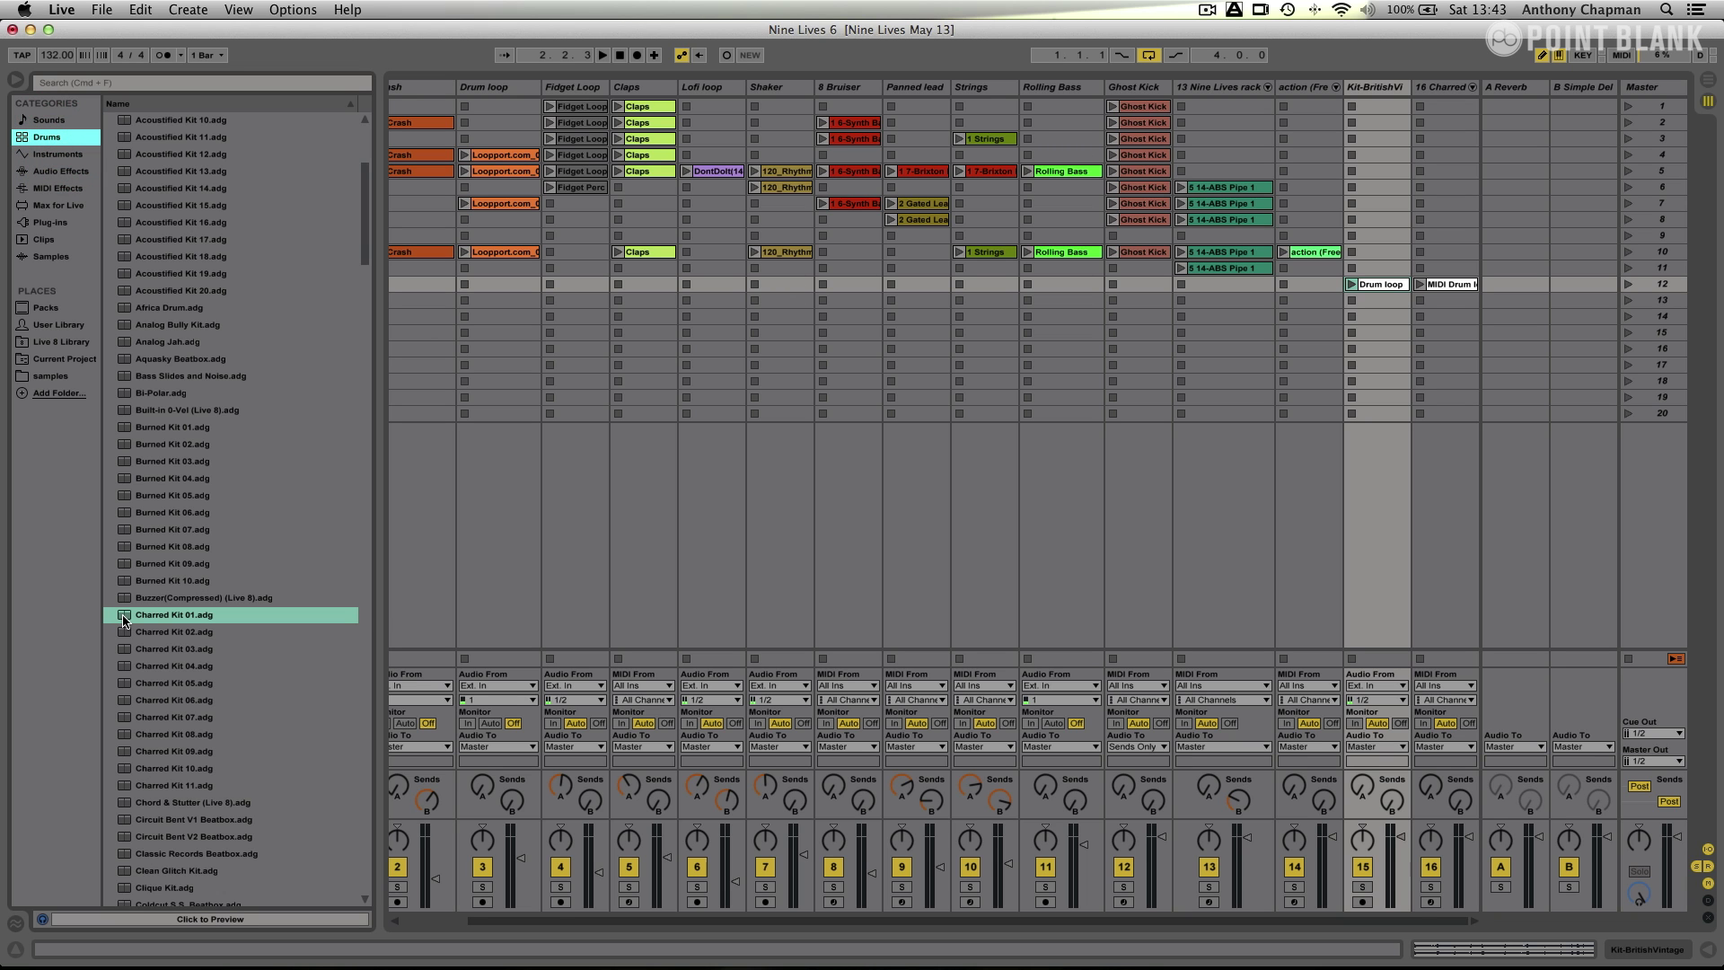
drag(124, 618, 1445, 377)
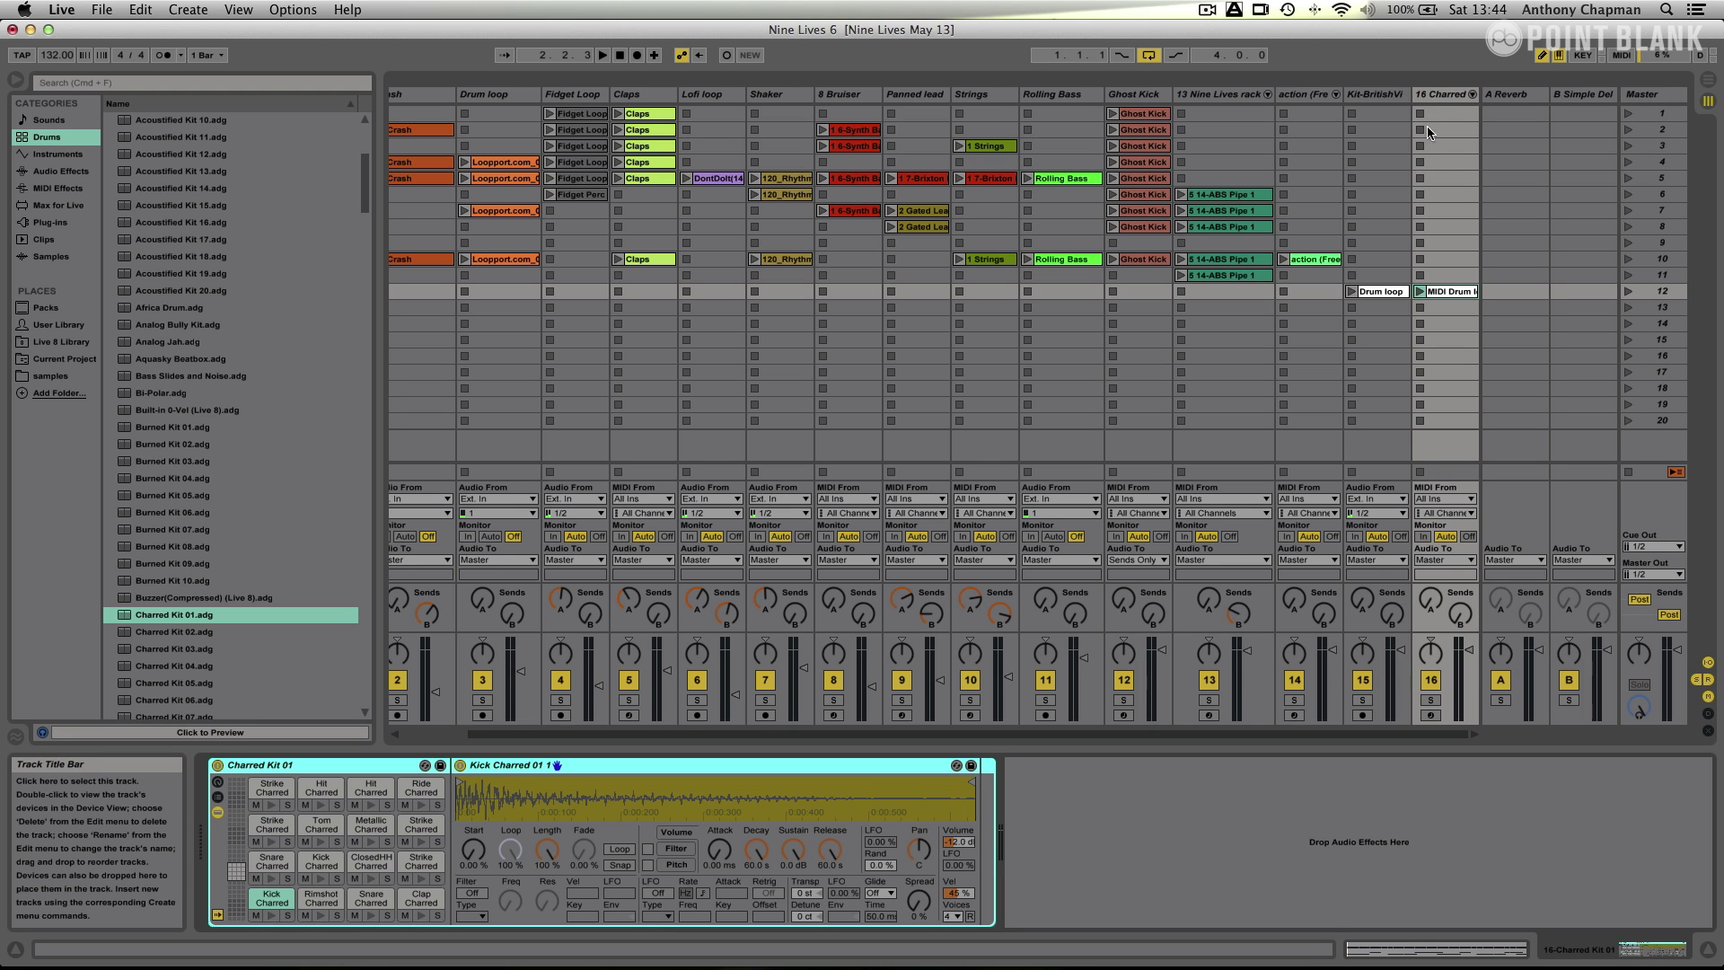
click(1420, 292)
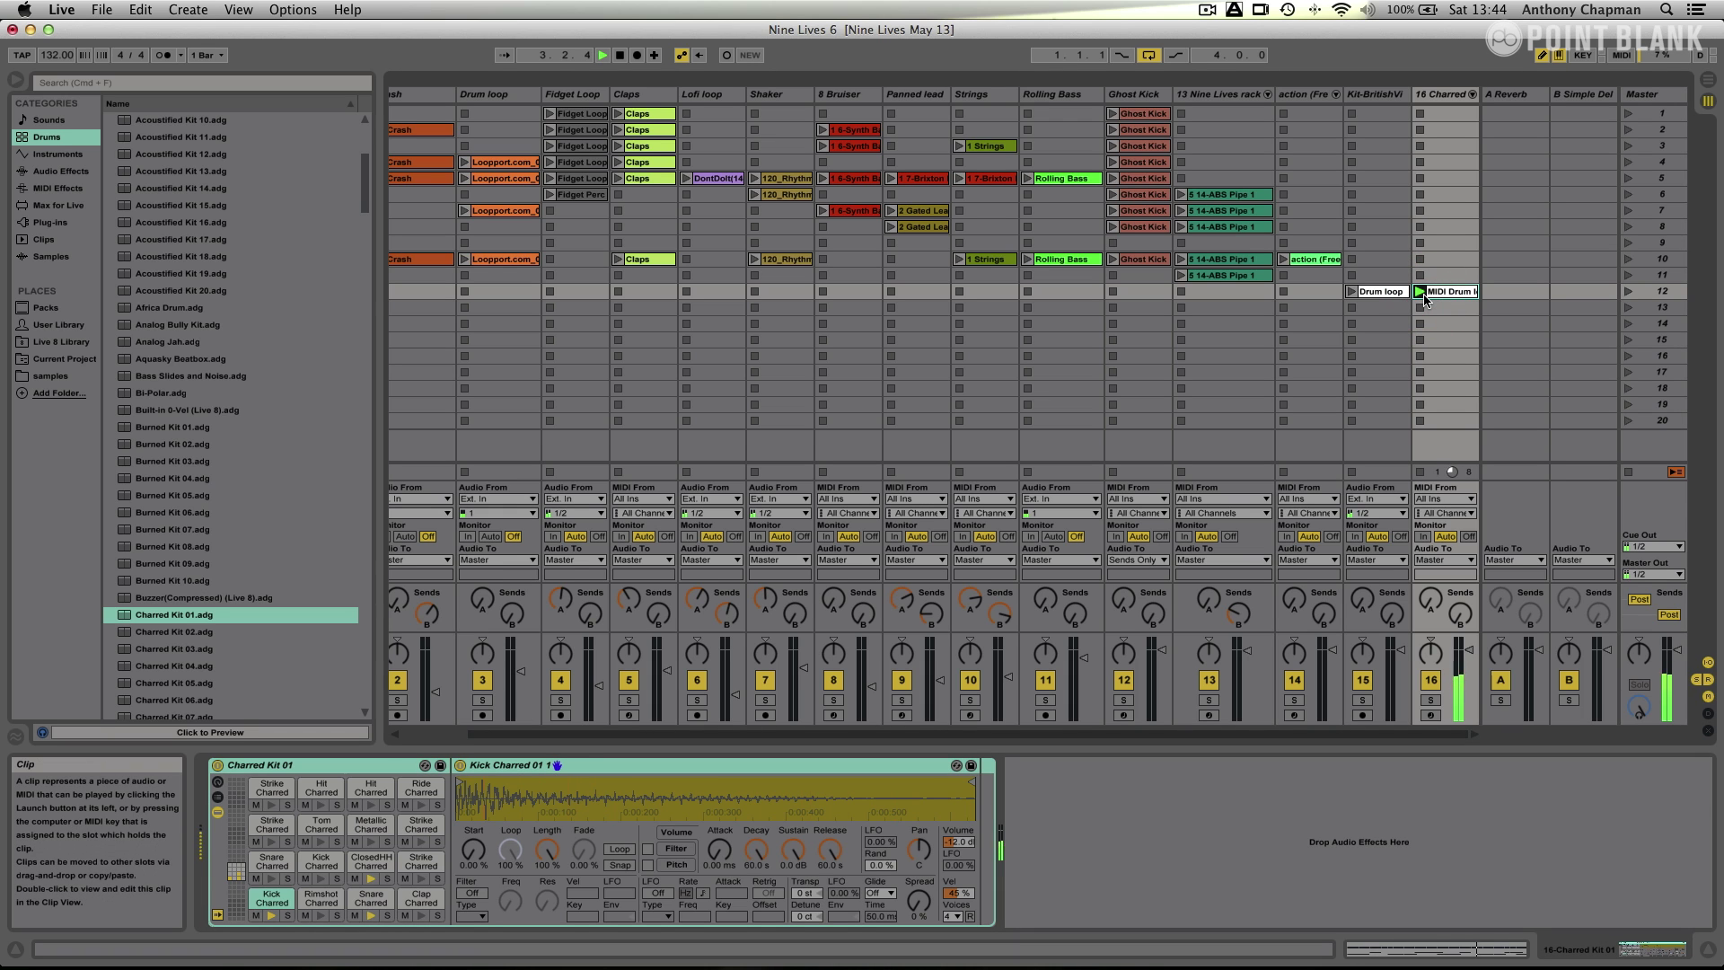
click(1351, 293)
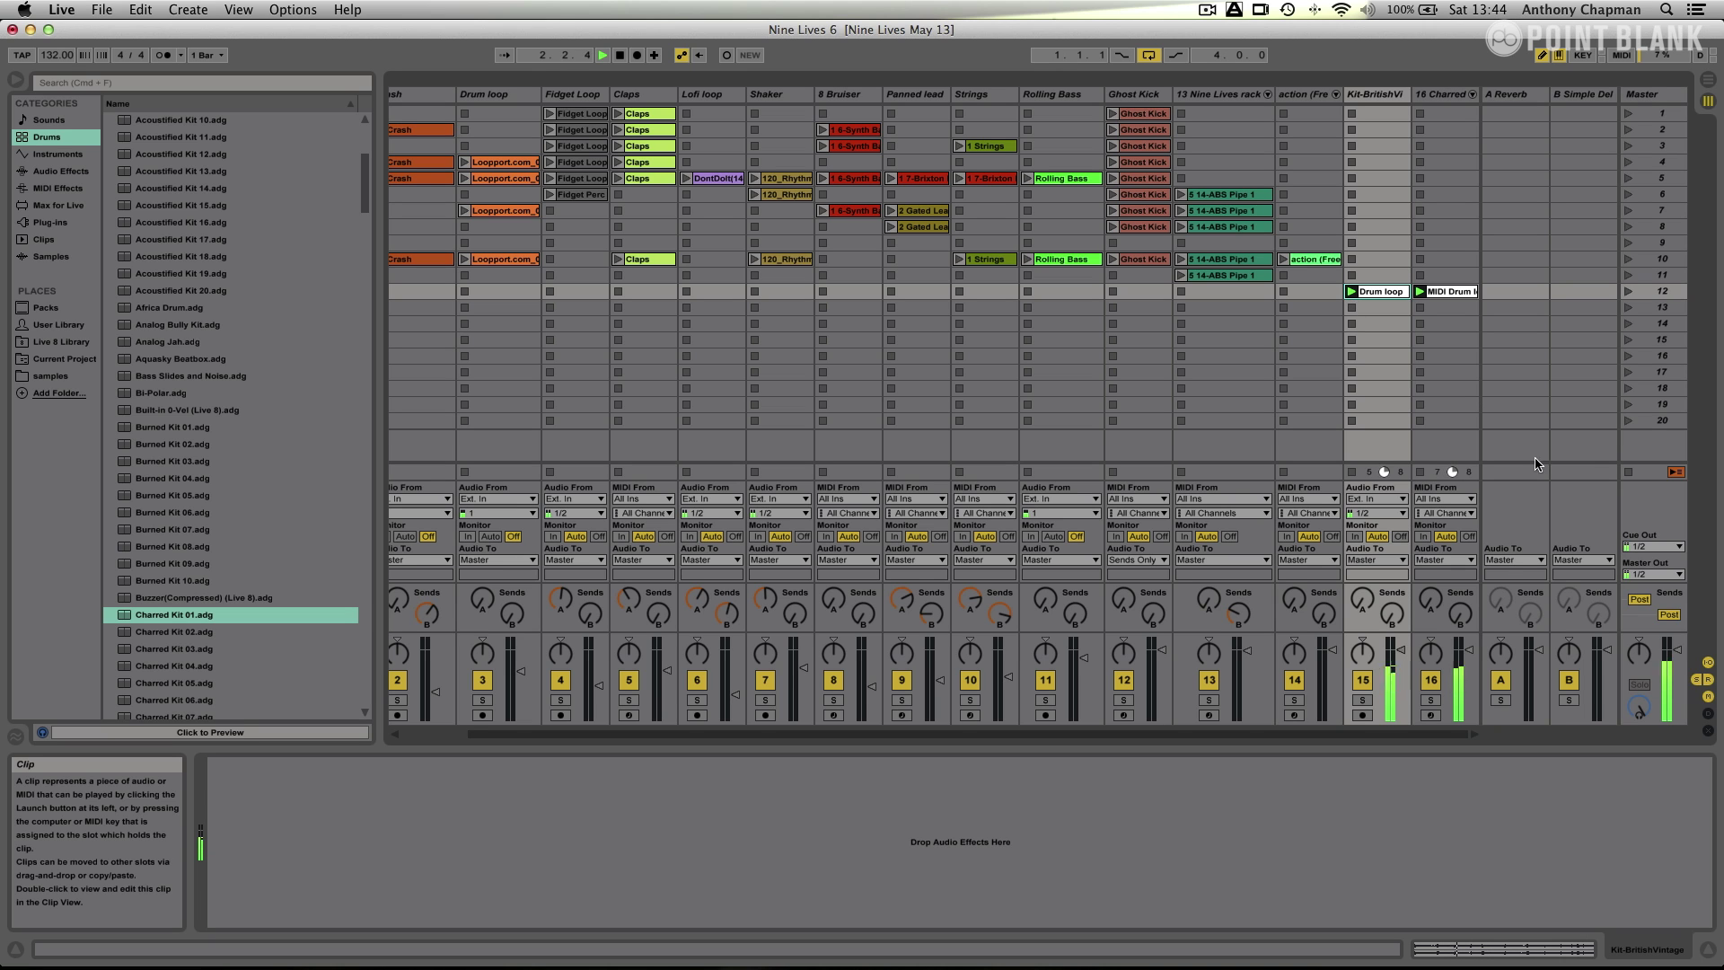
- Stop all playback and preview Synth arp.alc from the User Library's Nine Lives clips
click(1629, 471)
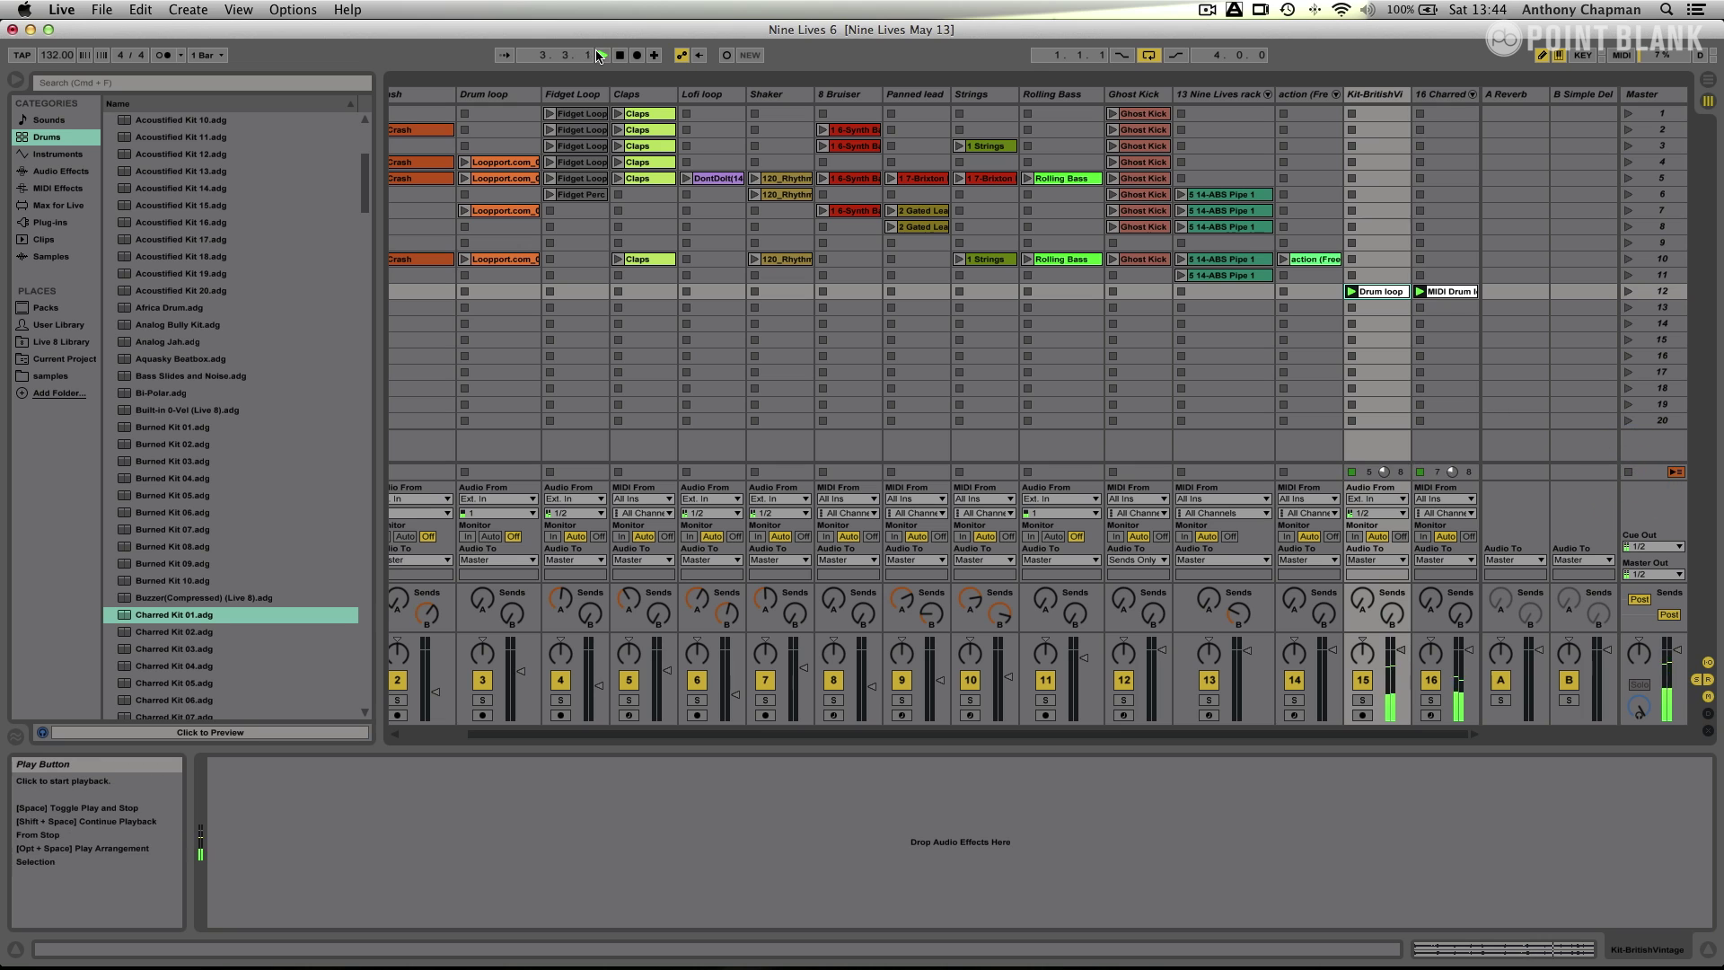
click(619, 56)
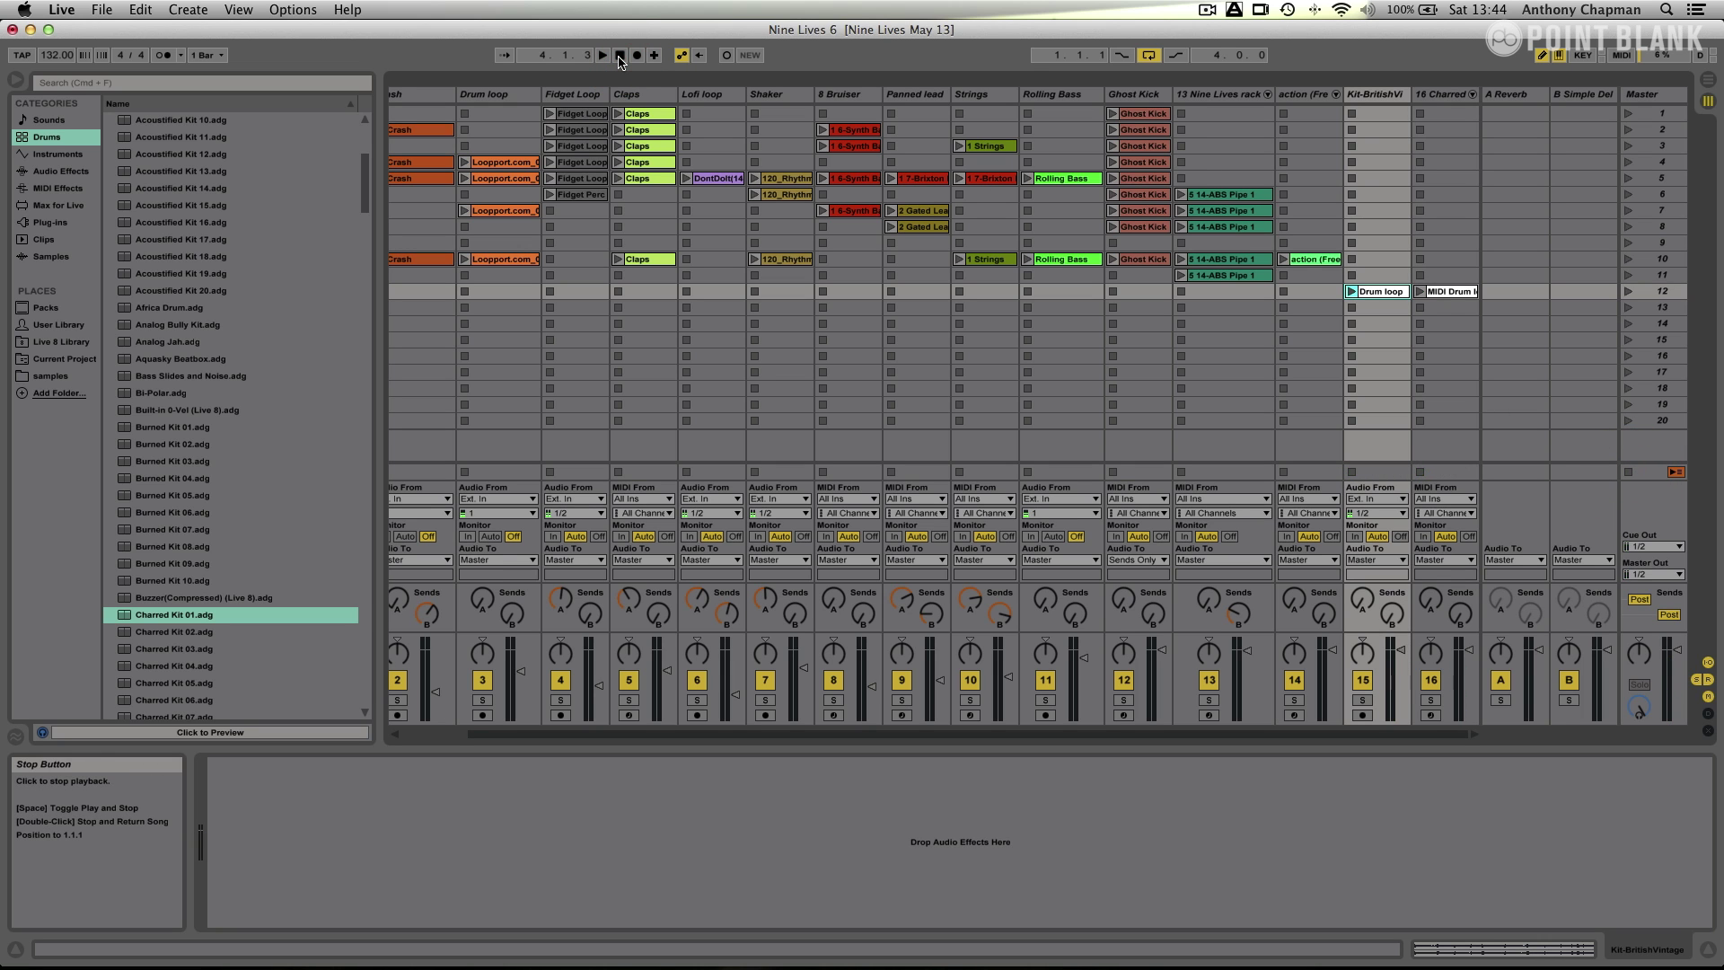
click(61, 325)
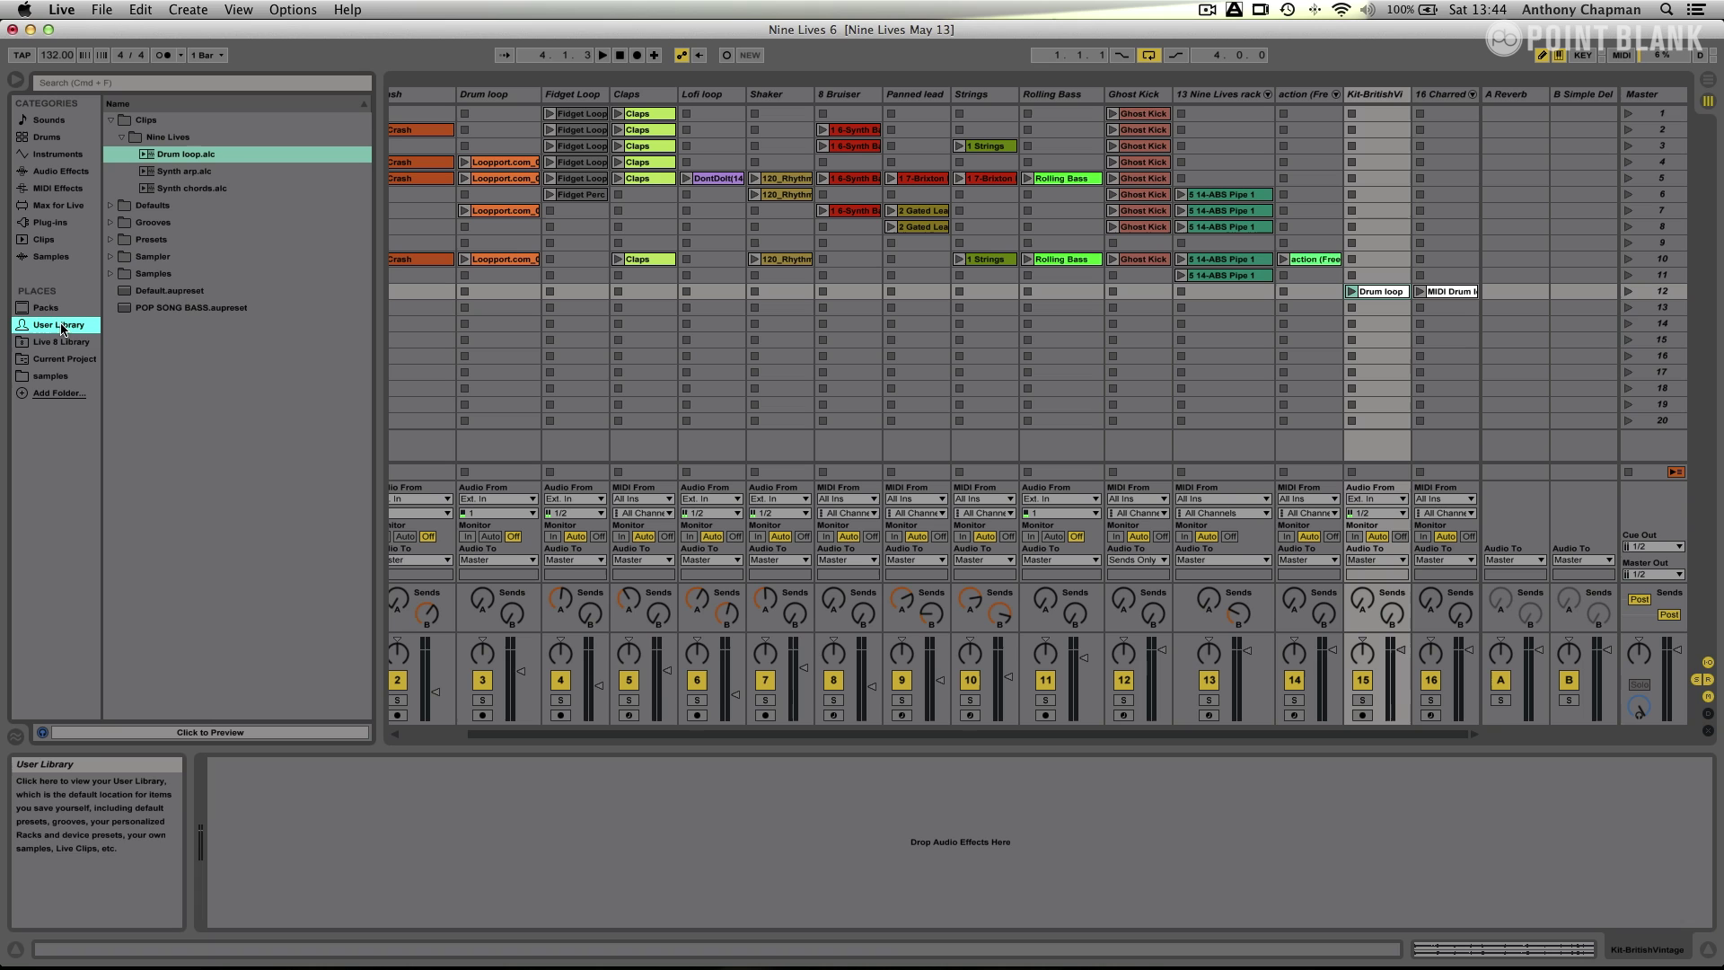
click(231, 177)
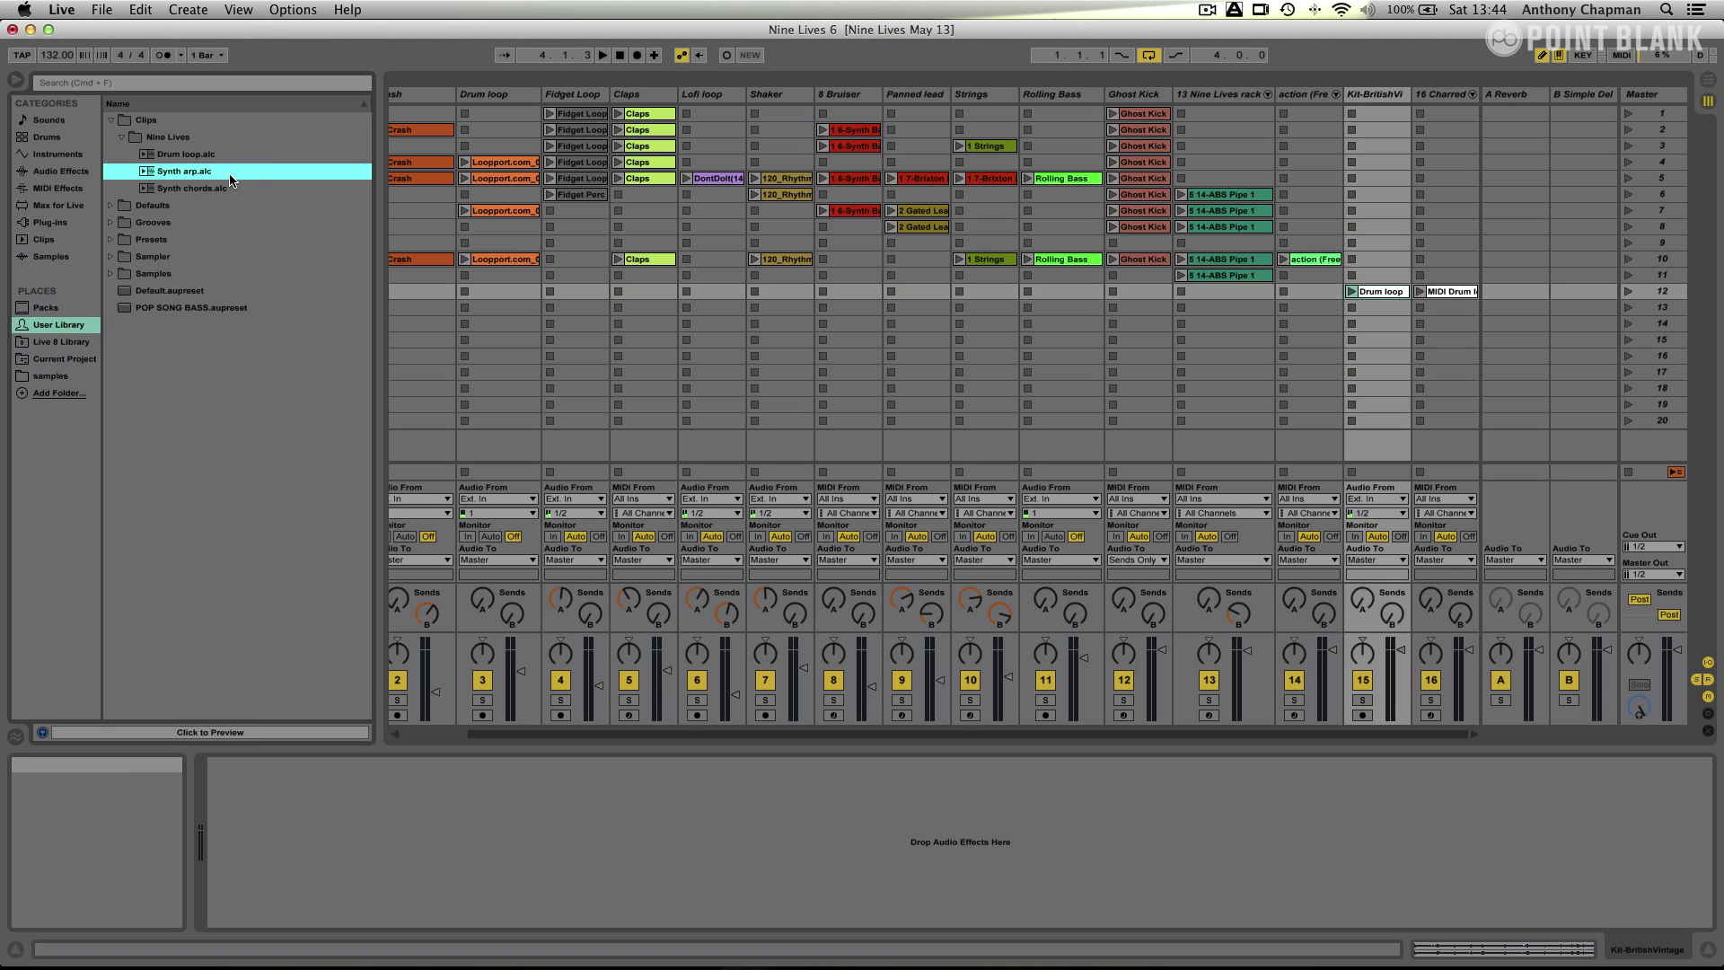
click(66, 732)
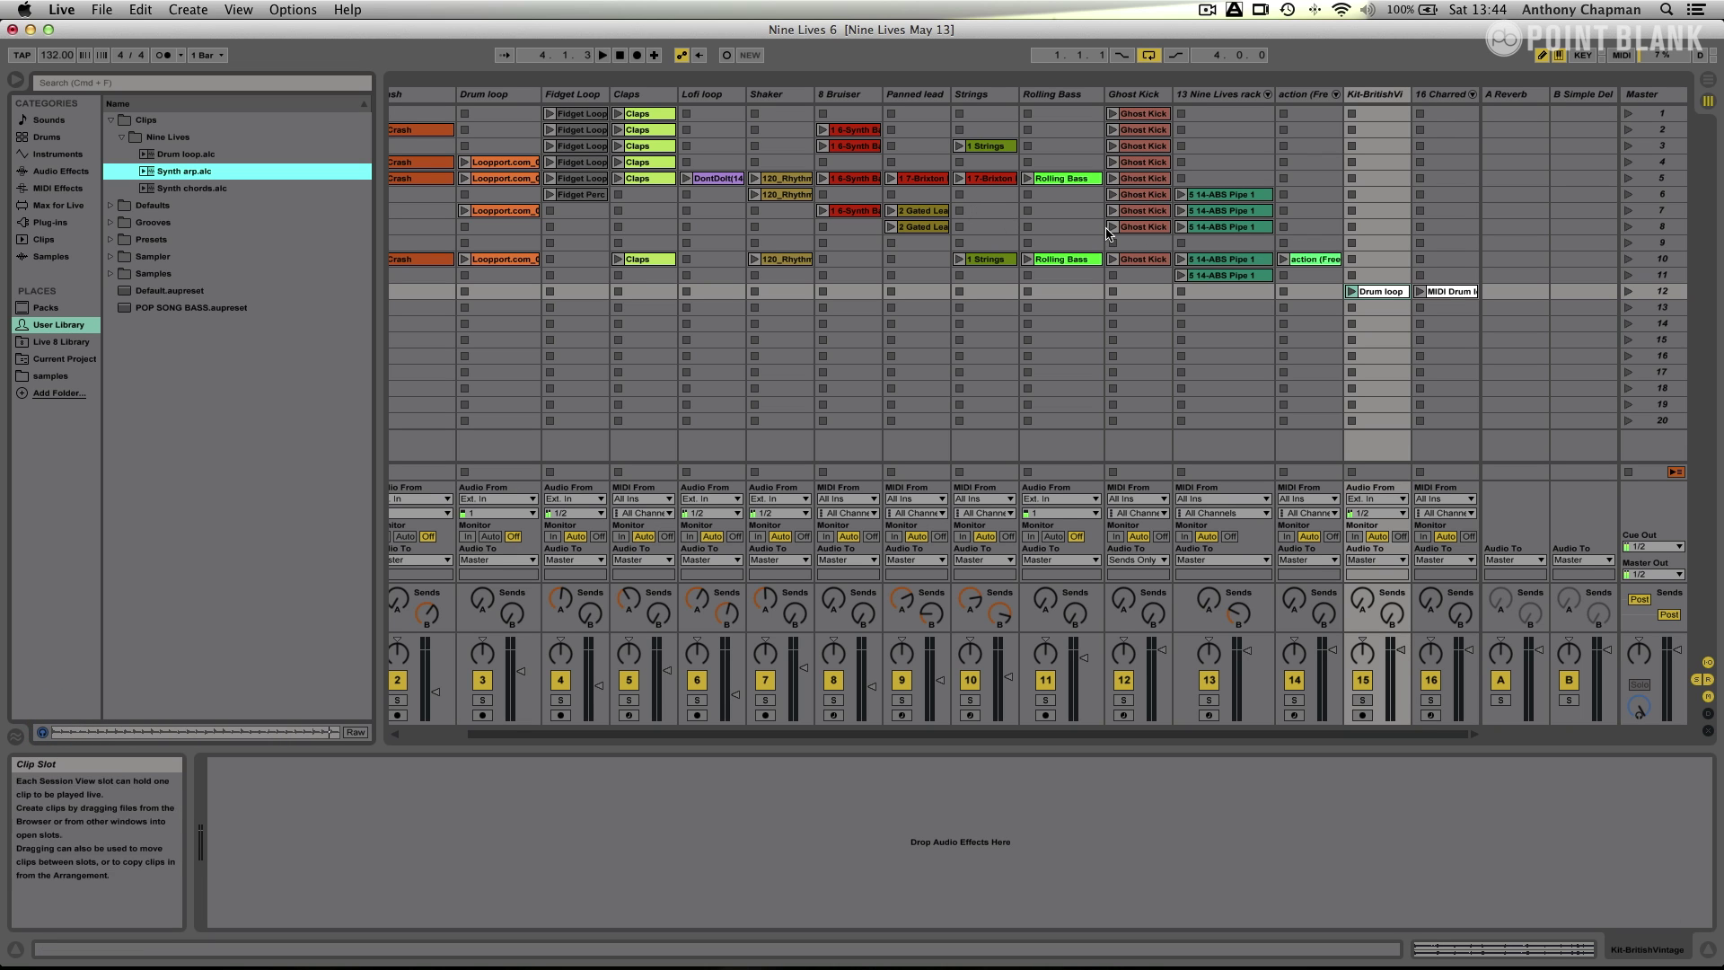
click(1436, 95)
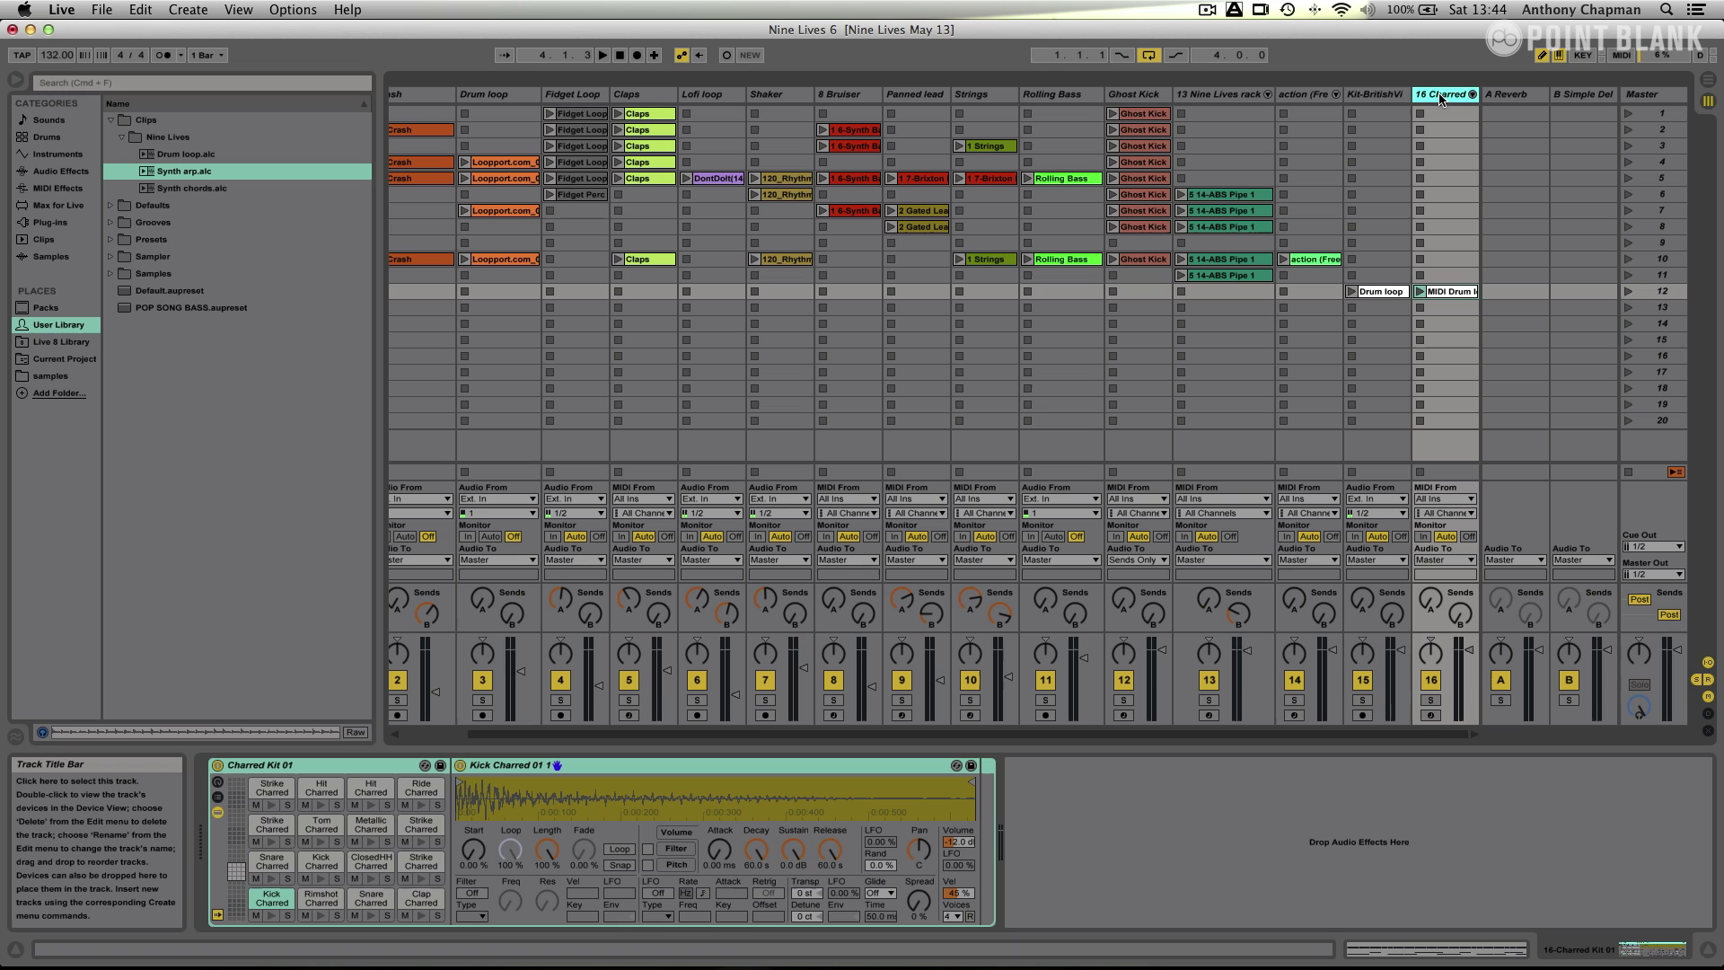
- Insert a new audio track, place Synth arp.alc in scene 13 and play it
key(super+t)
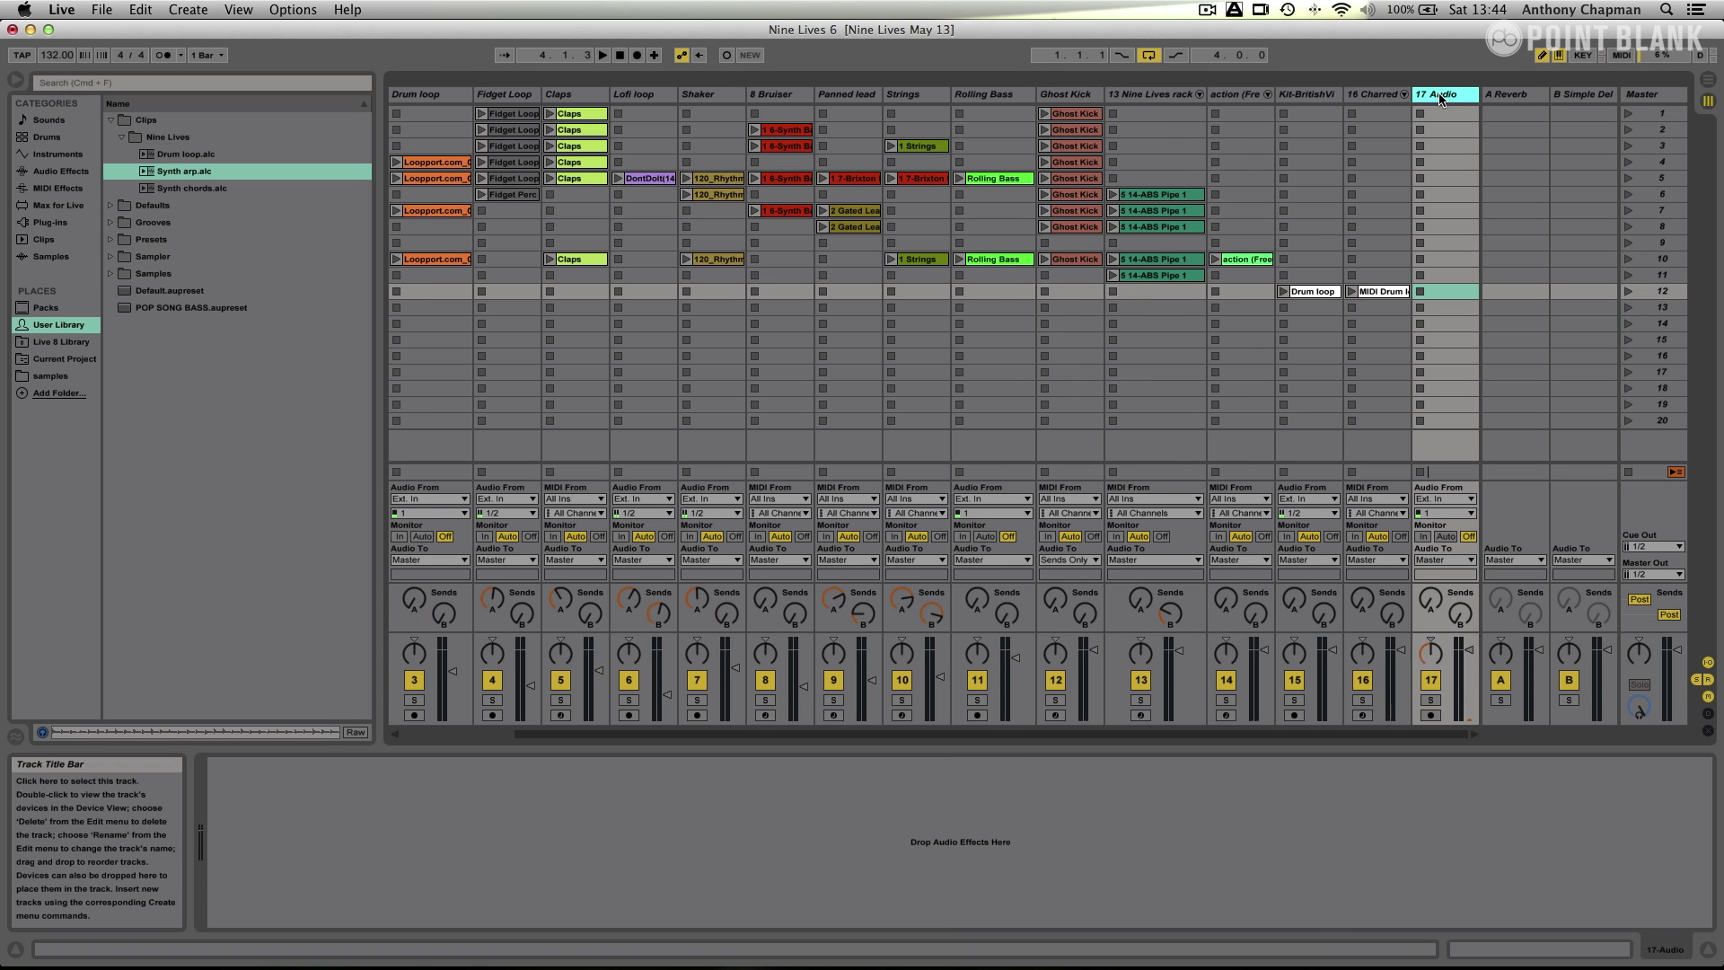
drag(157, 179, 1451, 311)
click(1421, 308)
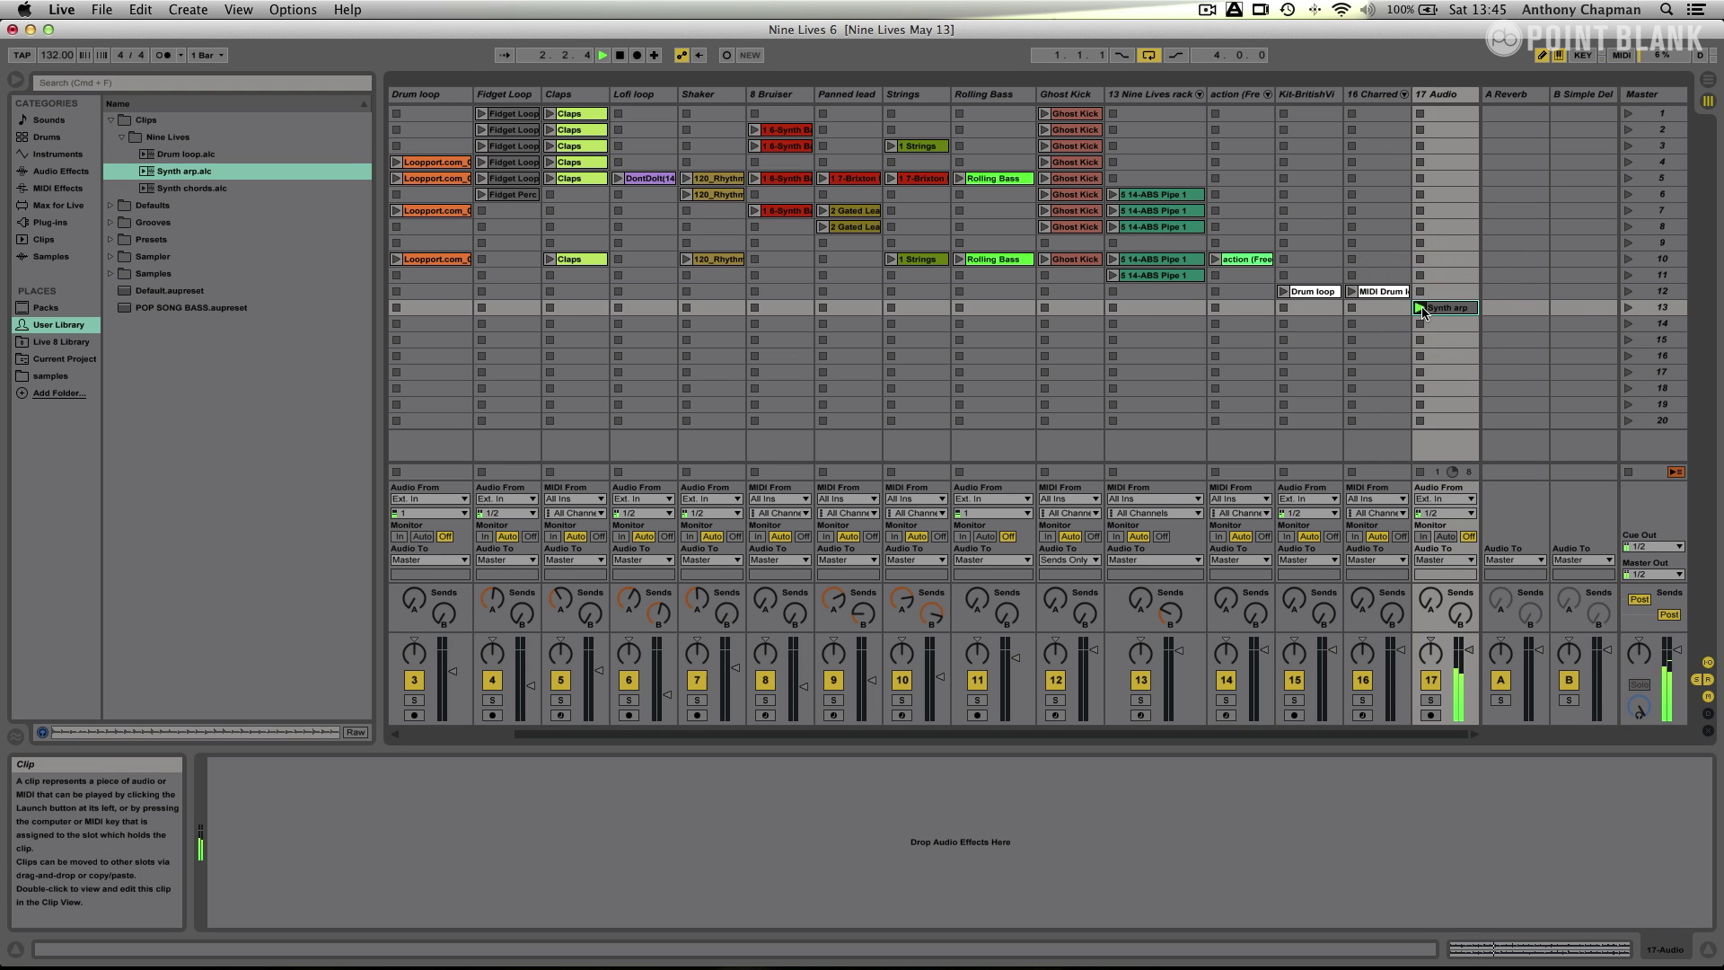
- Convert the Synth arp melody to new MIDI track 18, play it, and set its volume to -11 dB
right_click(1440, 311)
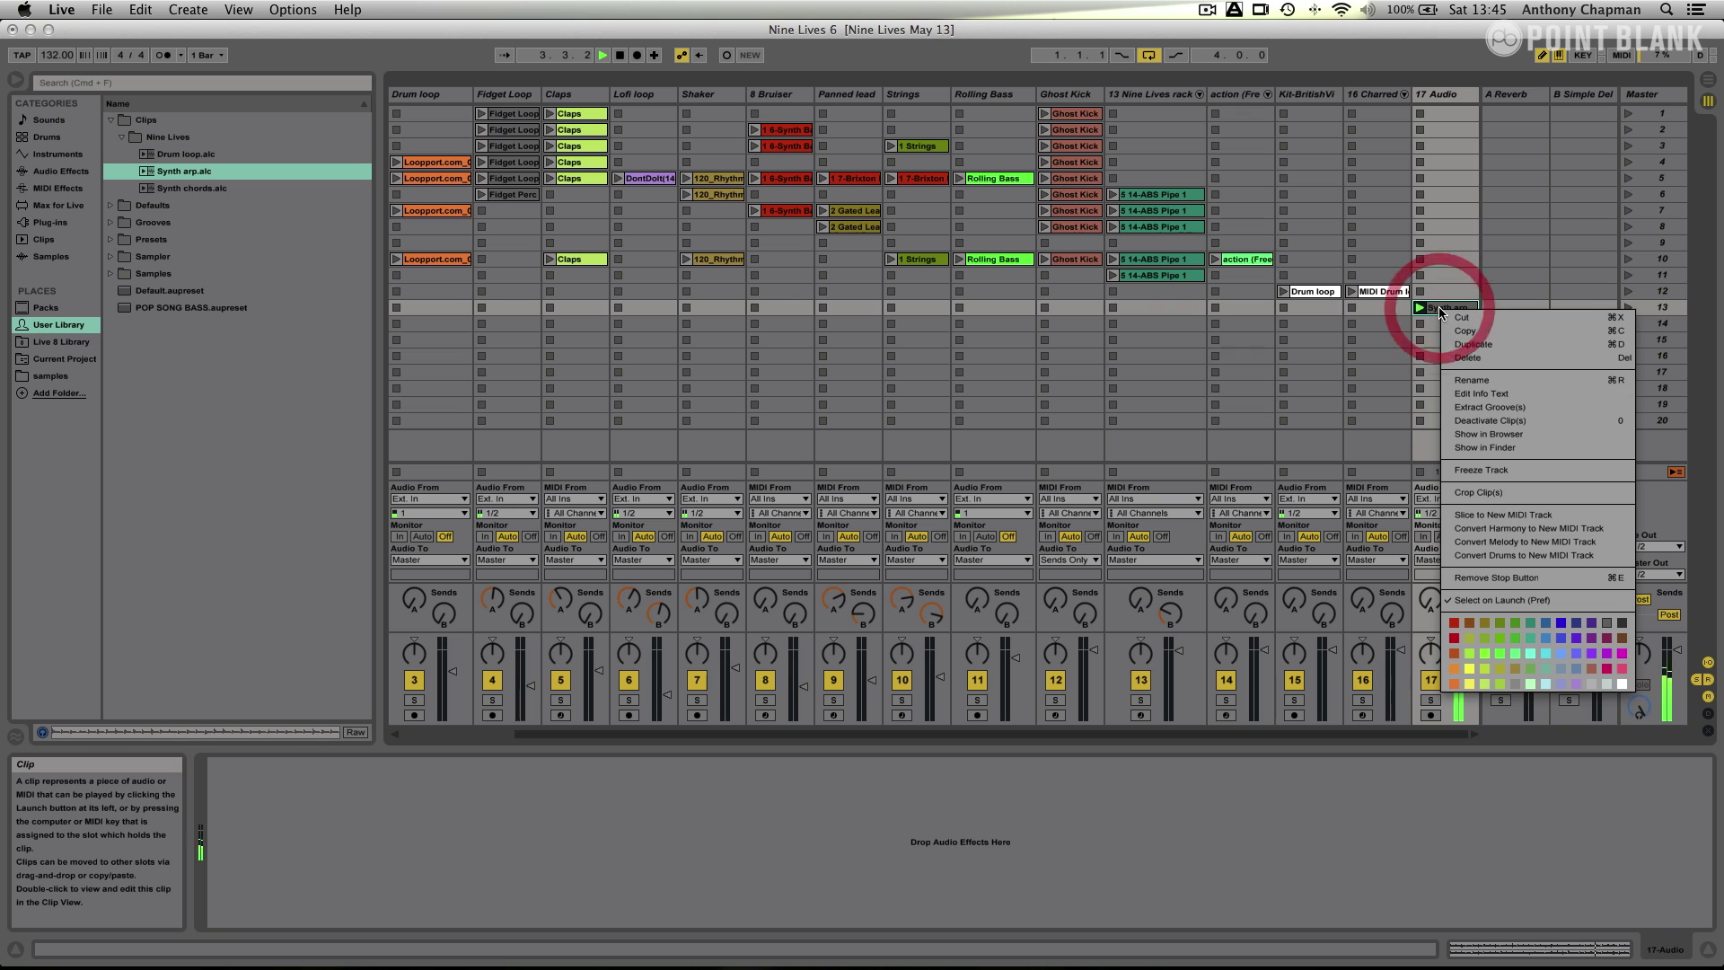
click(1517, 542)
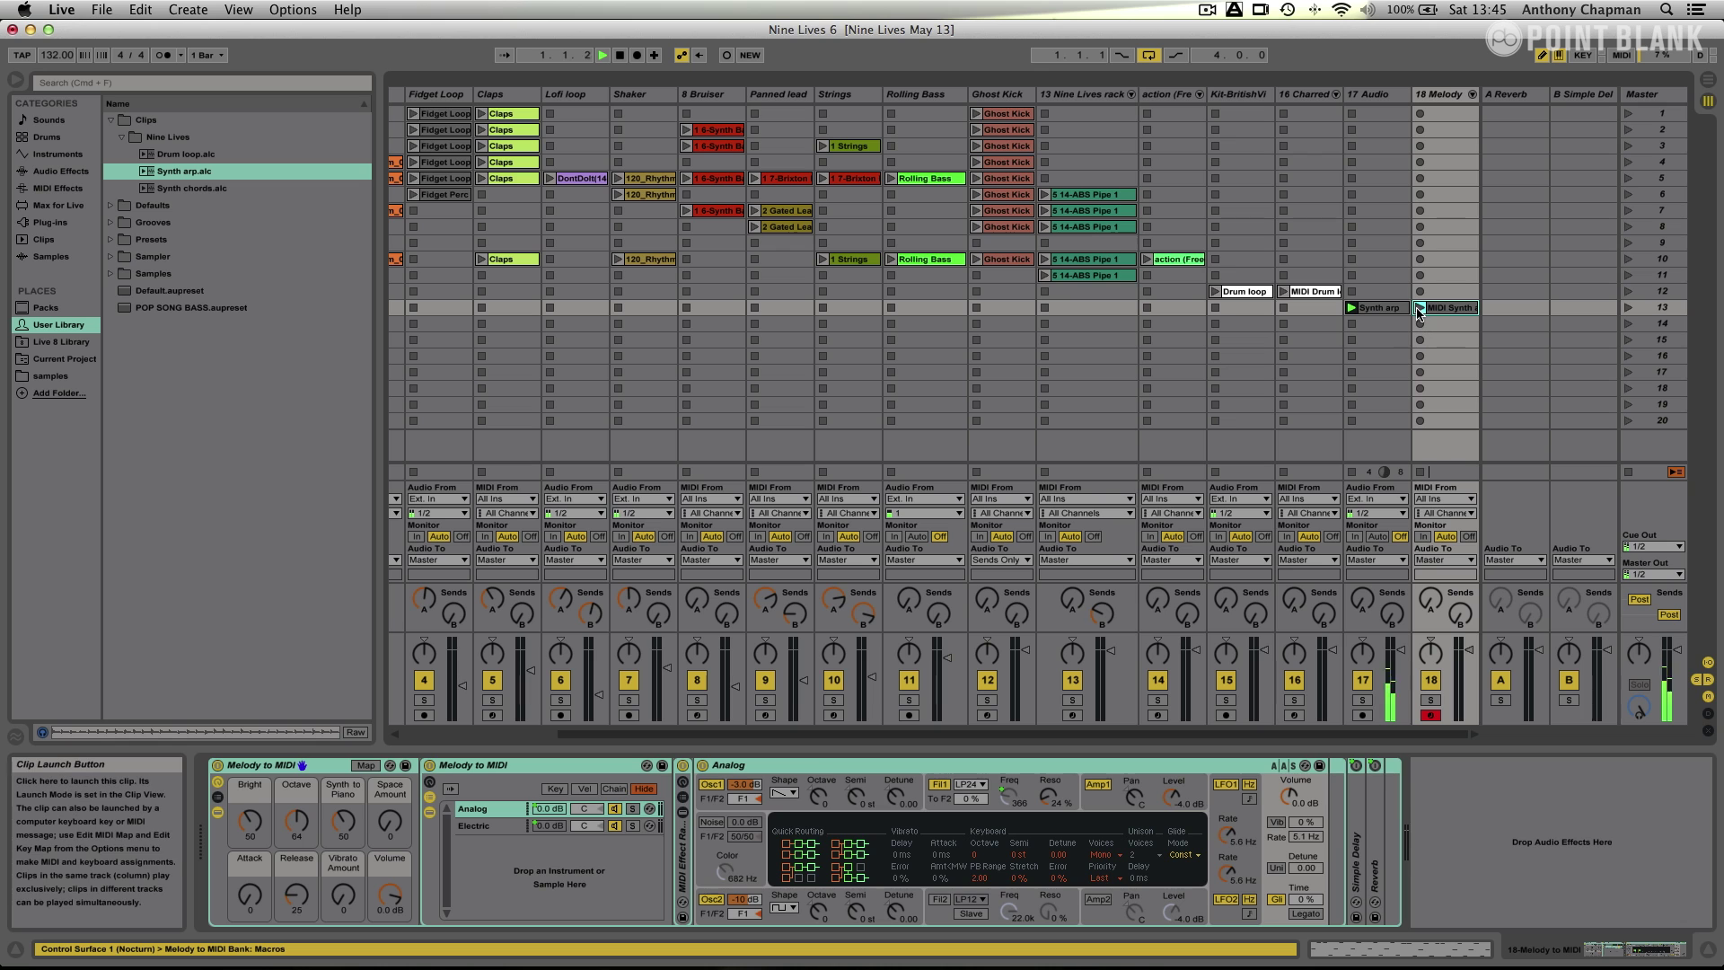
click(1419, 309)
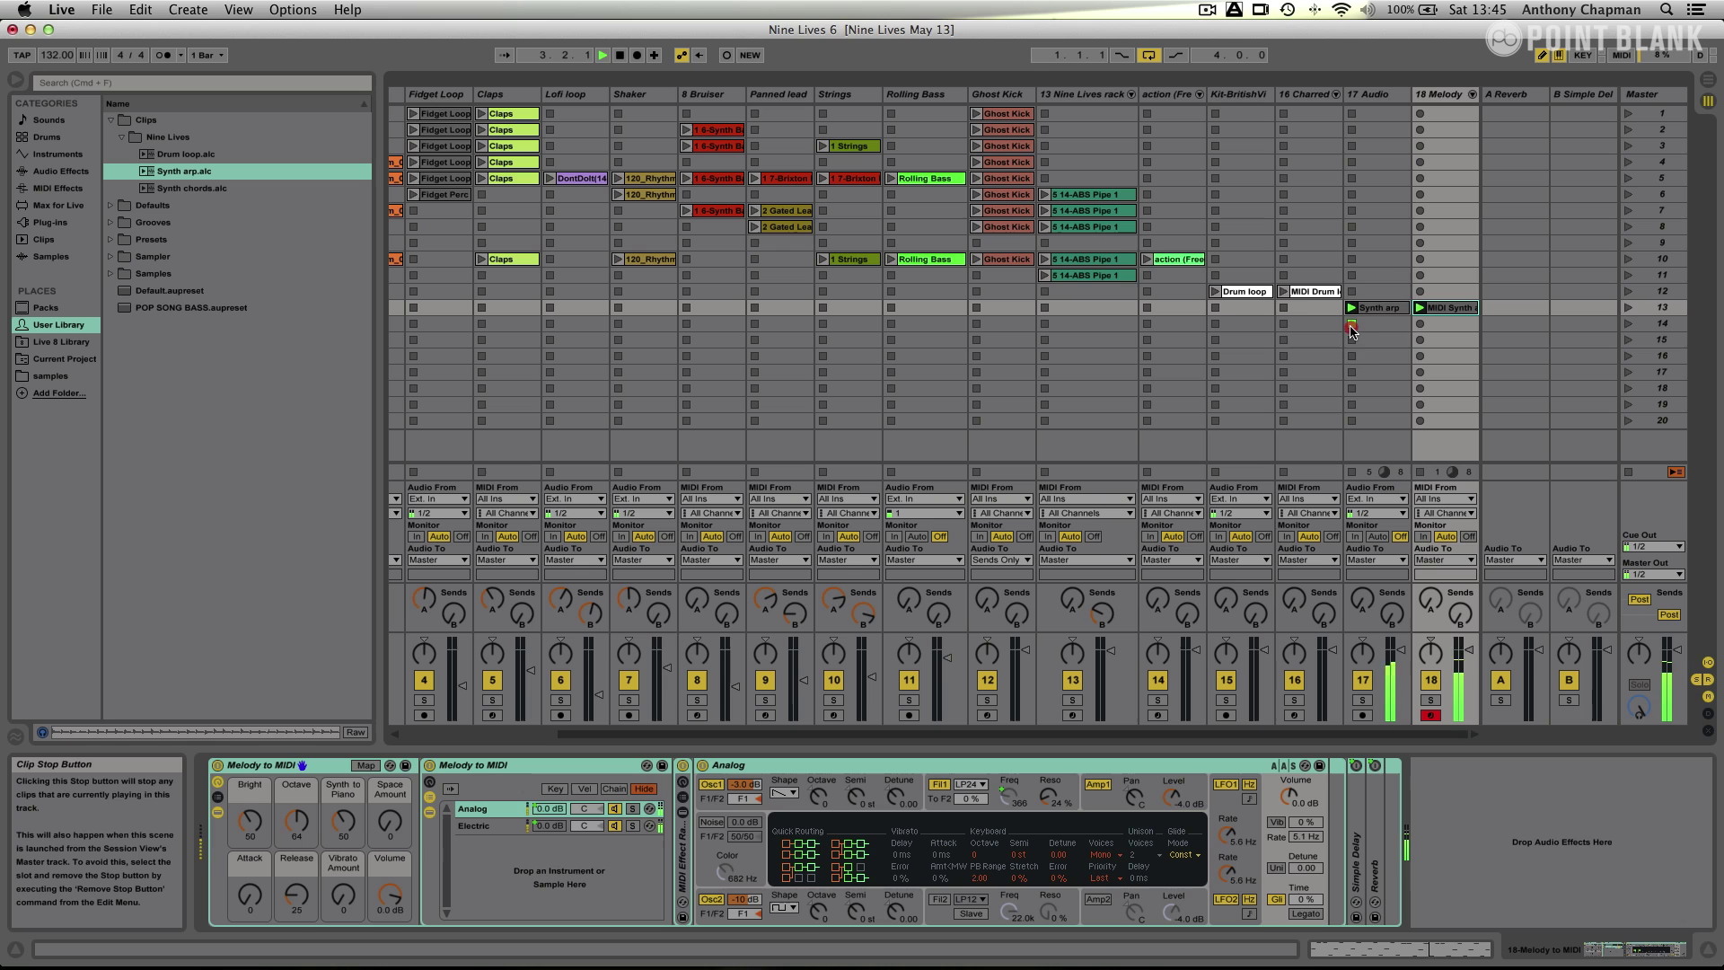
click(1352, 325)
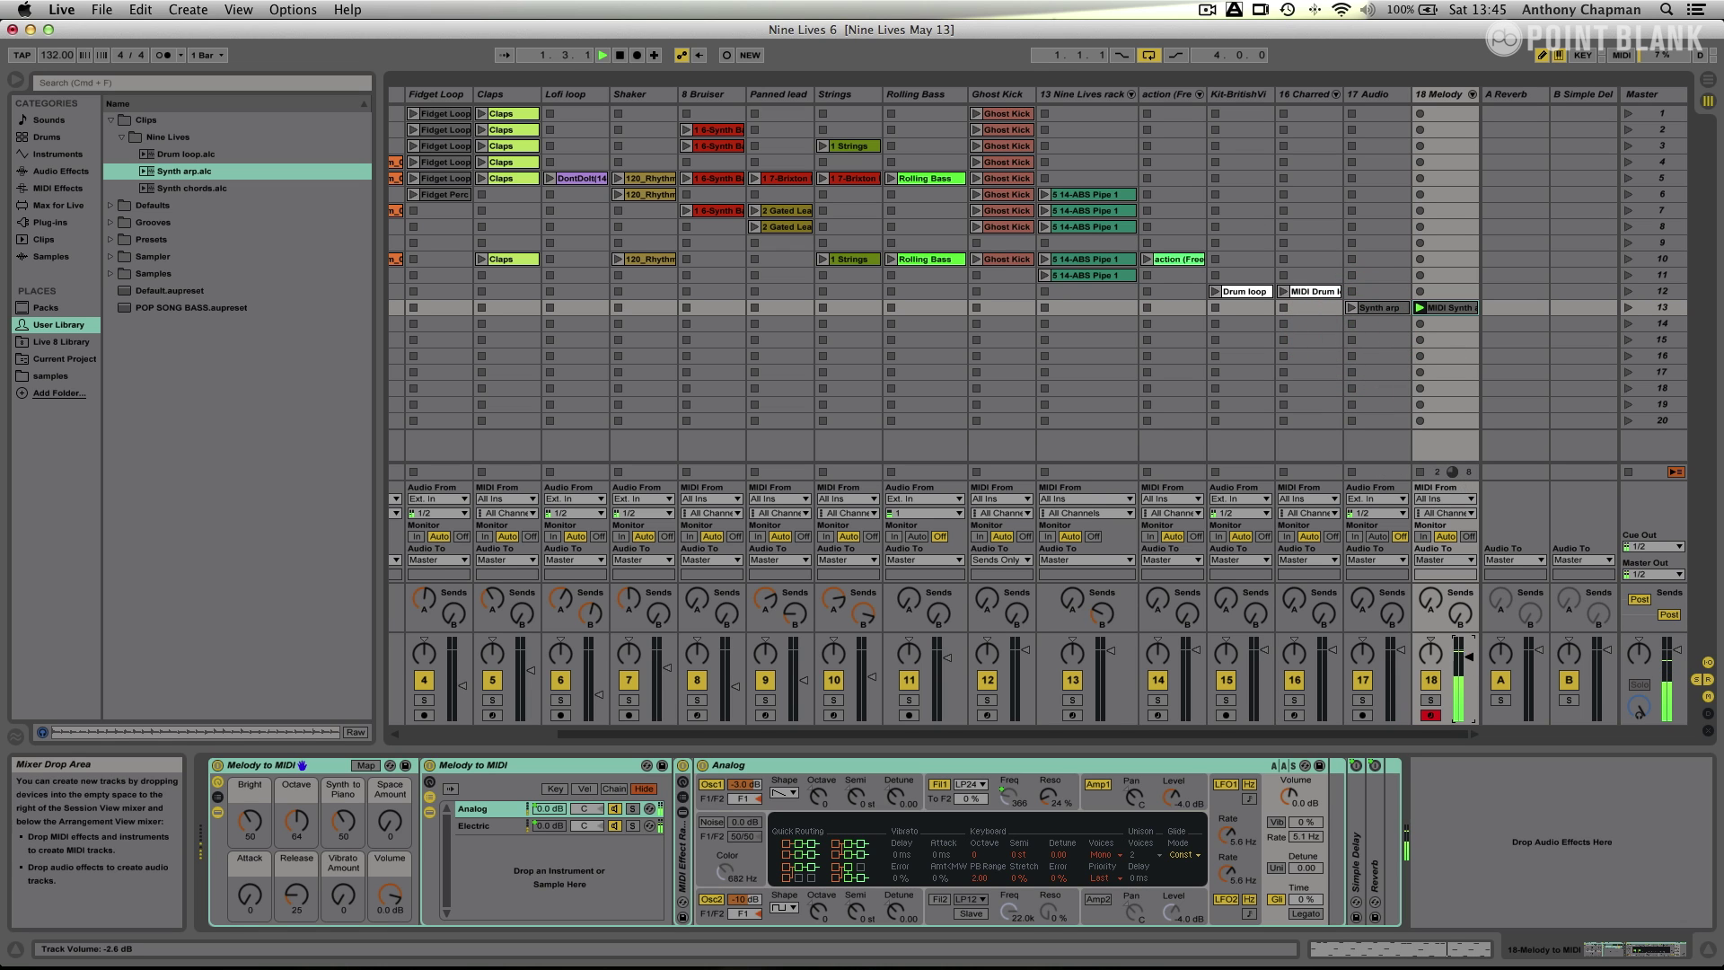
drag(1469, 668, 1469, 671)
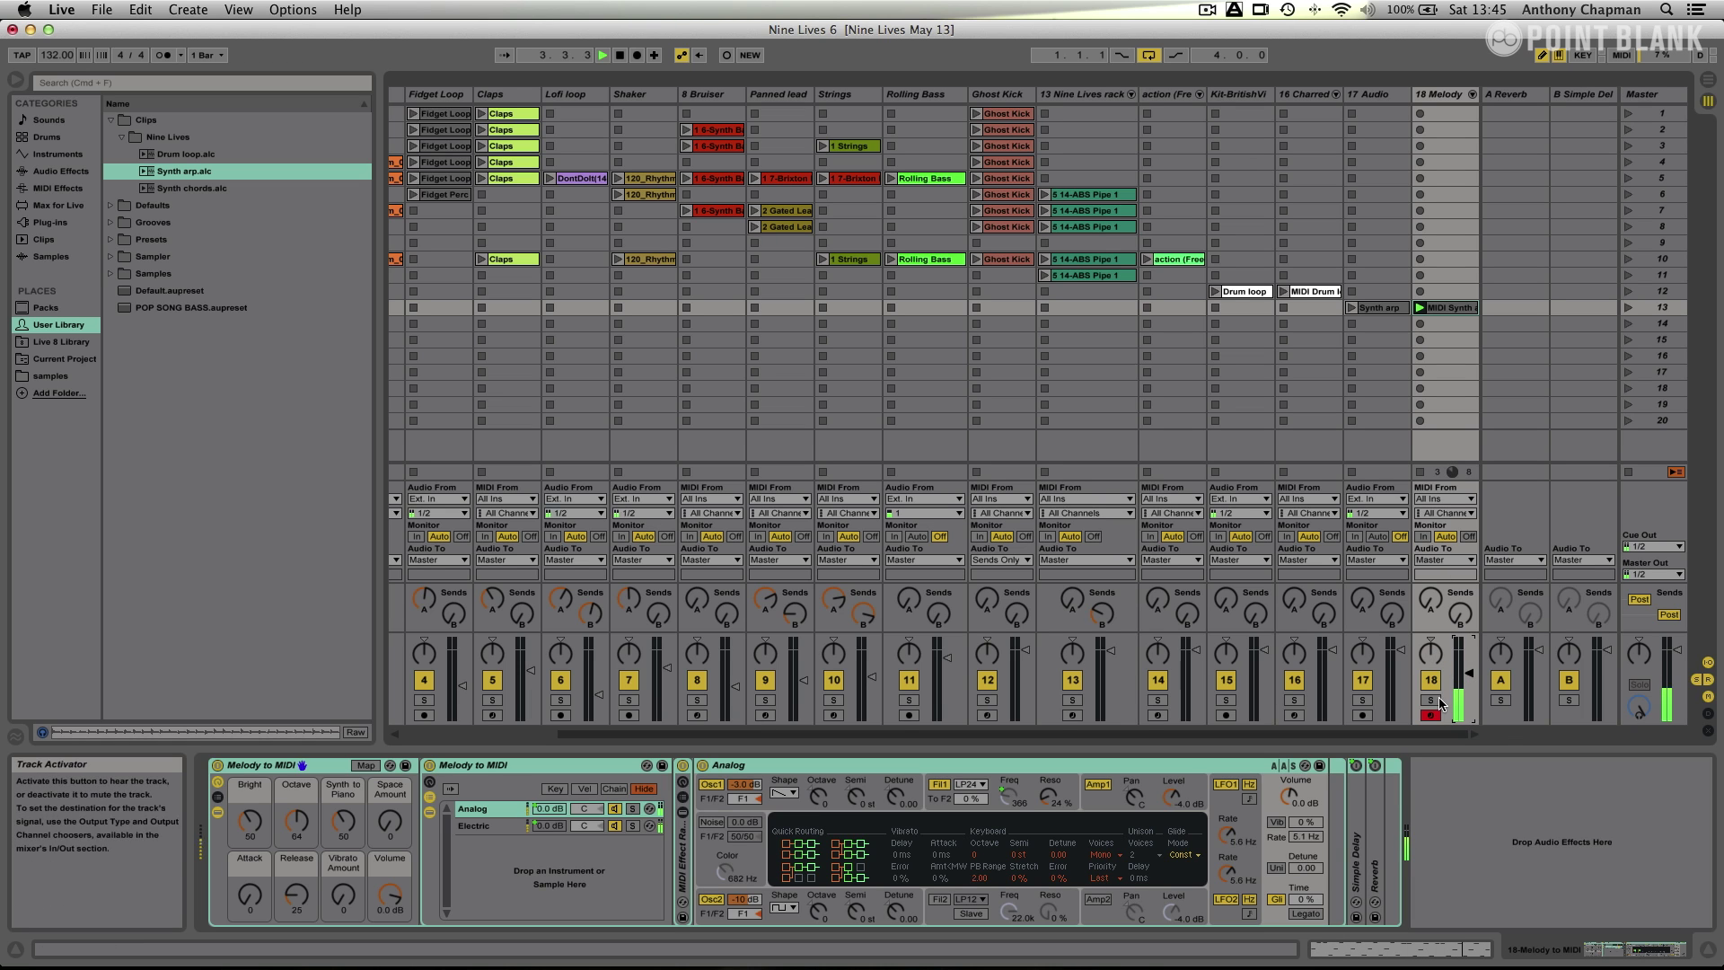
click(1423, 473)
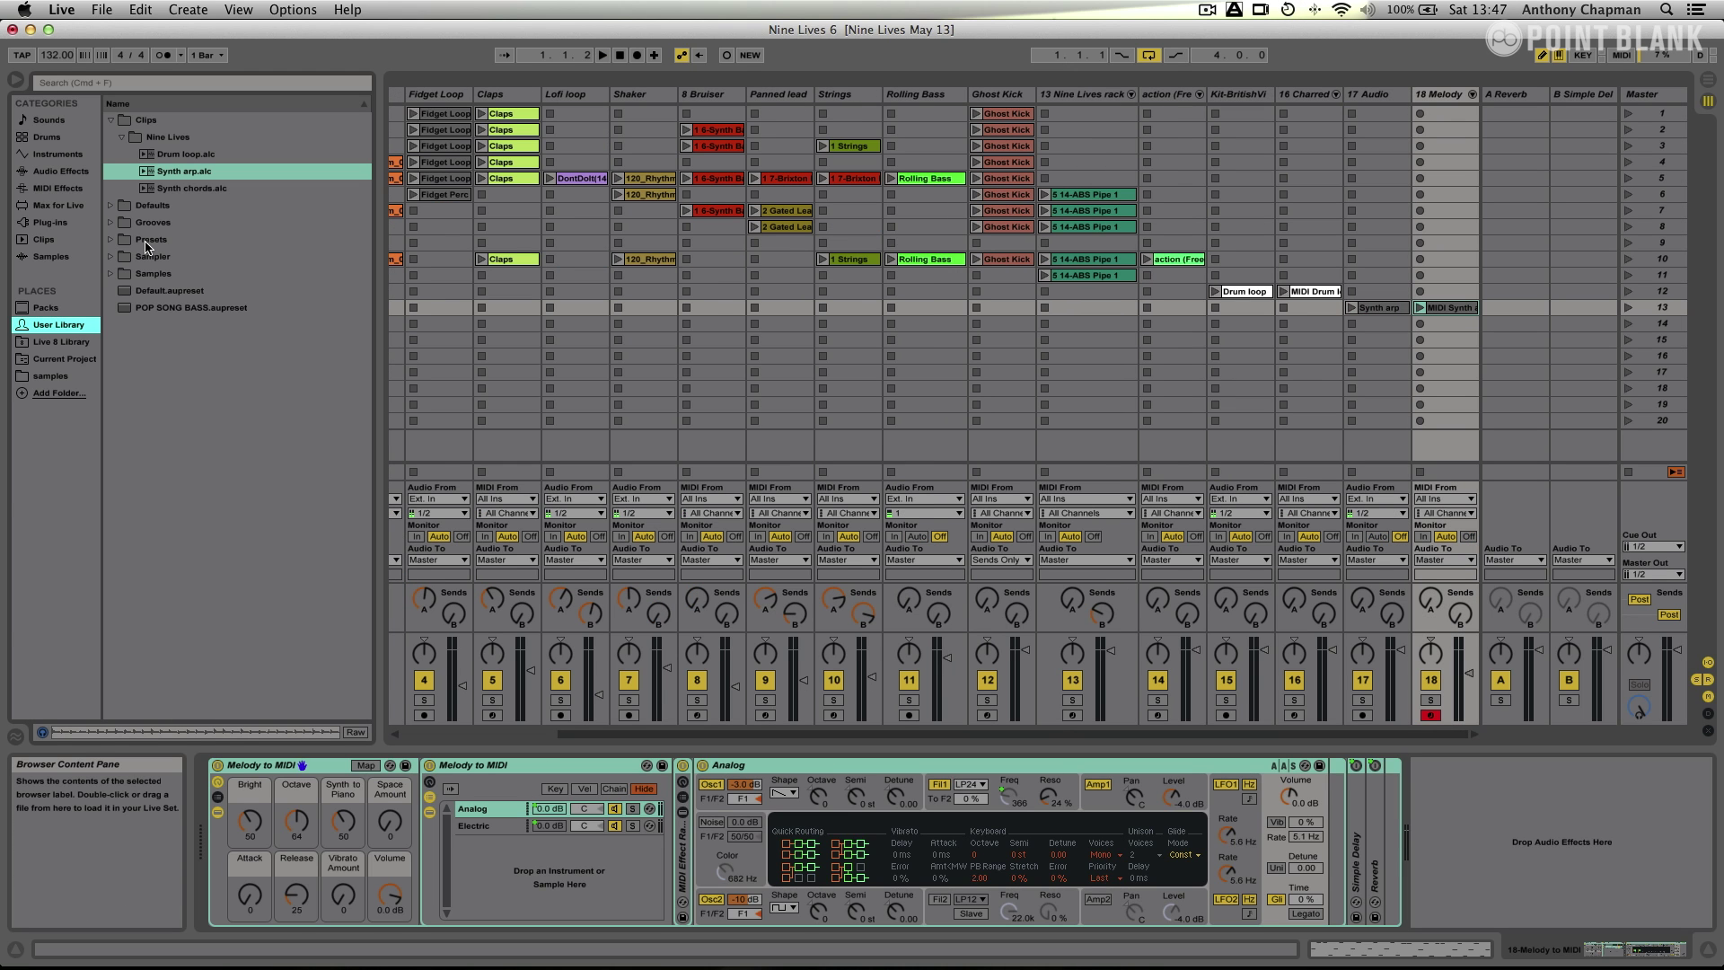
- Load 10 Saws Lead, then Charming Lead.adg from Instrument Rack > Synth Lead onto track 18
click(54, 153)
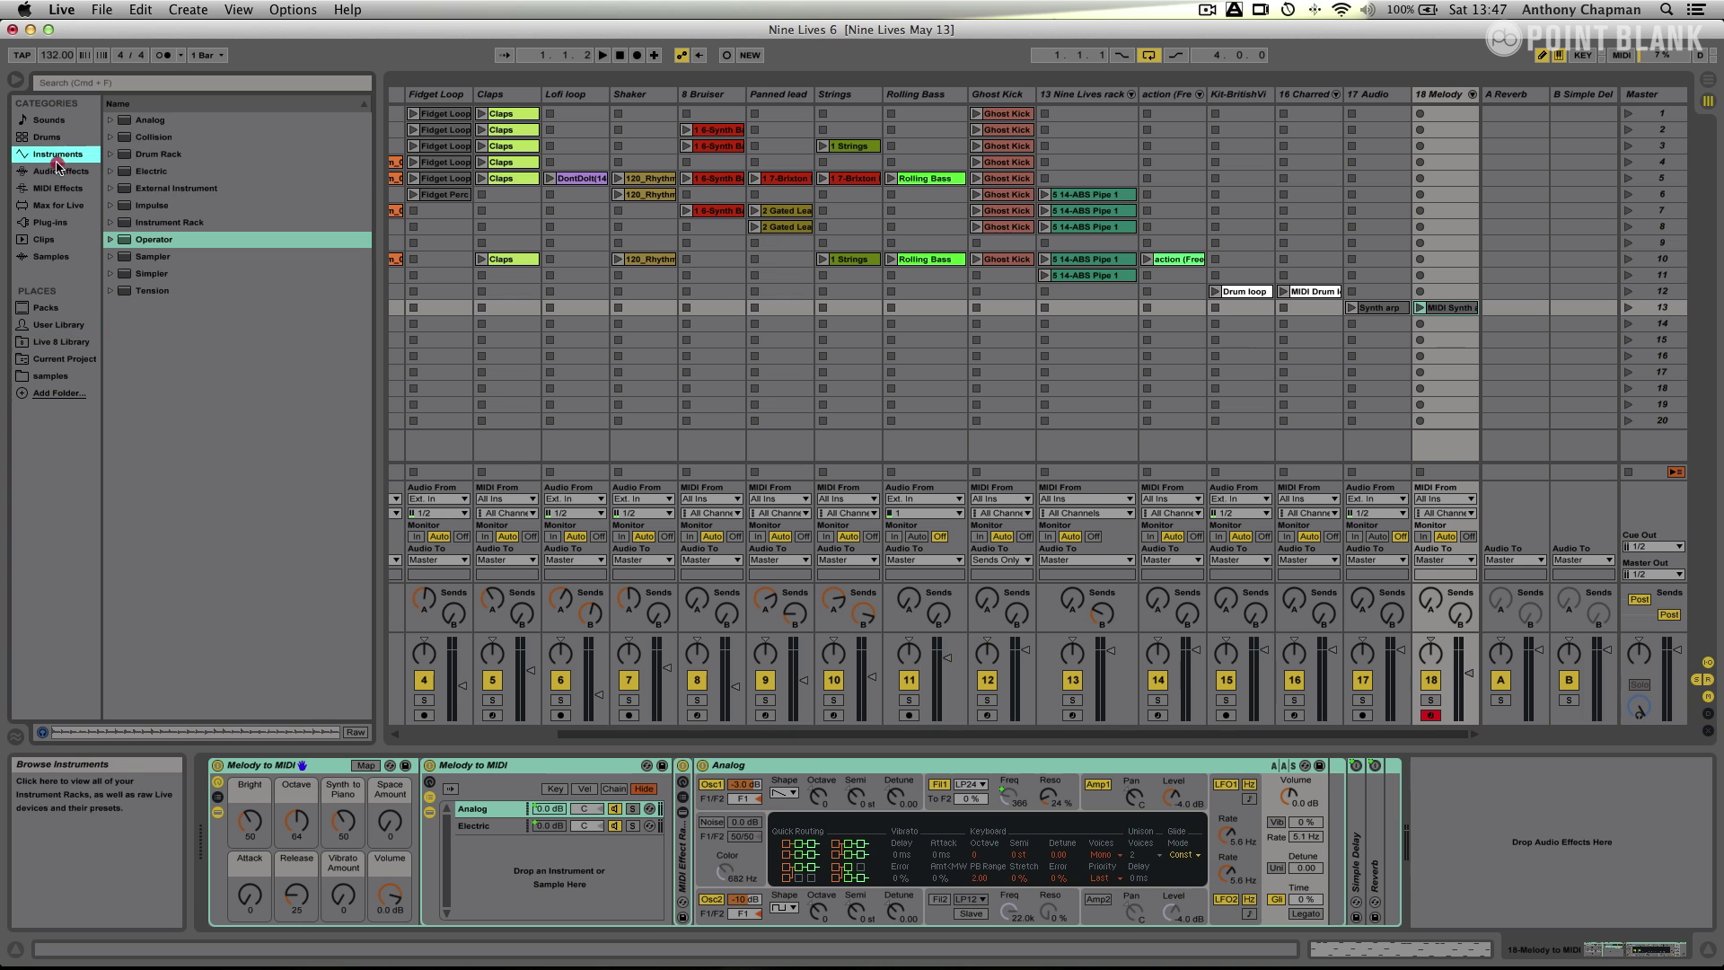
click(173, 222)
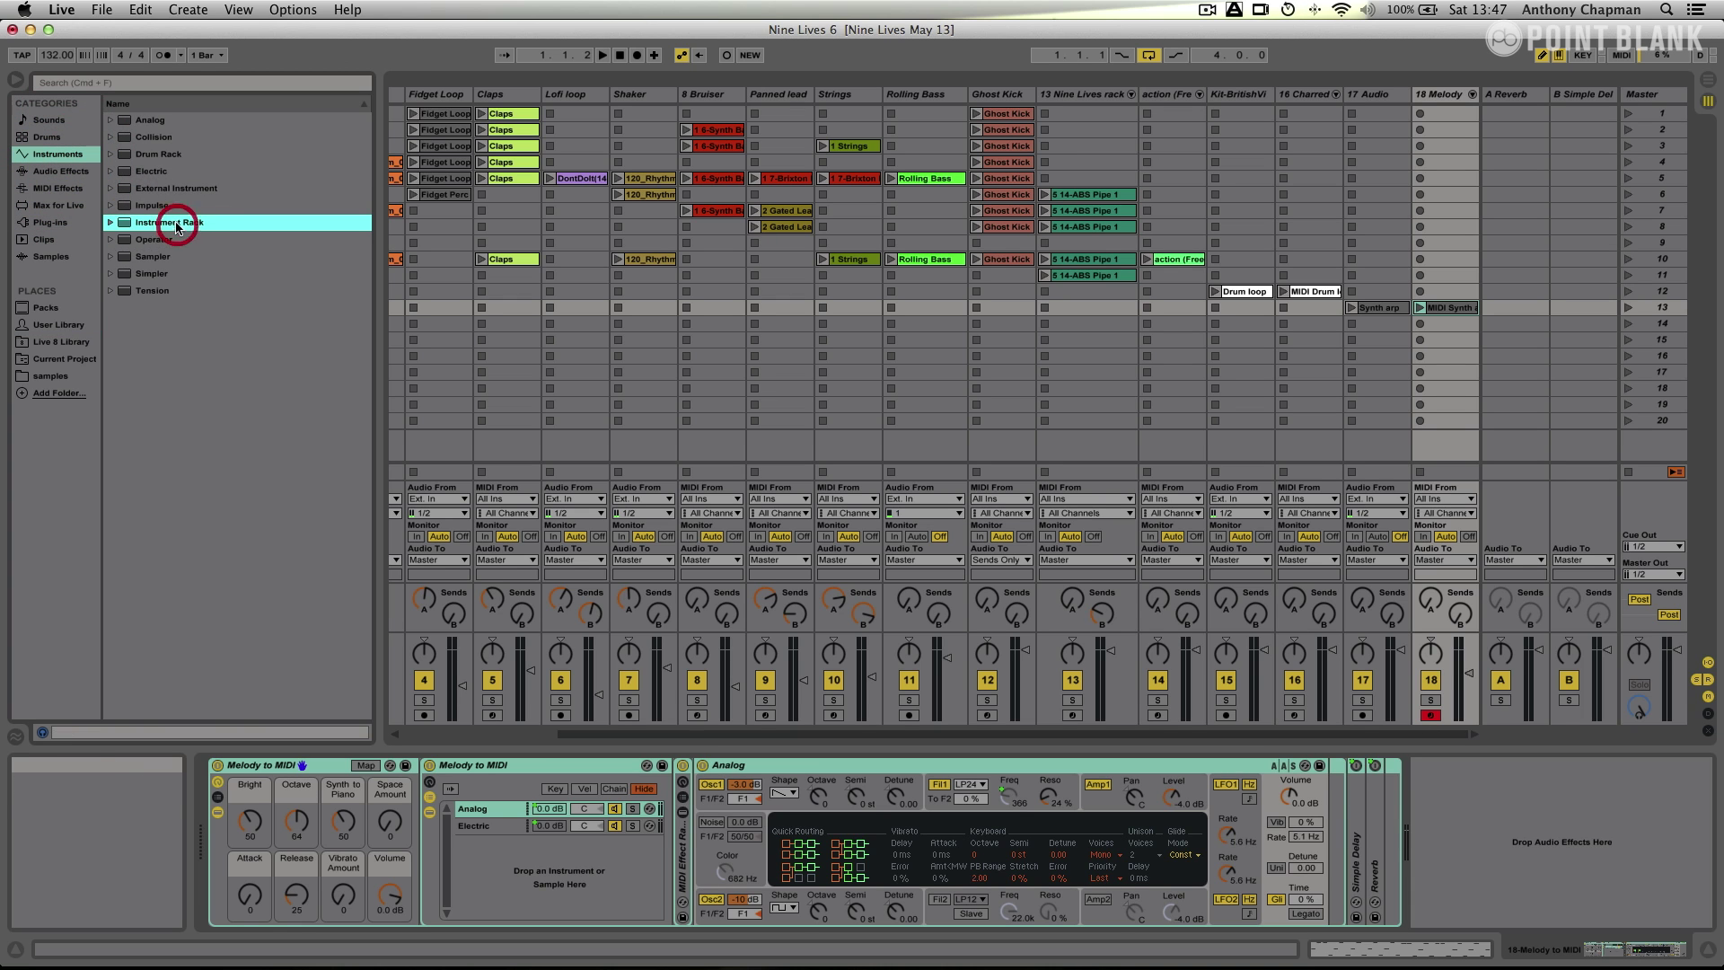
click(110, 222)
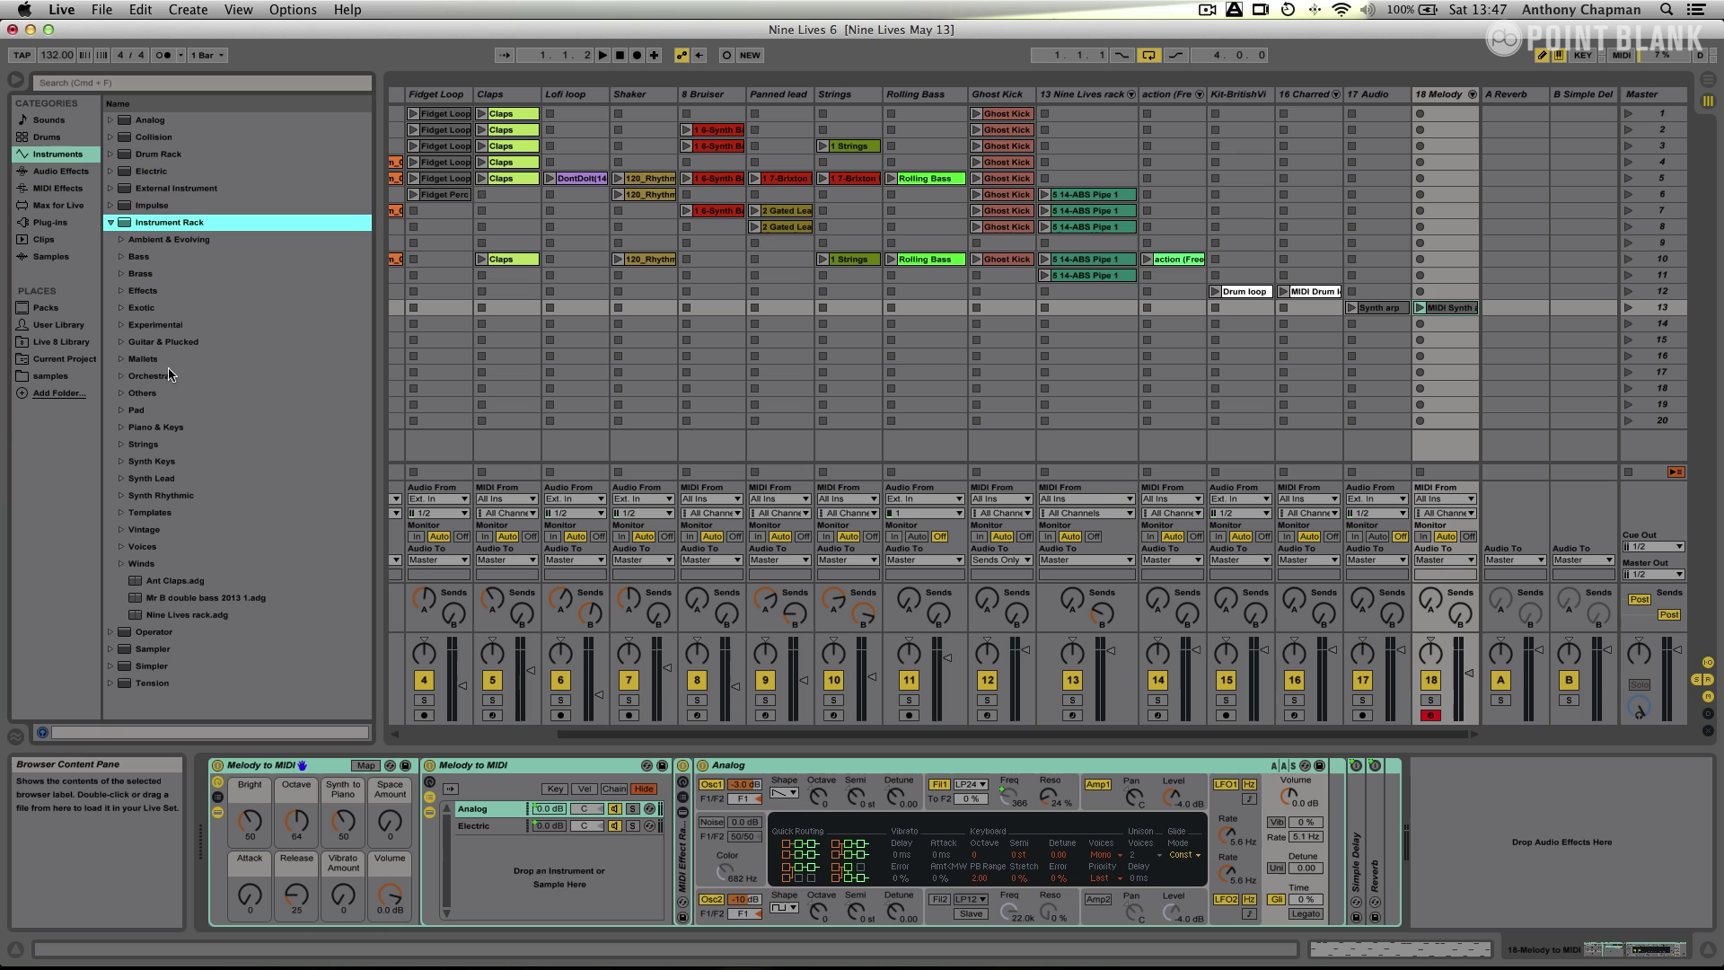
click(121, 481)
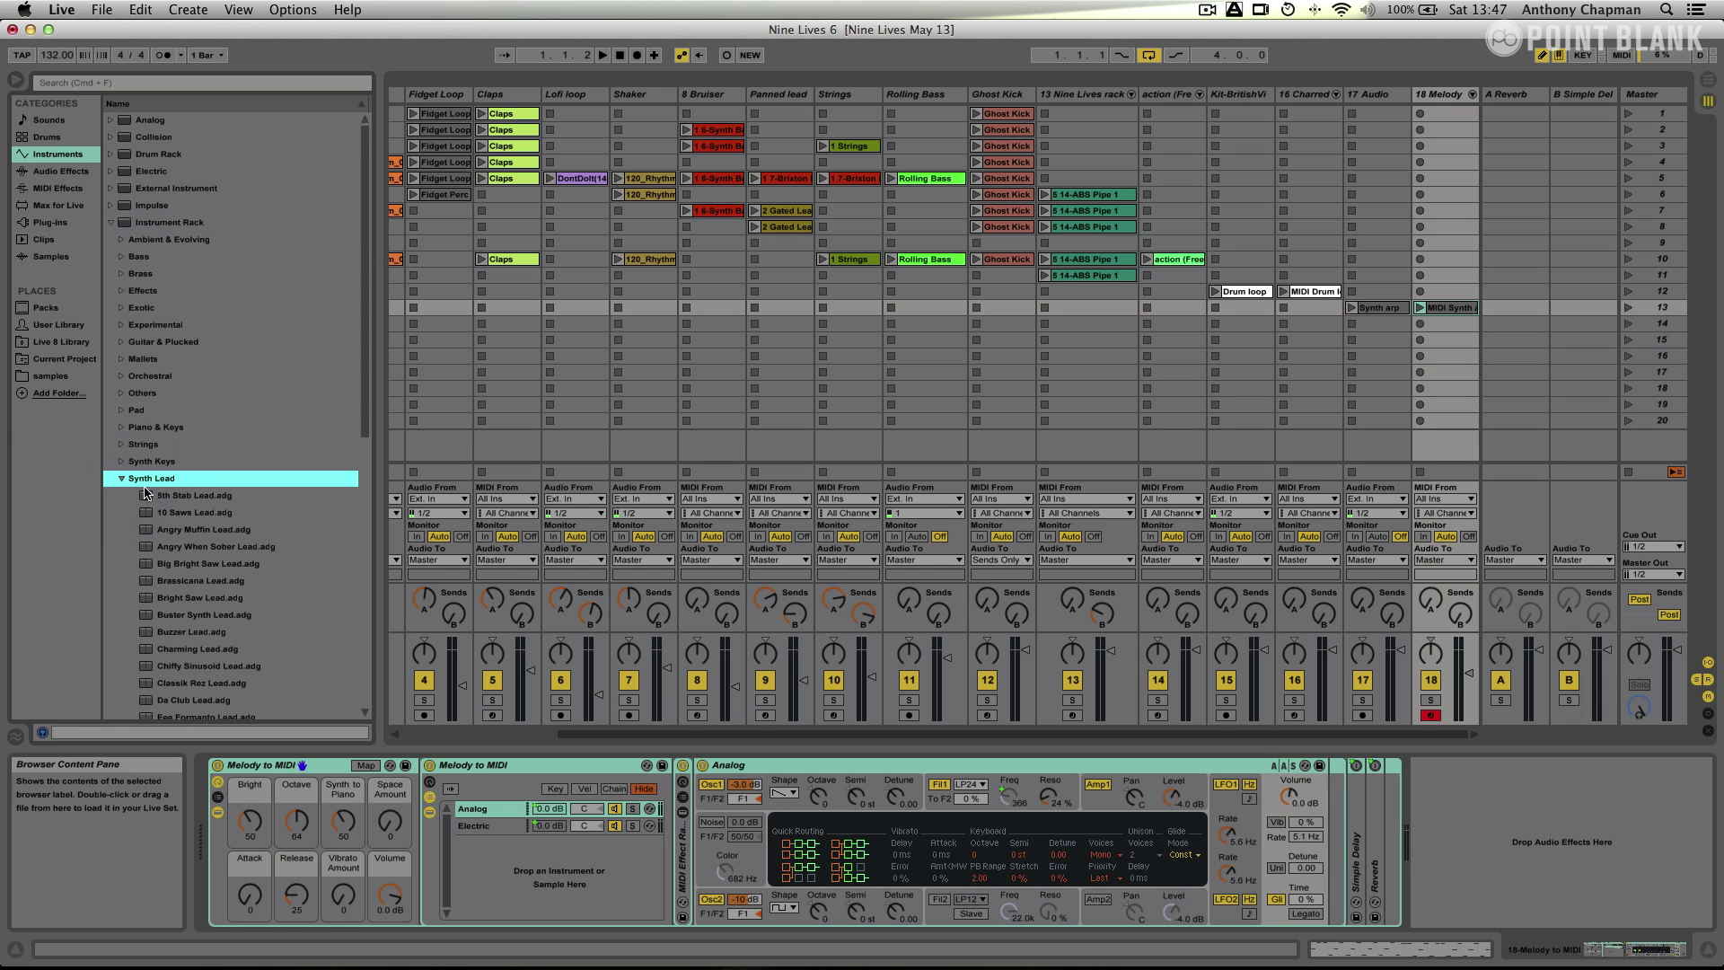
double_click(169, 513)
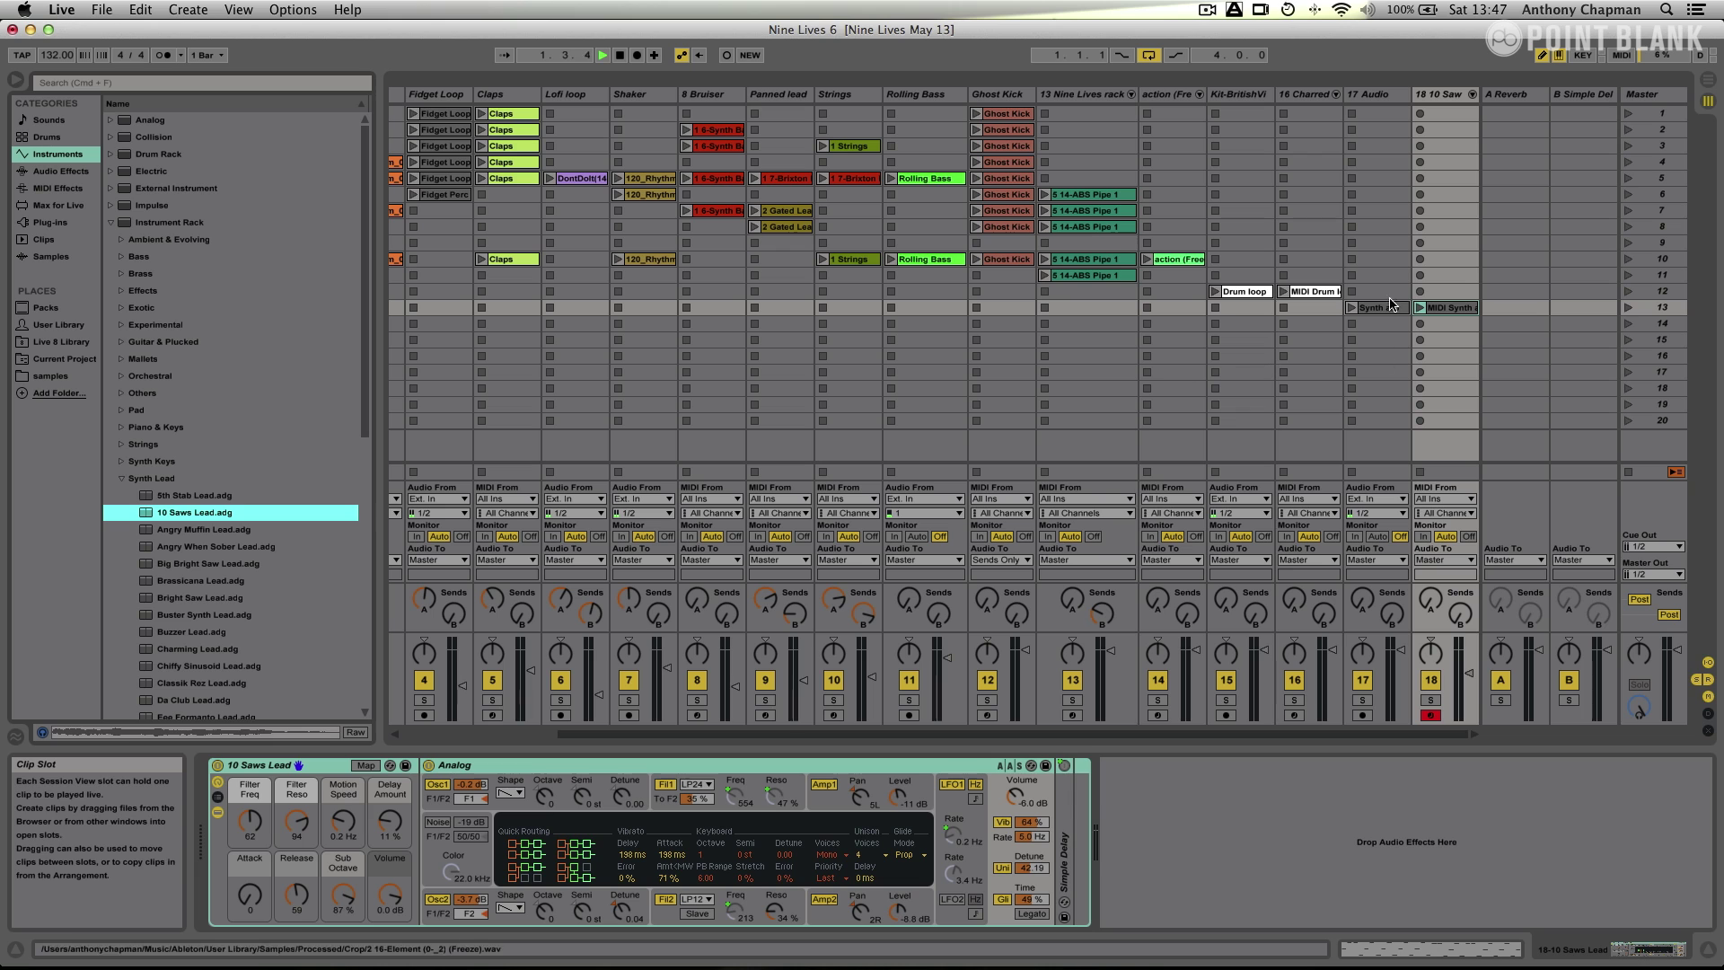
click(1419, 309)
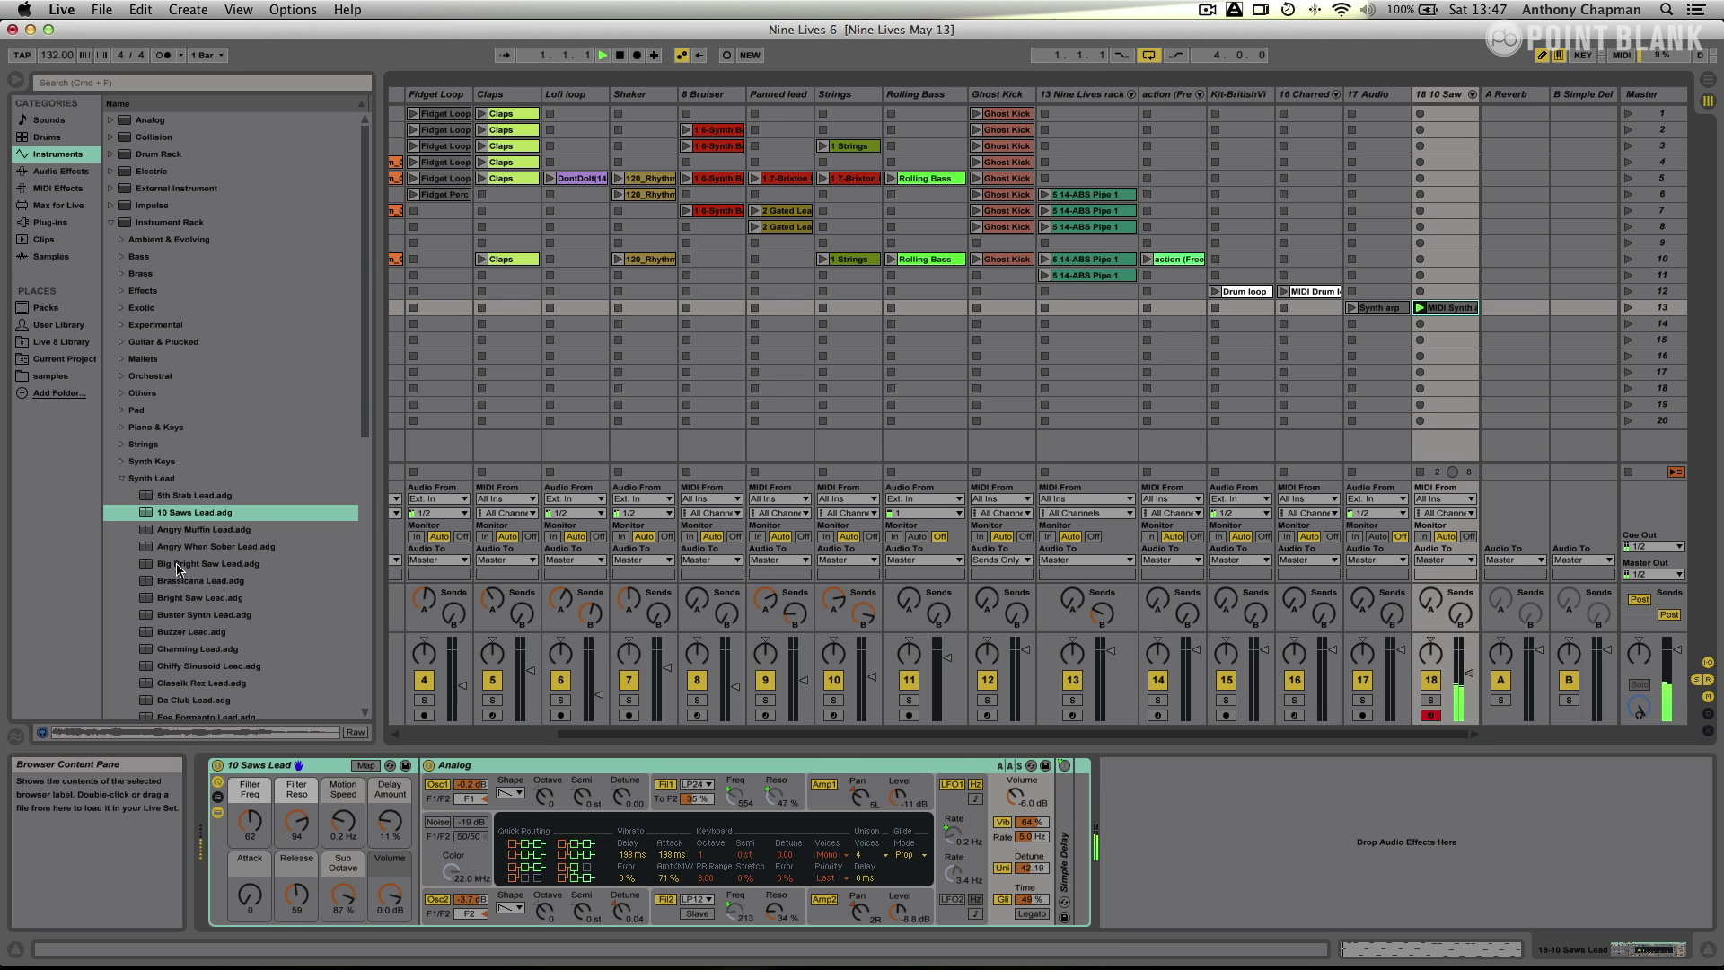
click(198, 651)
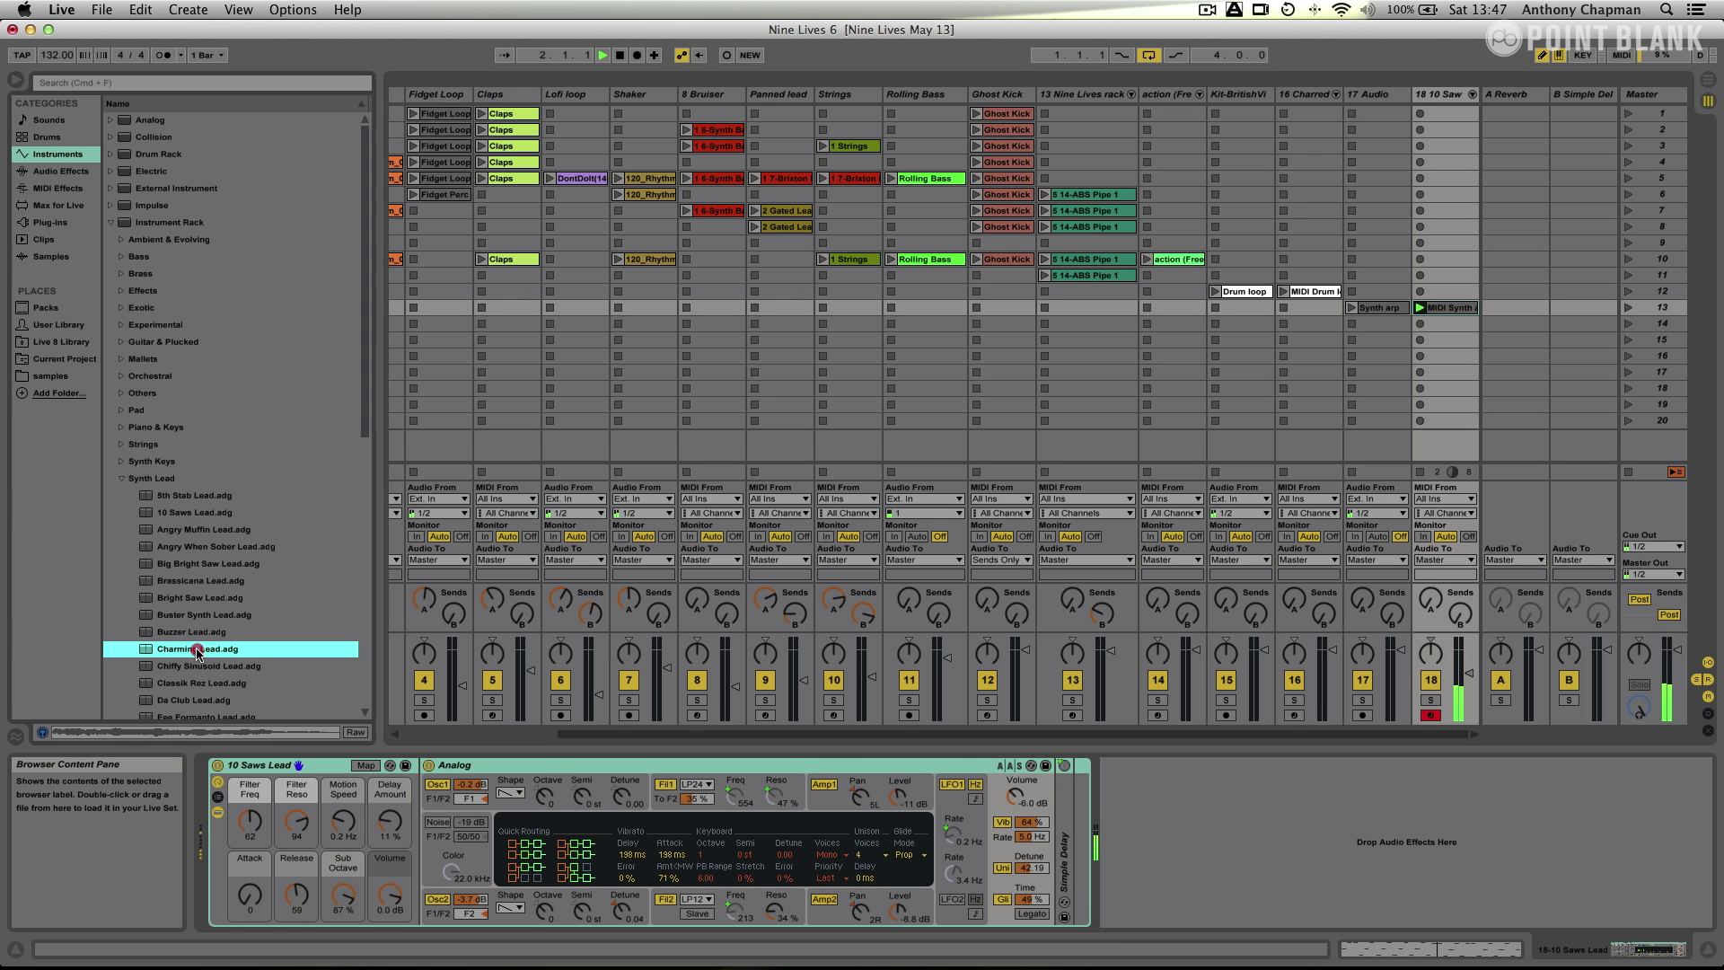
double_click(198, 651)
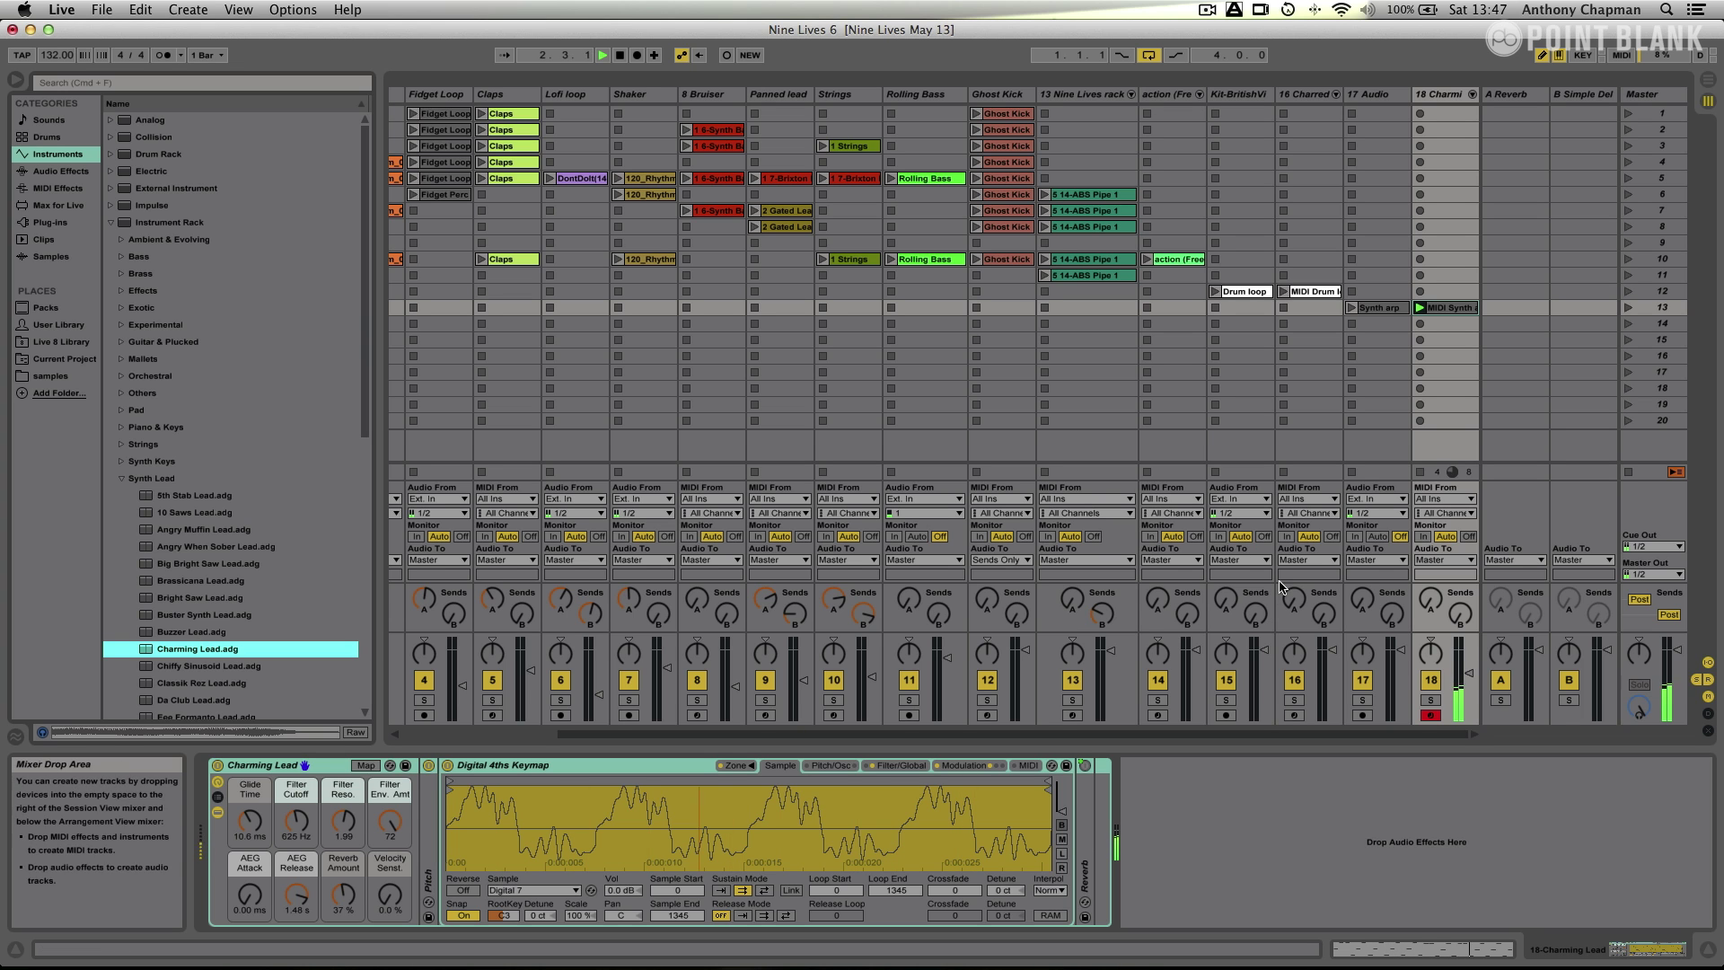
- Play the Drum loop and MIDI Drum together, then stop the clips on tracks 15 through 18
click(1215, 291)
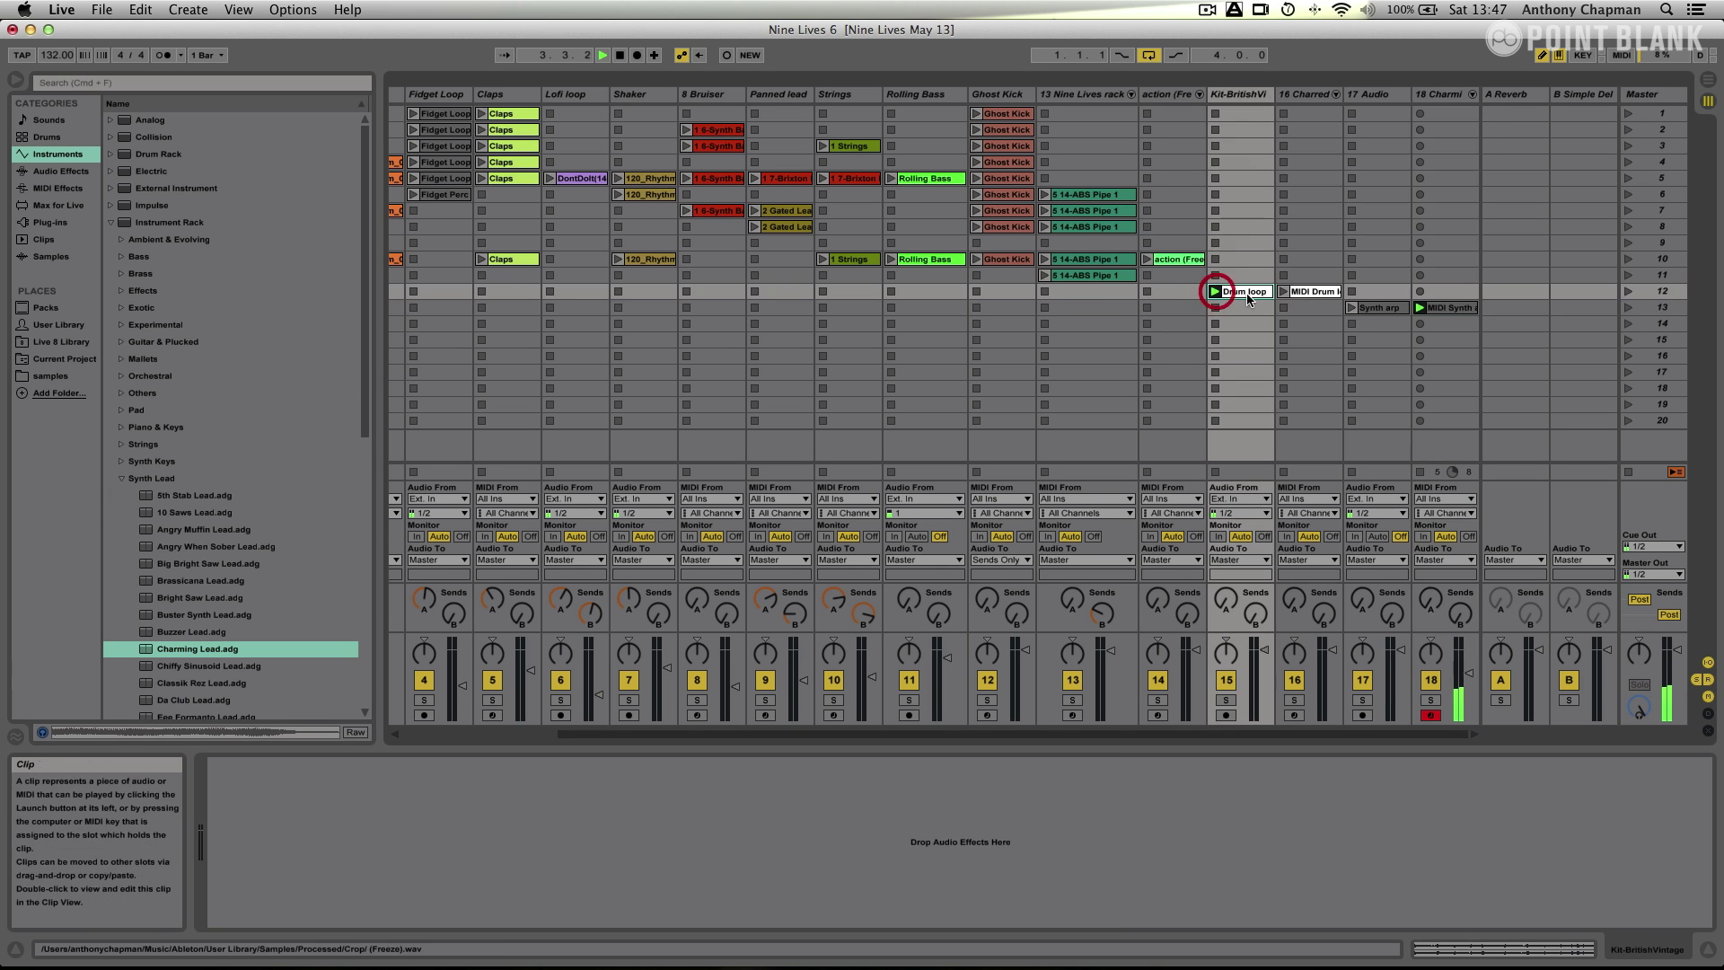
click(1283, 291)
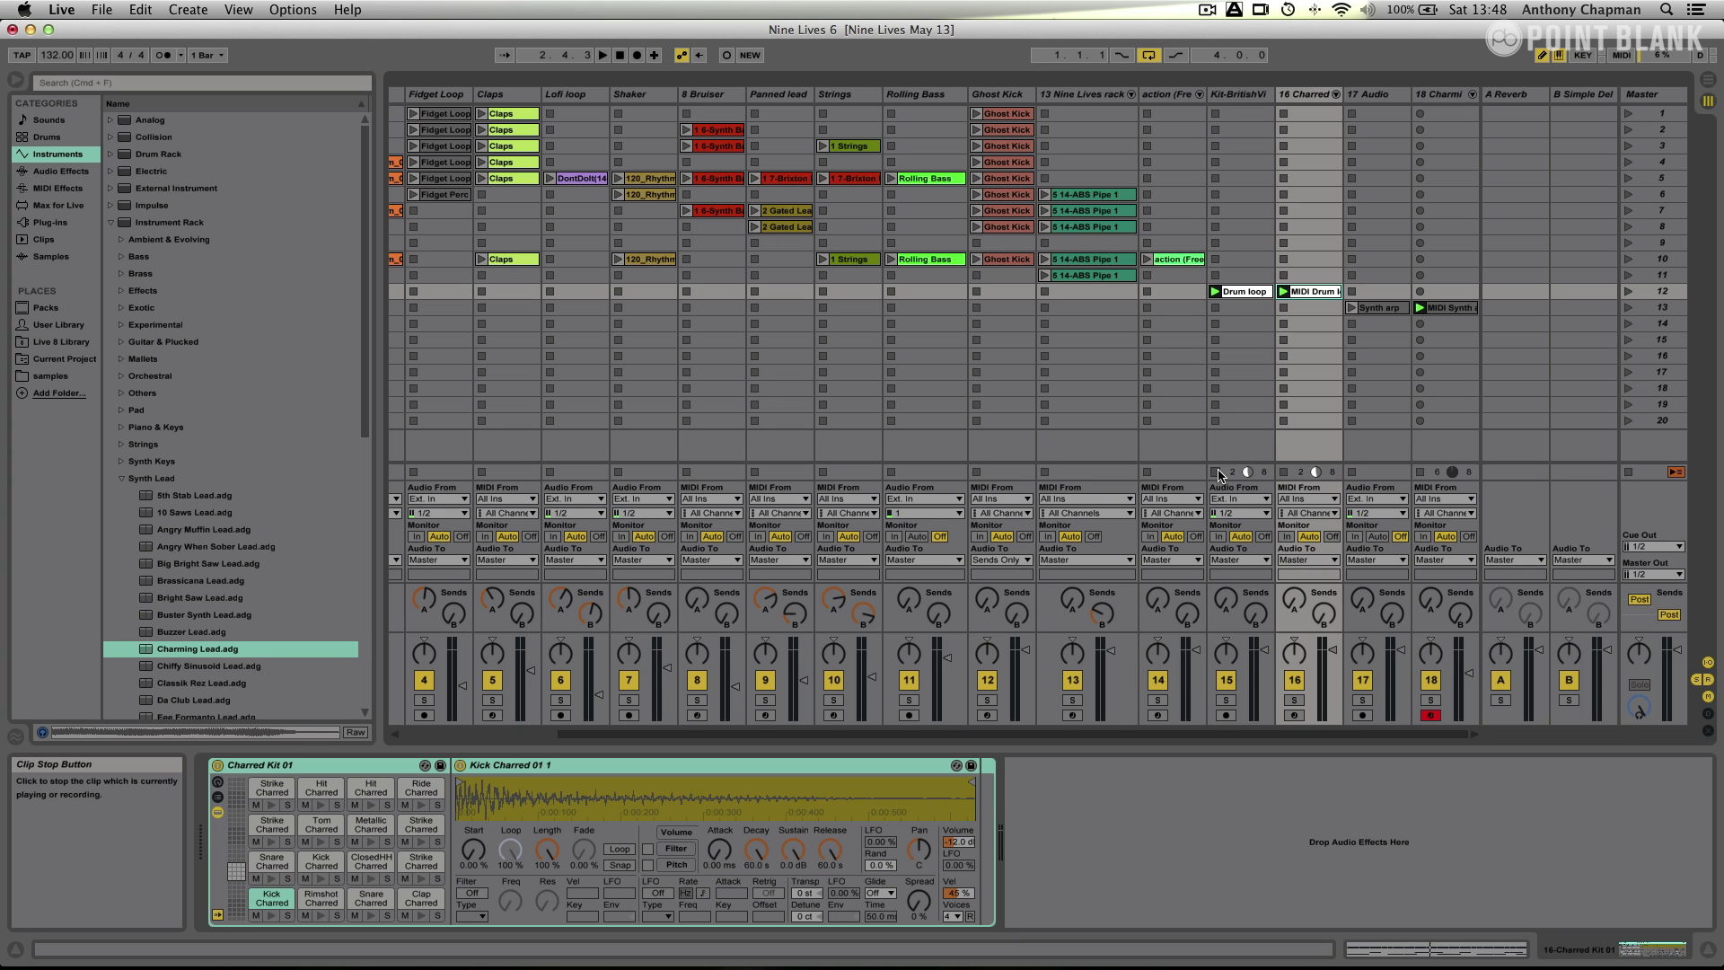
click(1219, 473)
click(1284, 471)
click(1352, 471)
click(1424, 473)
- Preview Synth chords.alc from the User Library
click(77, 327)
click(179, 191)
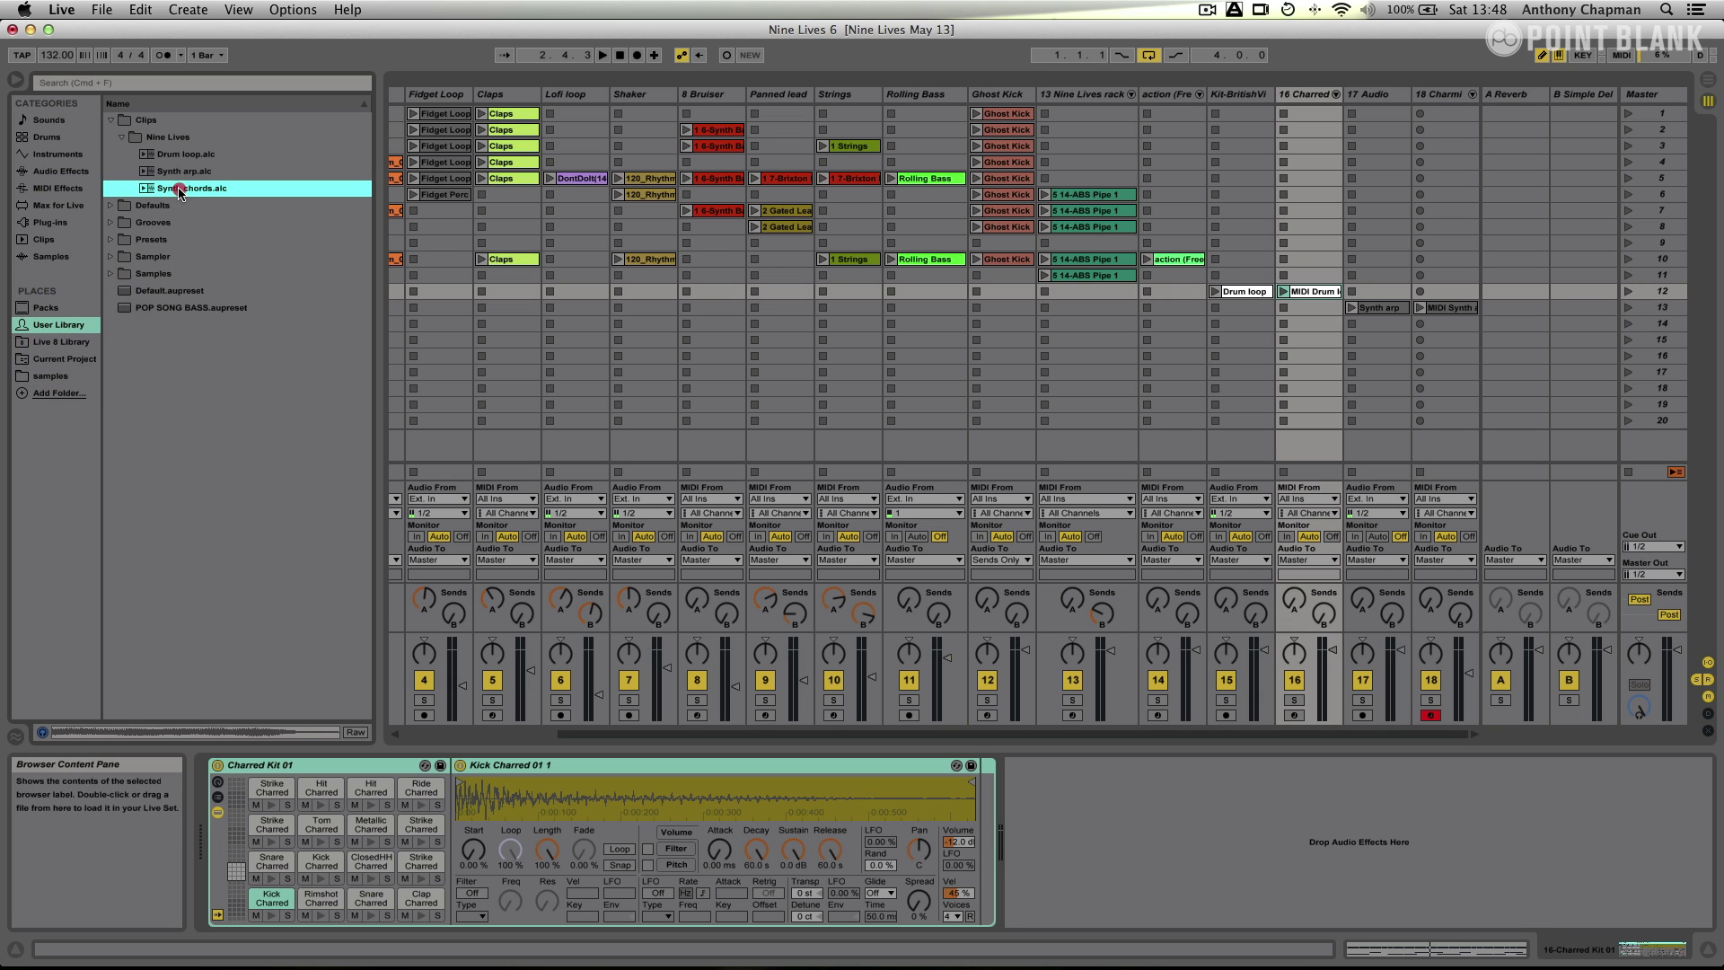
click(197, 733)
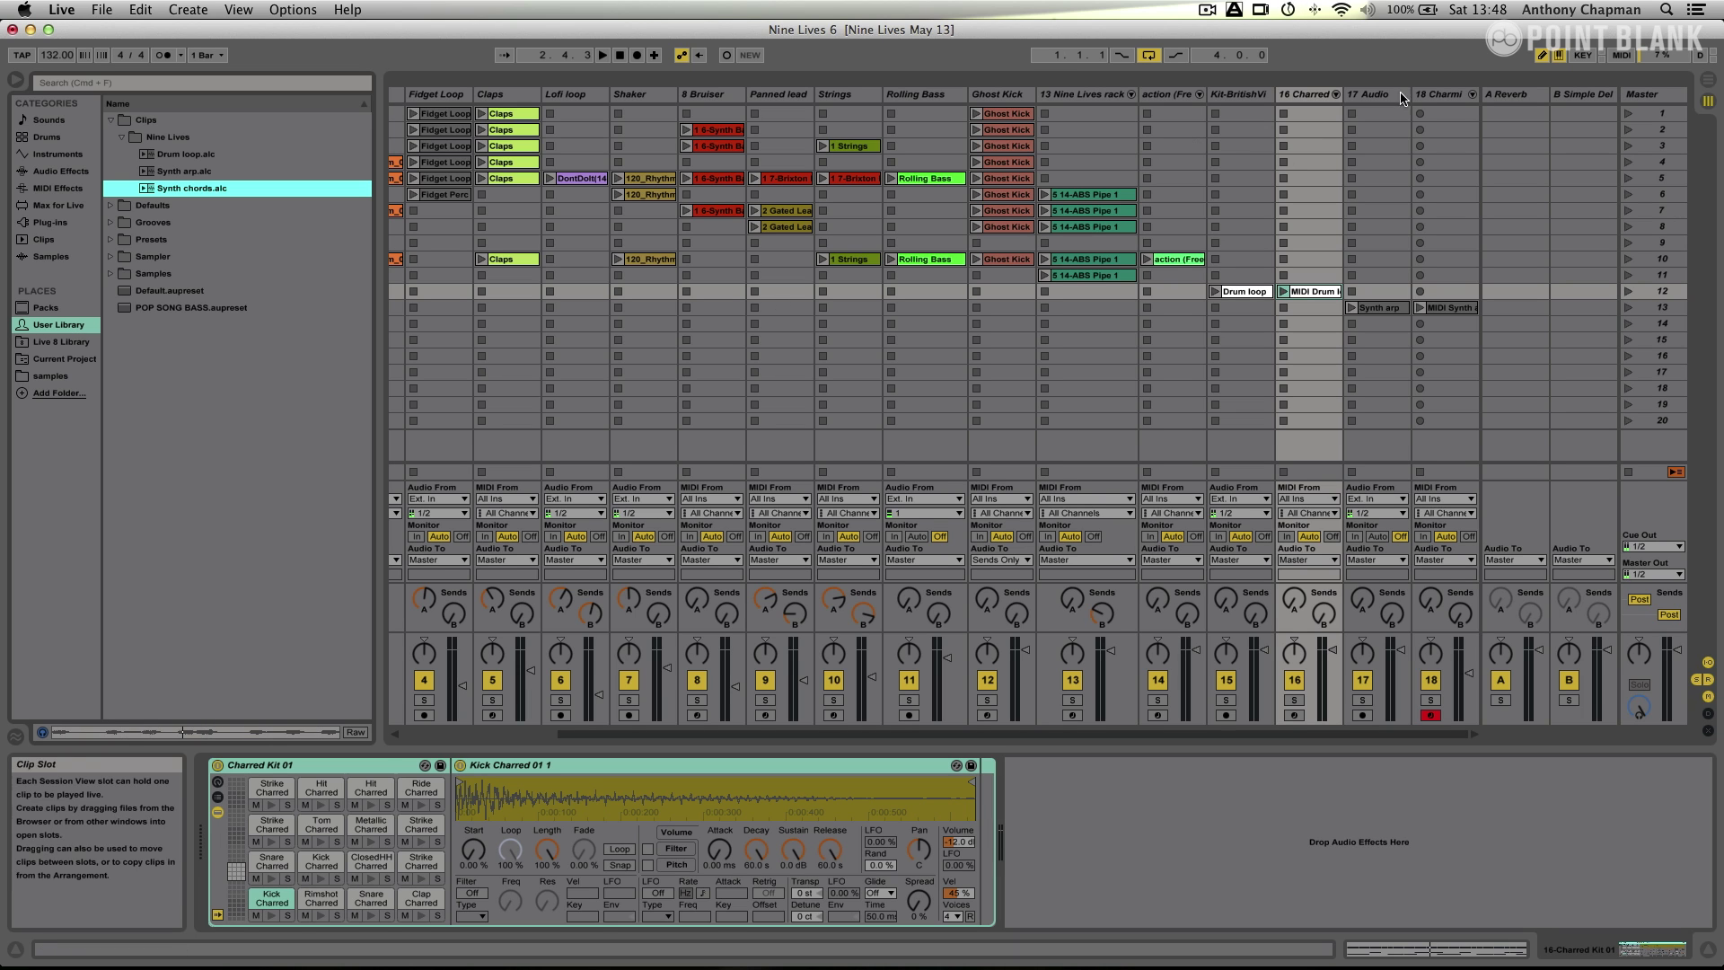
- Insert audio track 19 after the Charming Lead track, place Synth chords in scene 14 and play it
click(1430, 99)
key(super+t)
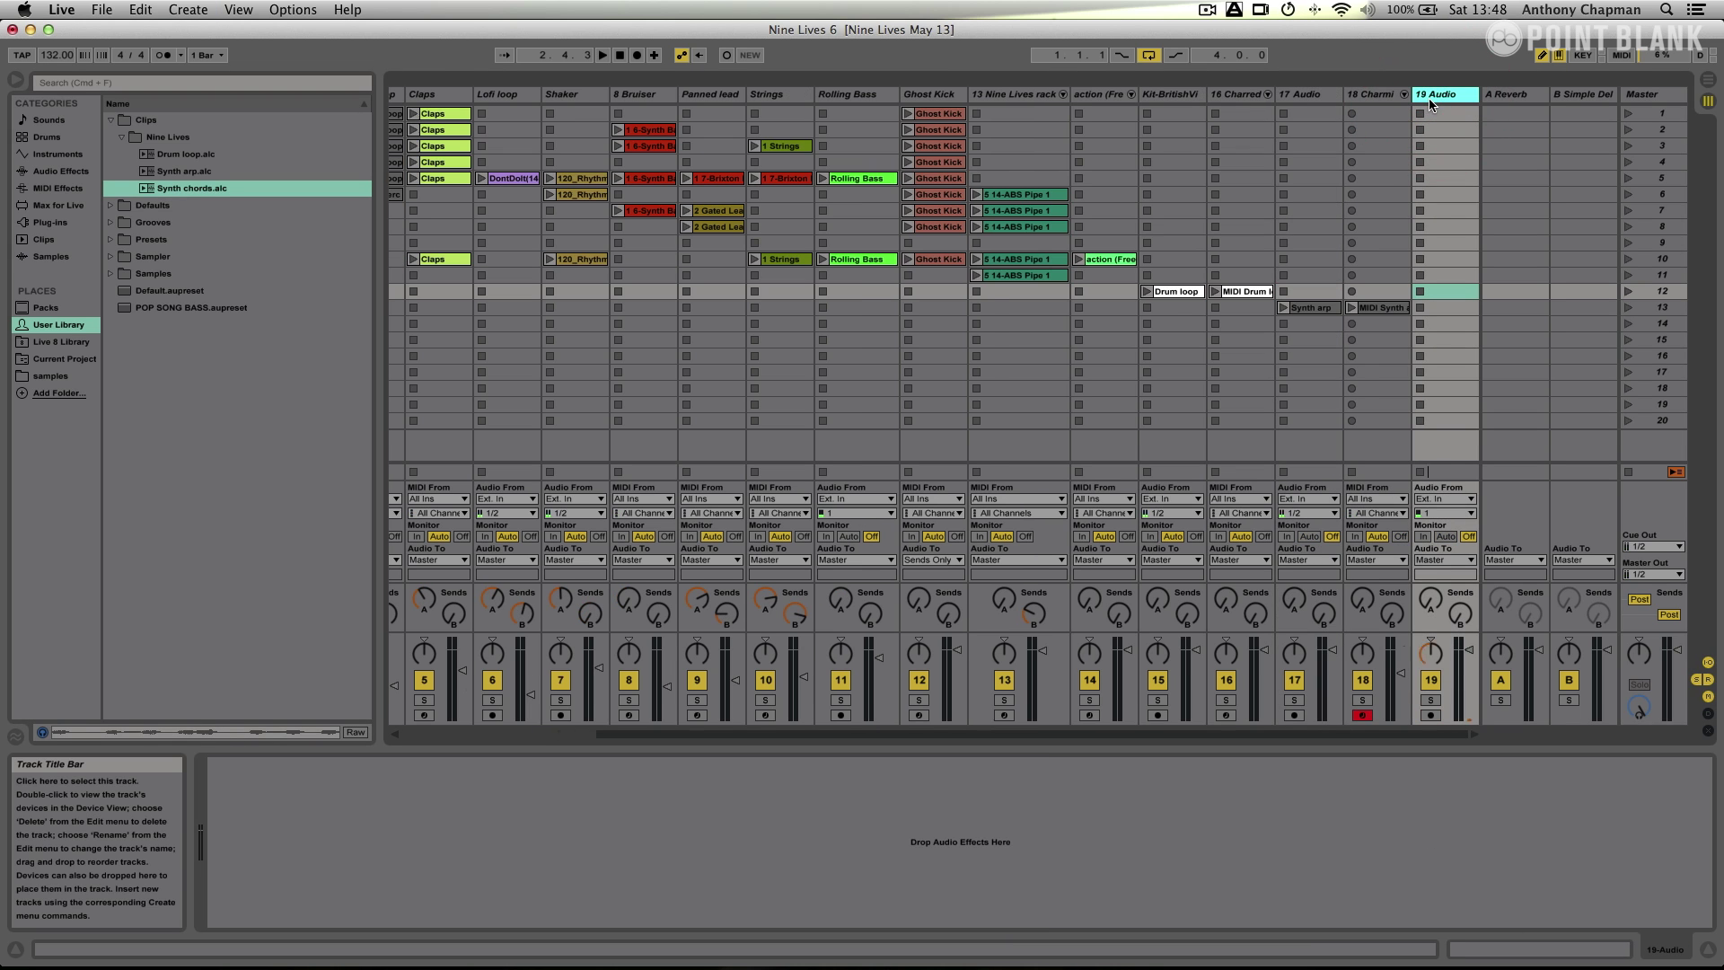
drag(144, 187, 1441, 326)
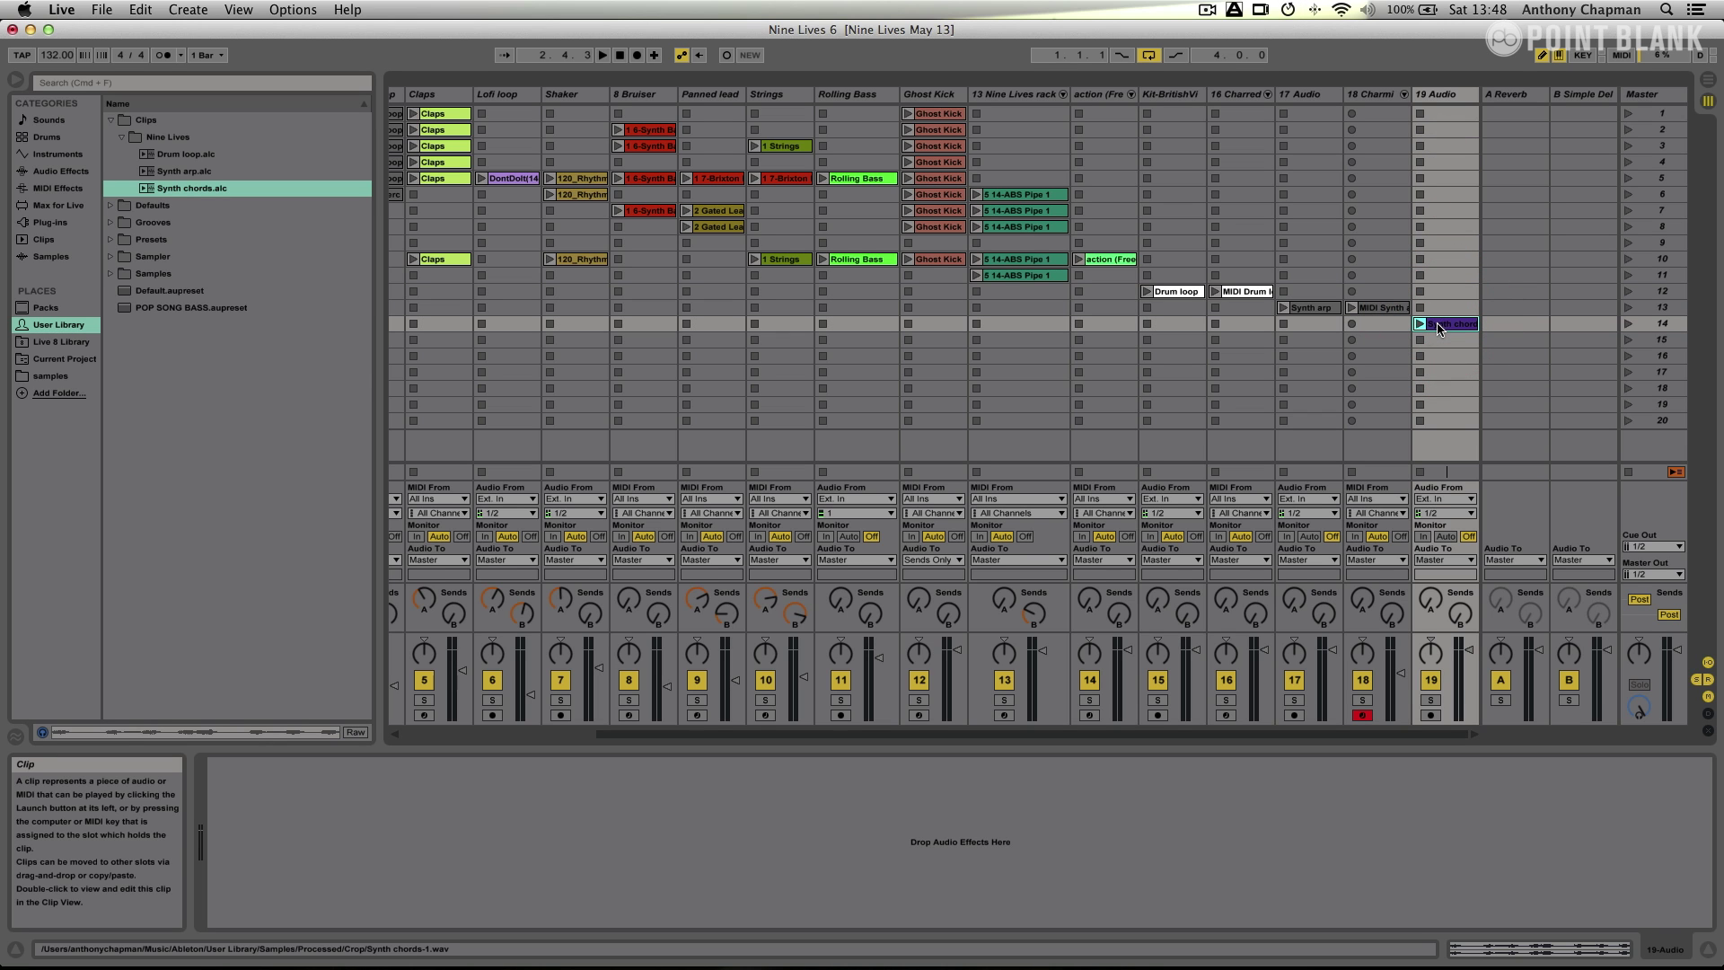
click(1420, 325)
- Convert Synth chords' harmony to MIDI, stop track 19, and play and open the new MIDI Synth clip
right_click(1445, 331)
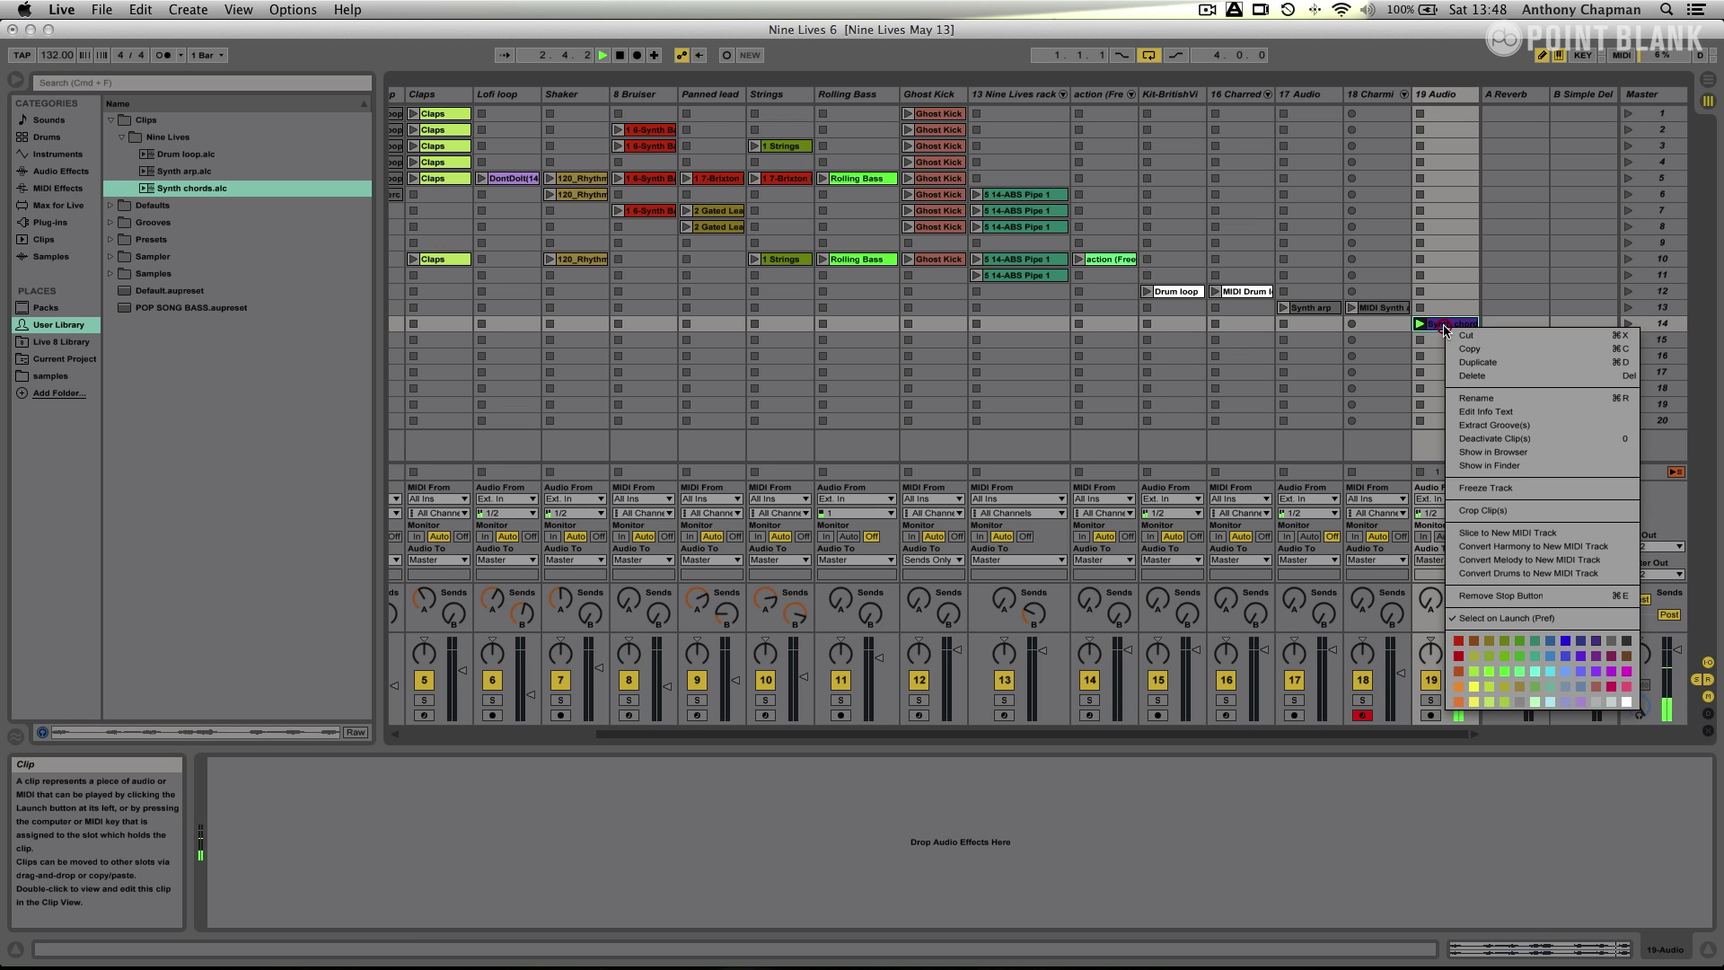
click(1489, 547)
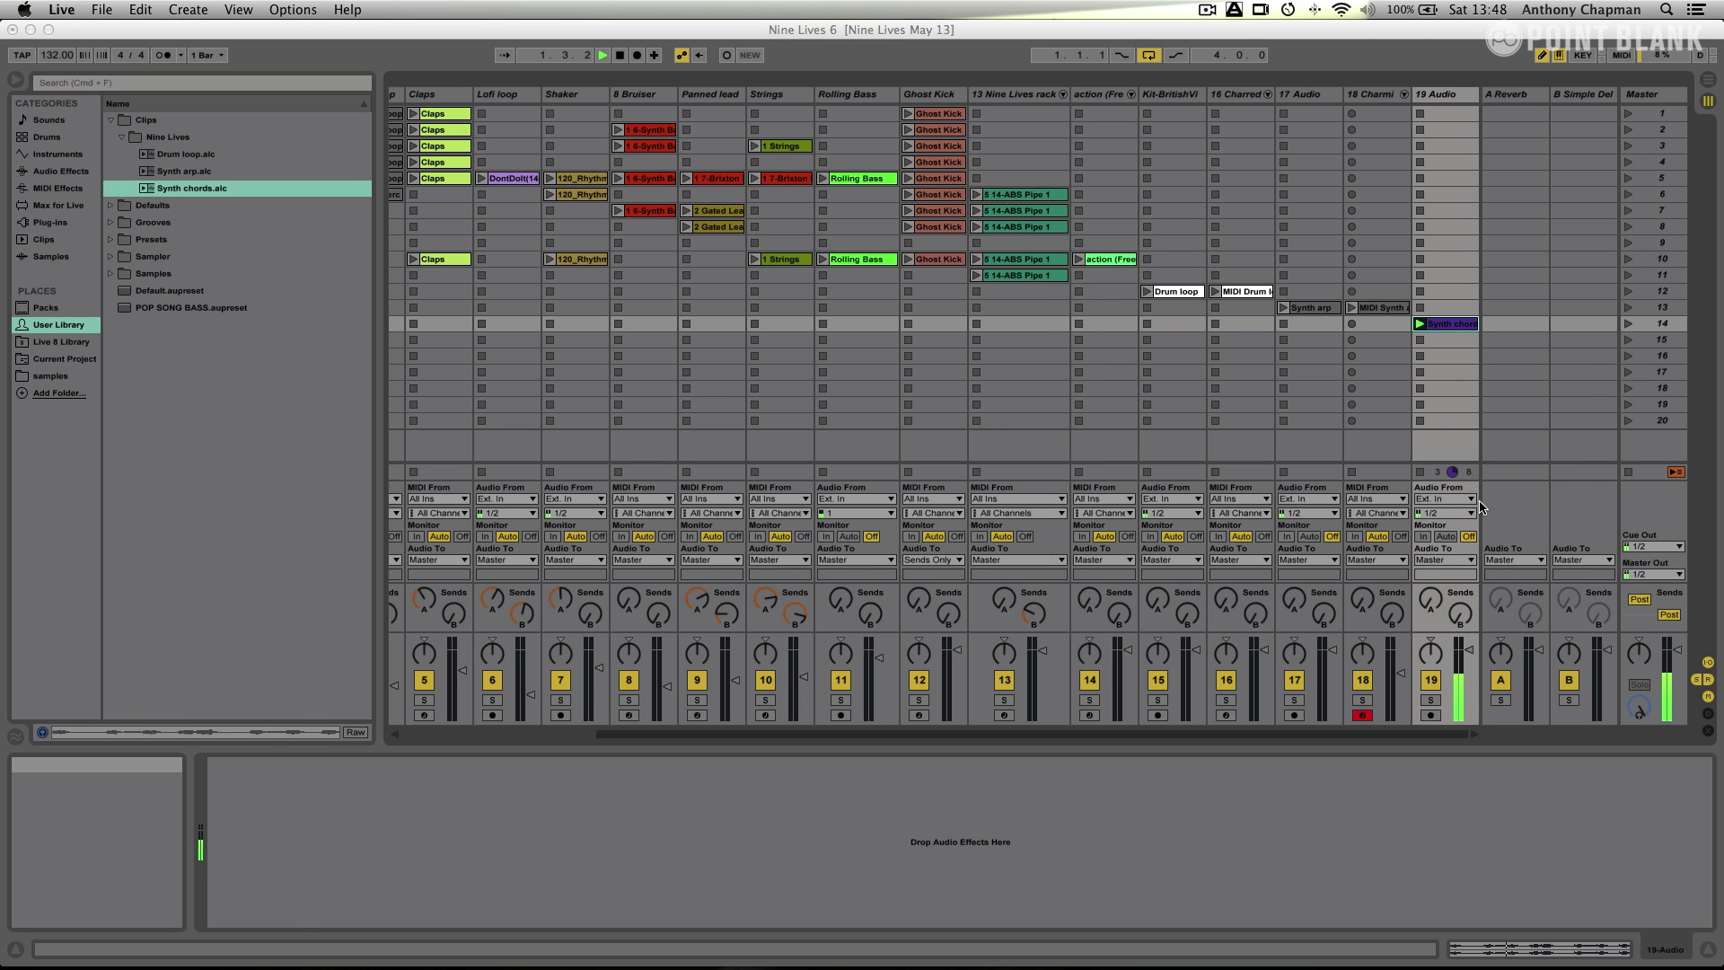
click(1351, 471)
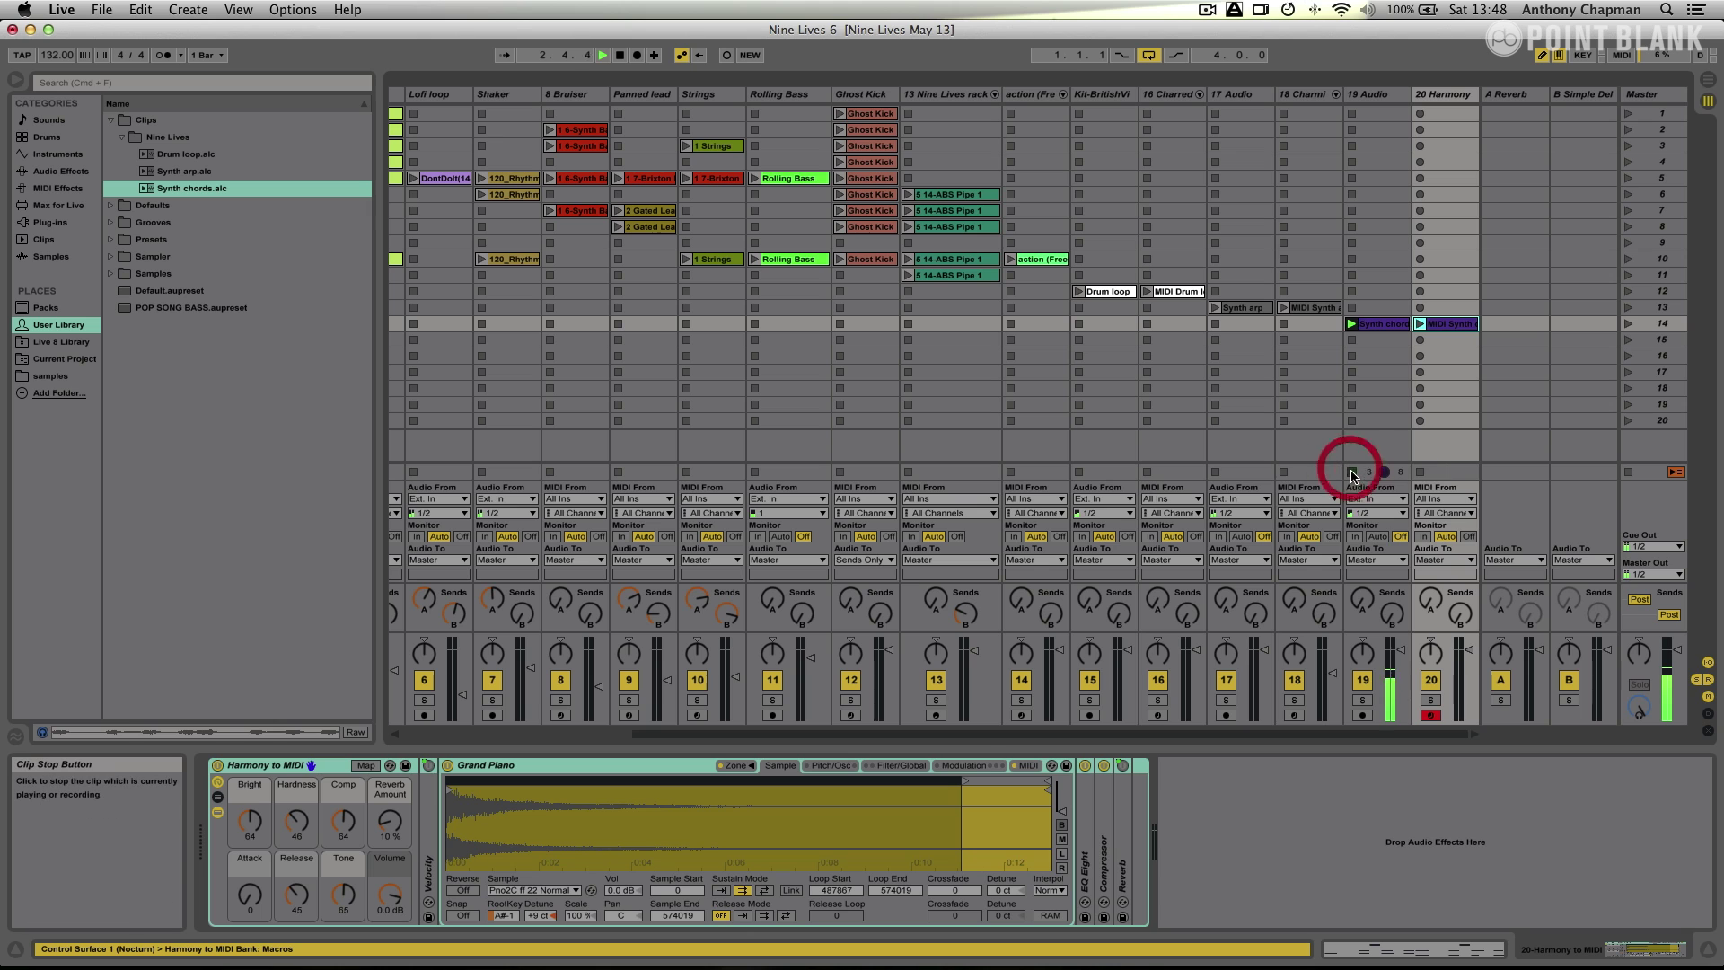
click(1421, 325)
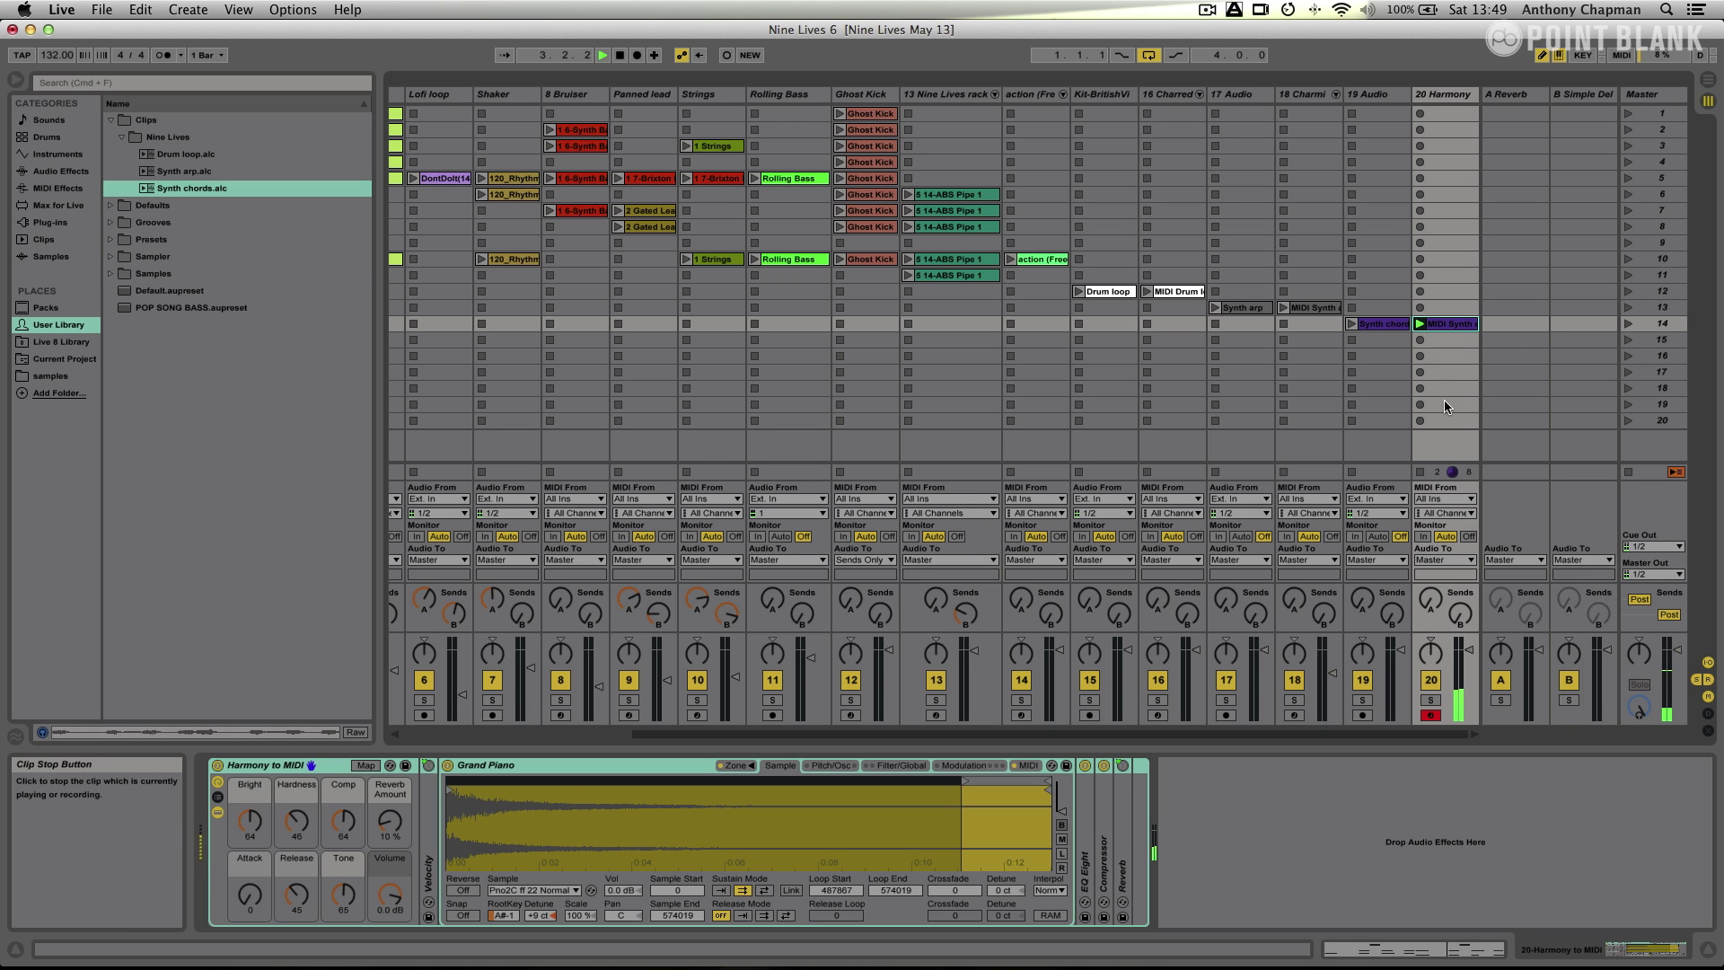
double_click(1446, 324)
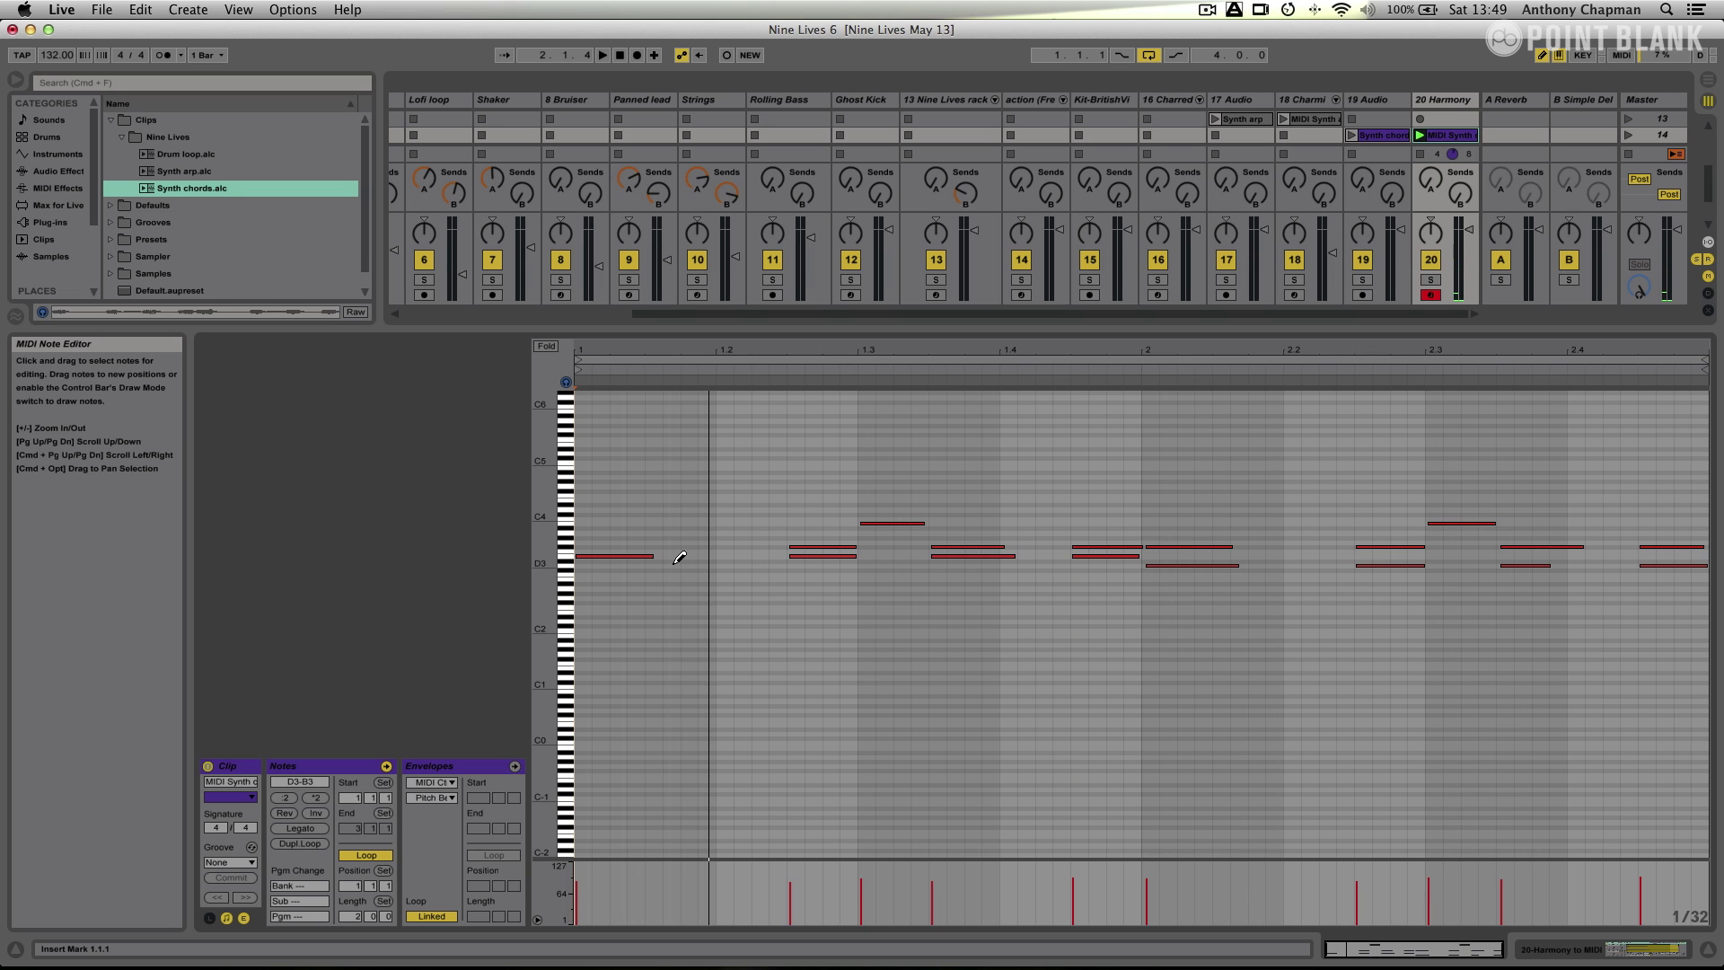
- Add an F#3 note to the first harmony chord at bar 1 and play it back
double_click(630, 547)
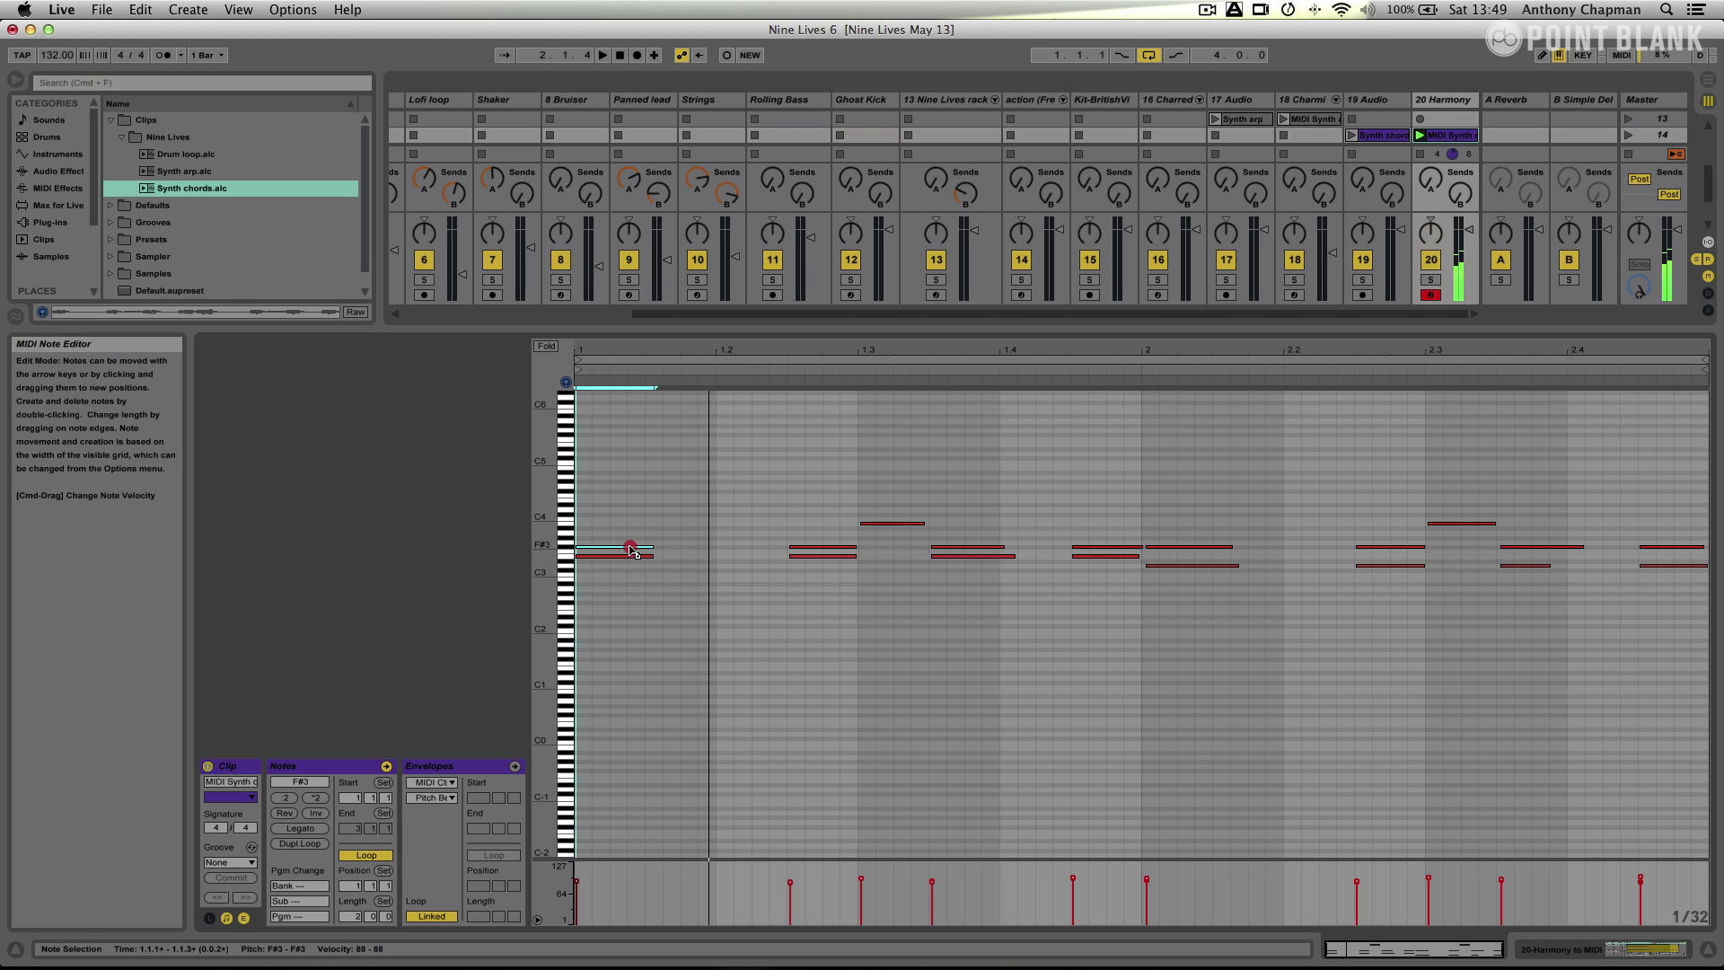
click(631, 548)
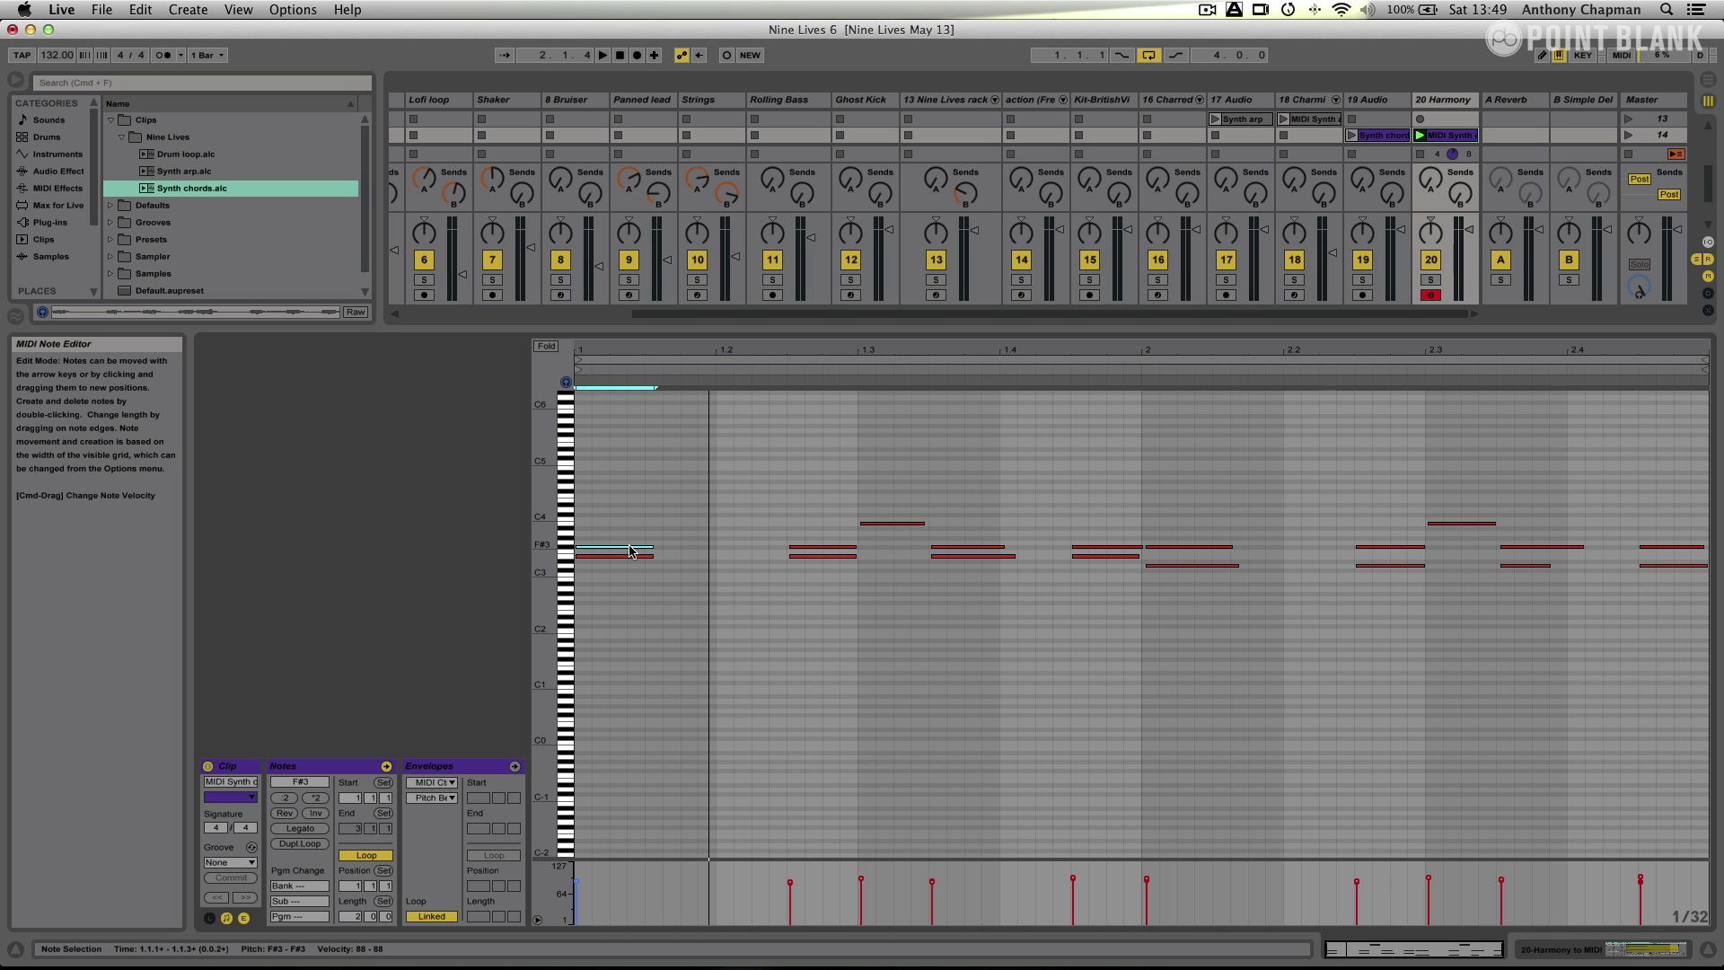
key(space)
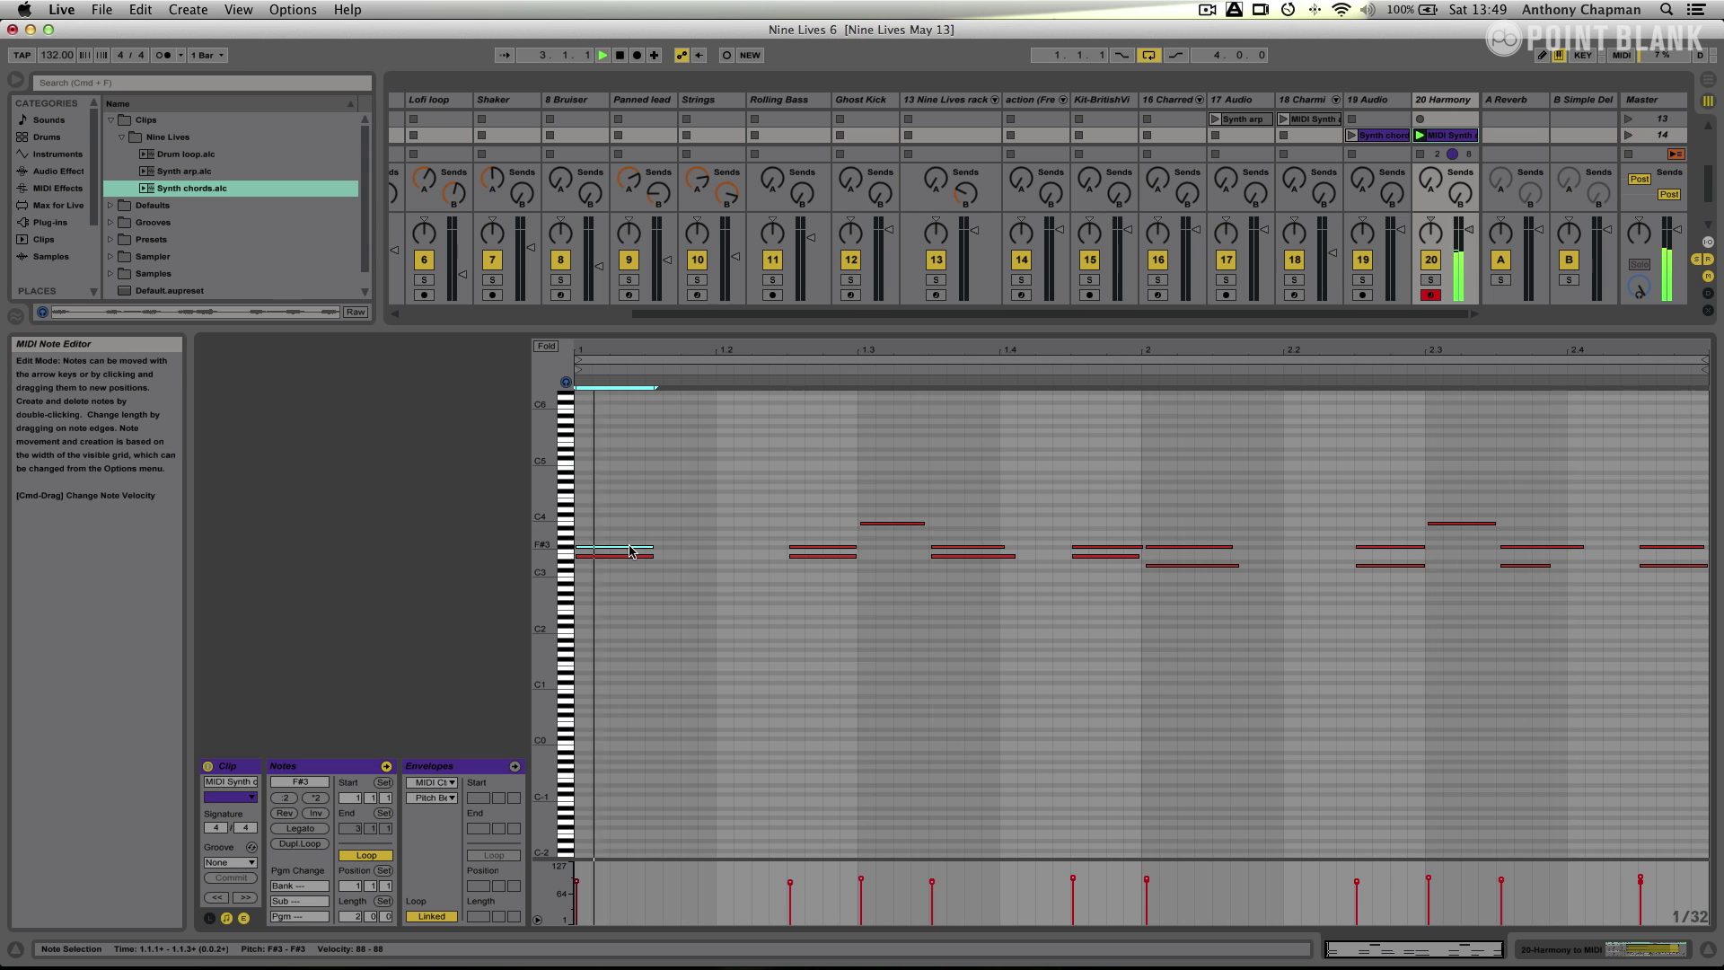
- Copy all harmony notes one octave lower (D2–B2 under D3–B3) and listen to the result
click(618, 462)
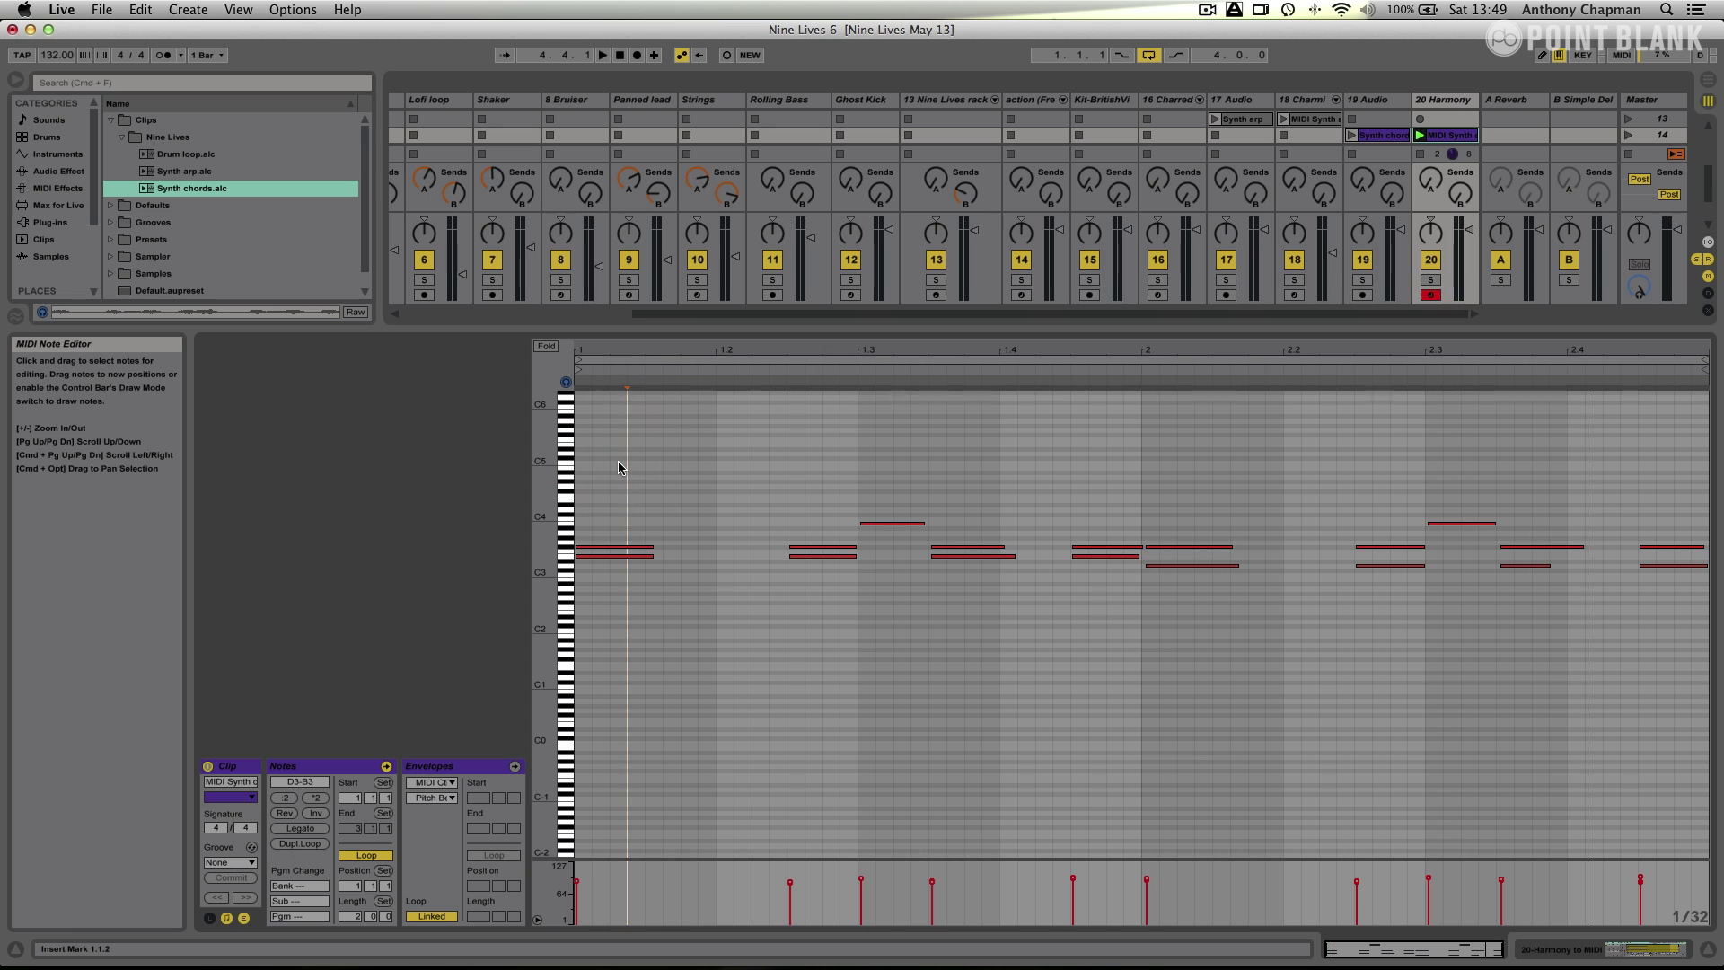
key(super+a)
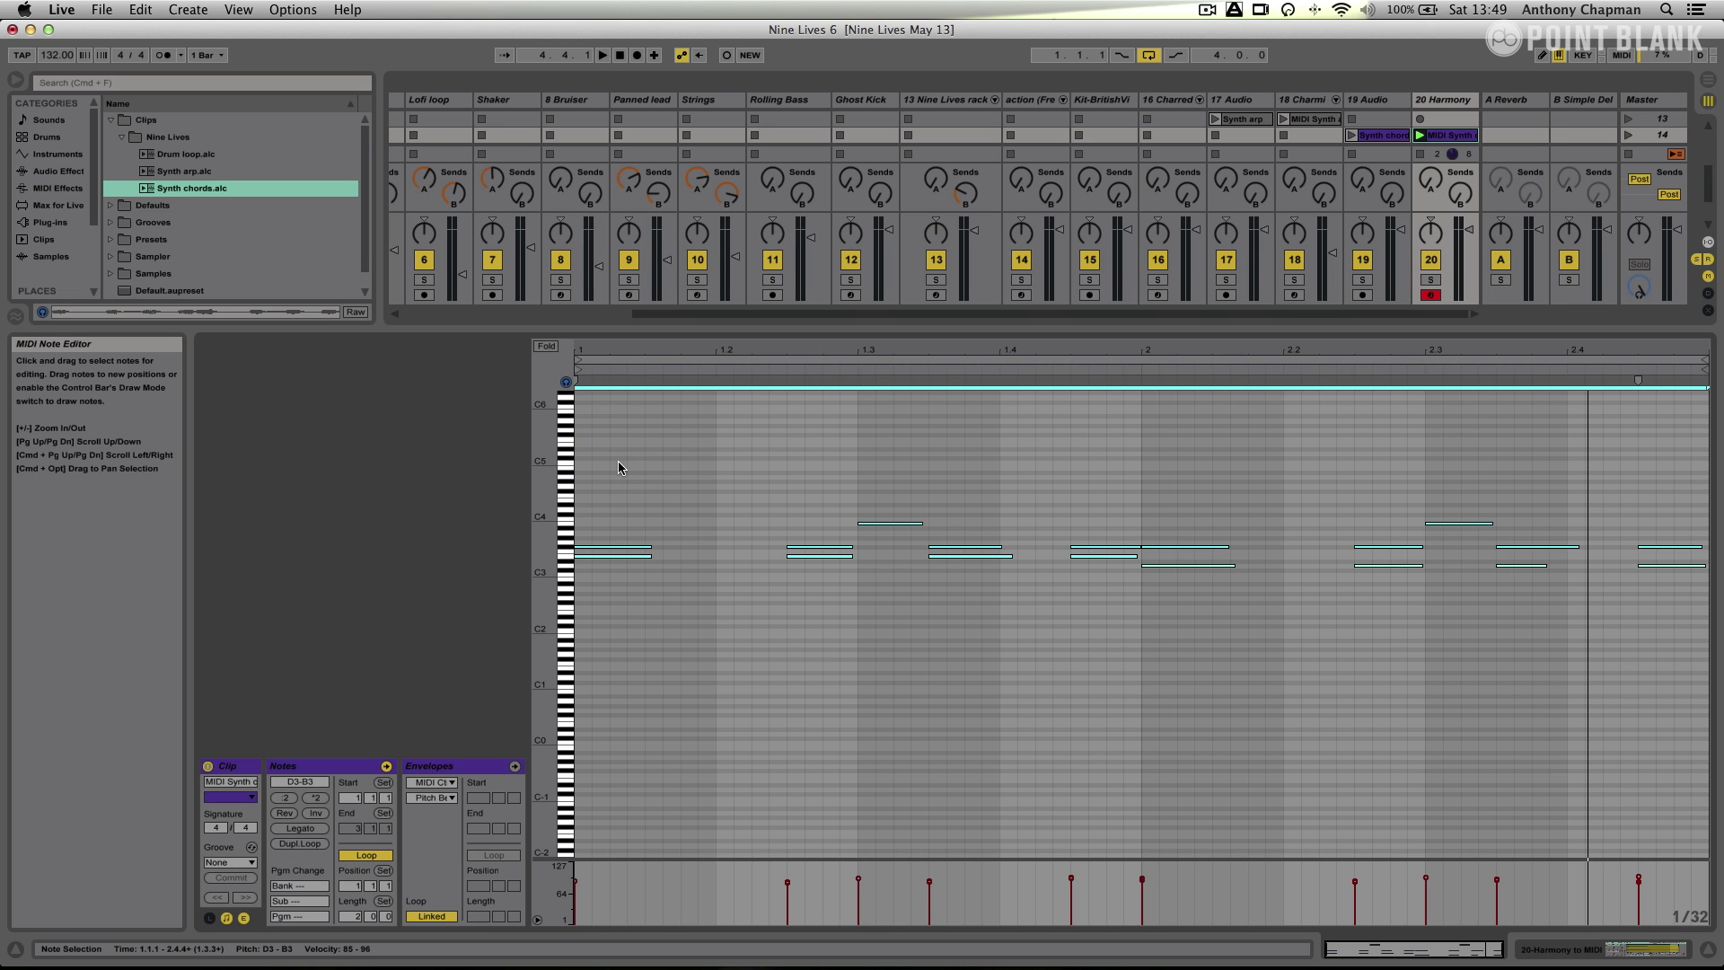
key(space)
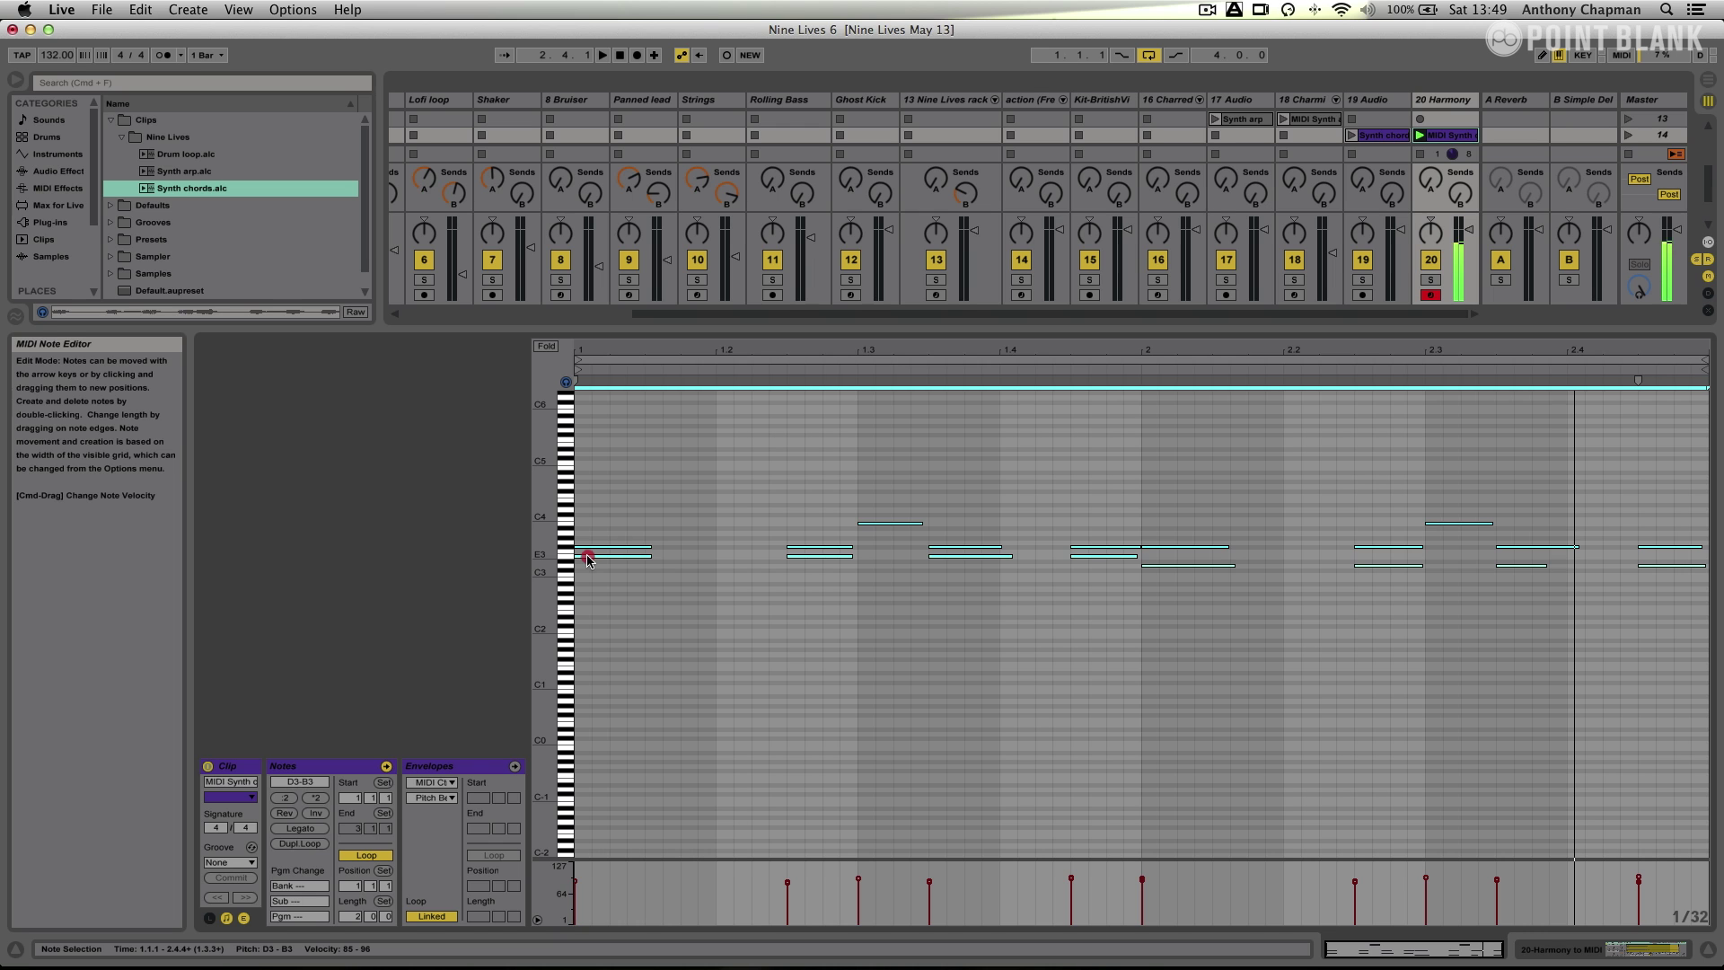
drag(588, 559, 593, 617)
key(space)
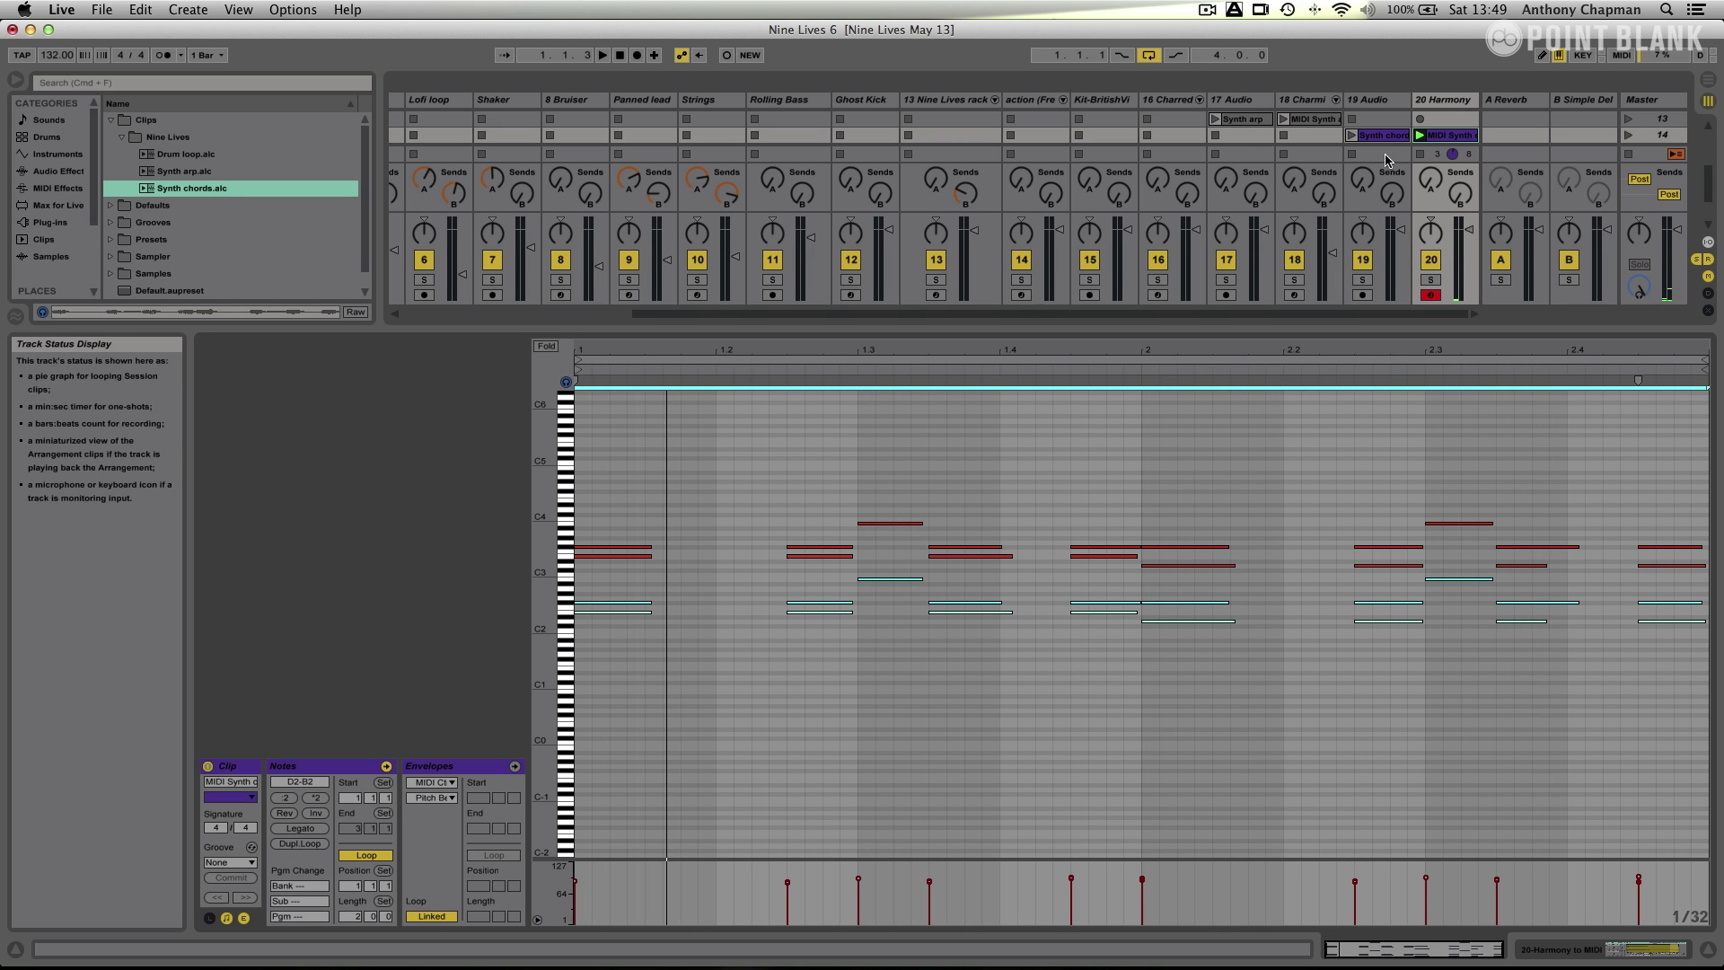
- Hide the note editor to show the whole Session View
scroll(1383, 176, up, 4)
scroll(1384, 175, down, 1)
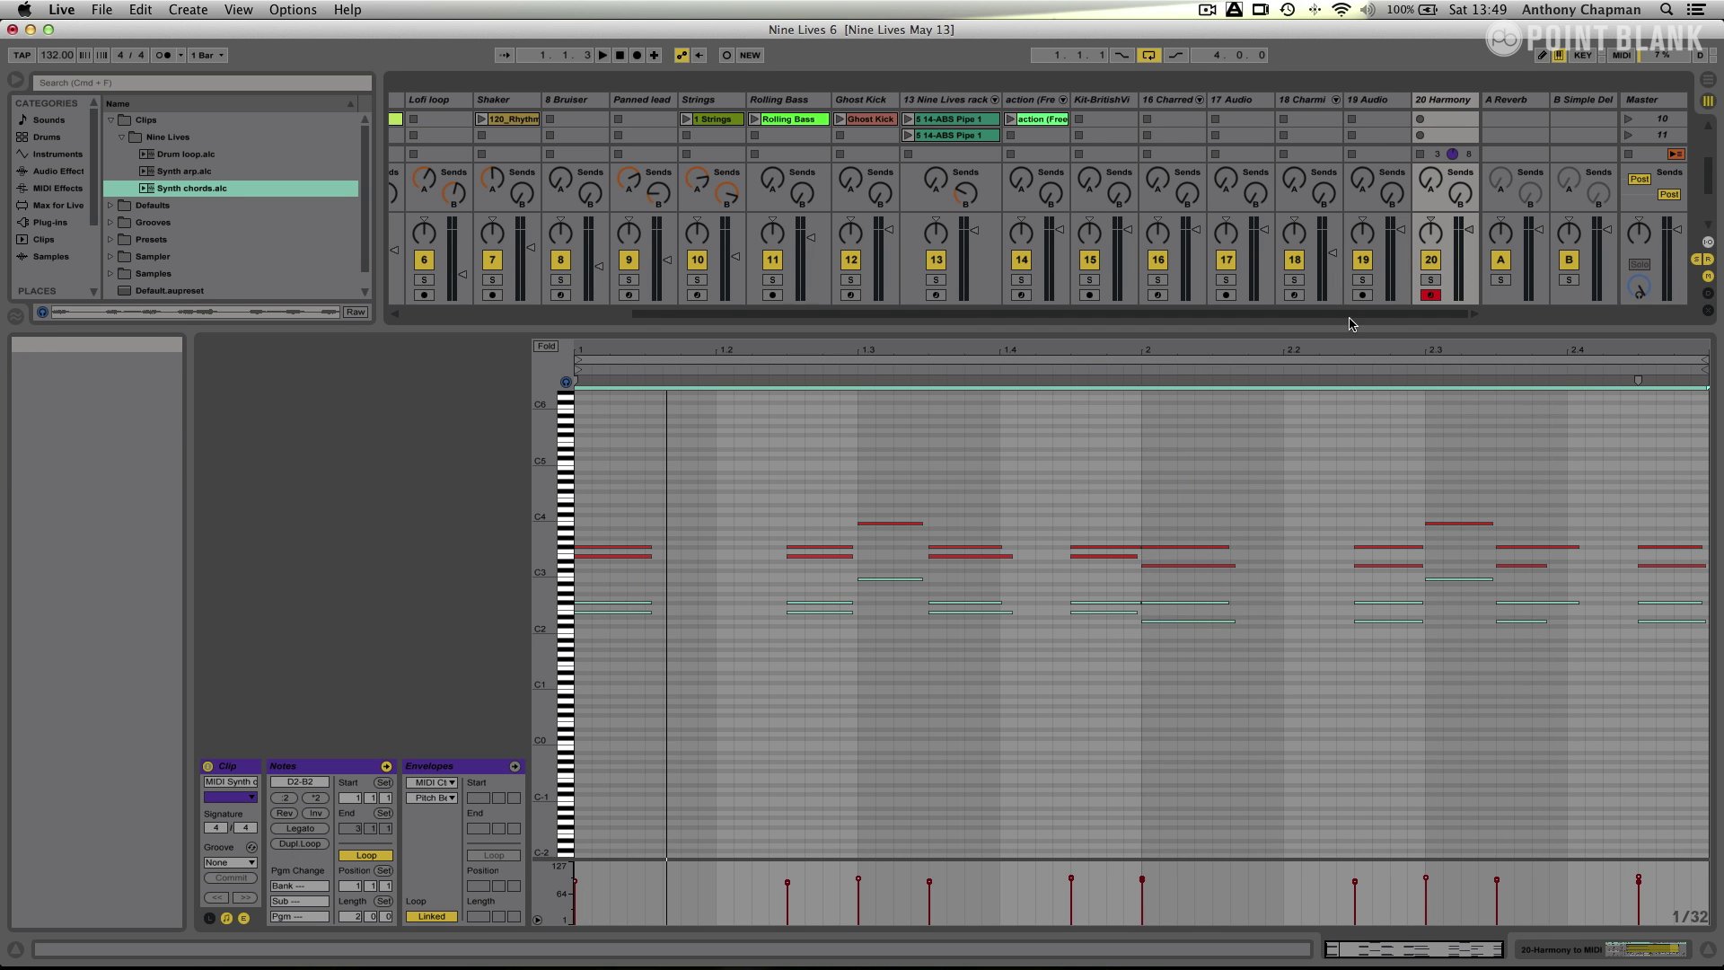
key(super+alt+l)
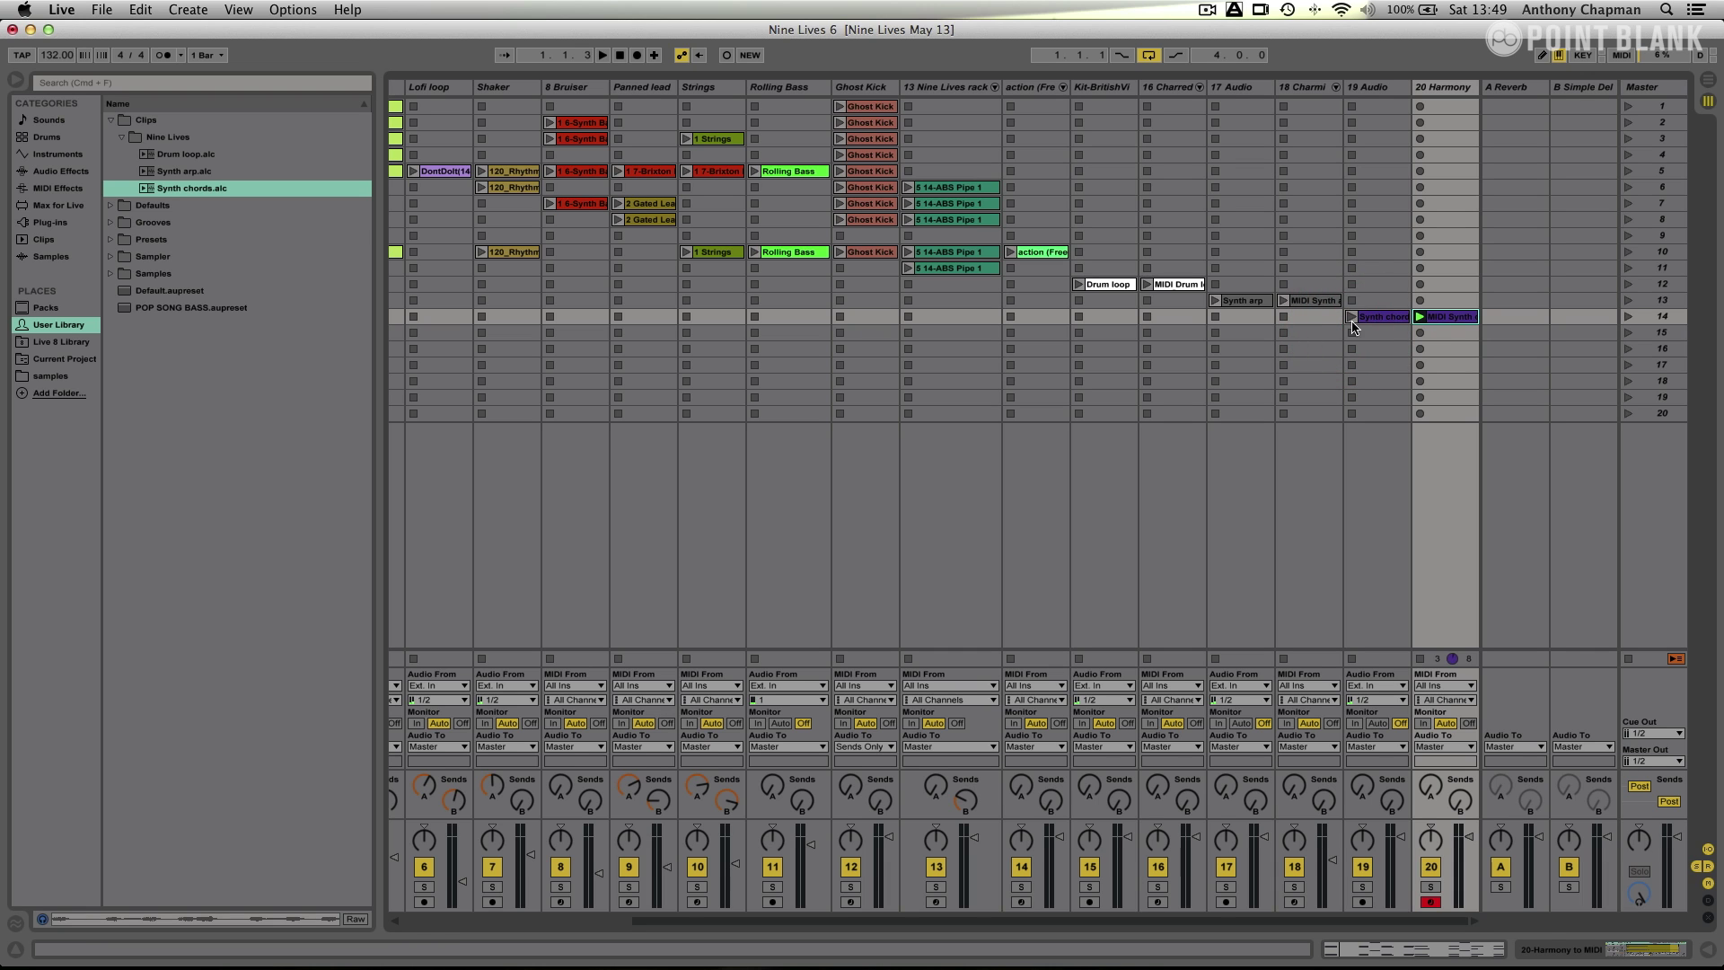
- Launch the MIDI Drum and MIDI Synth arp clips alongside the harmony, stopping the Synth chords audio clip
click(1148, 286)
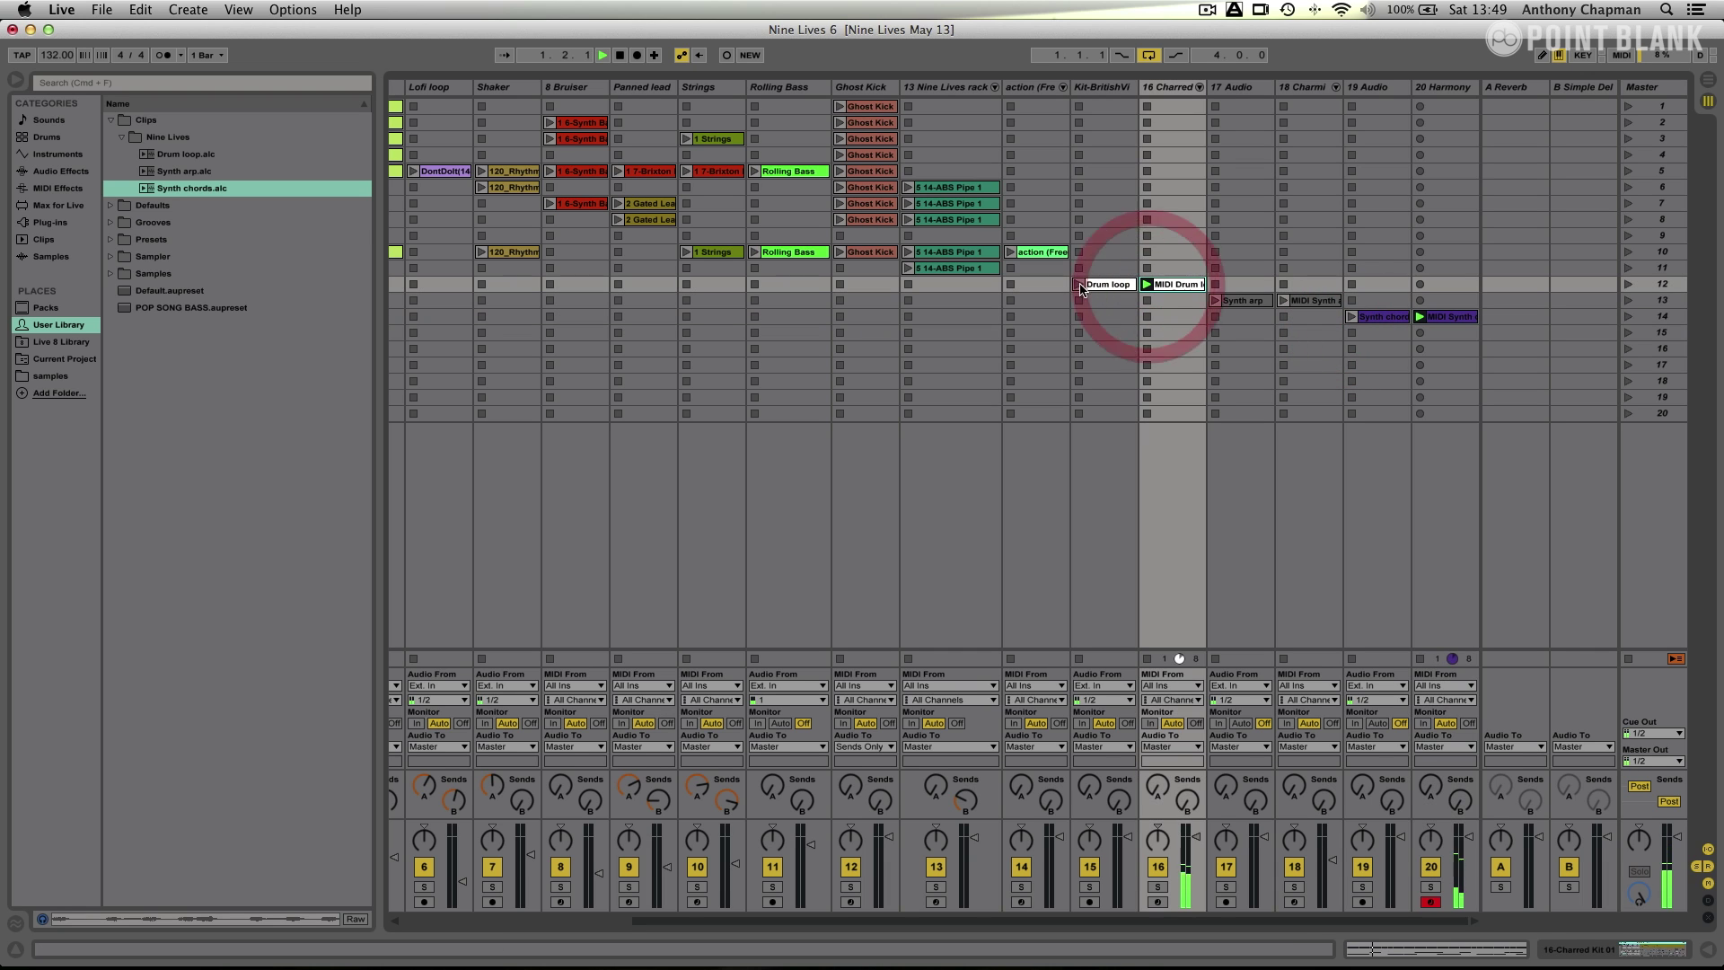
click(1352, 319)
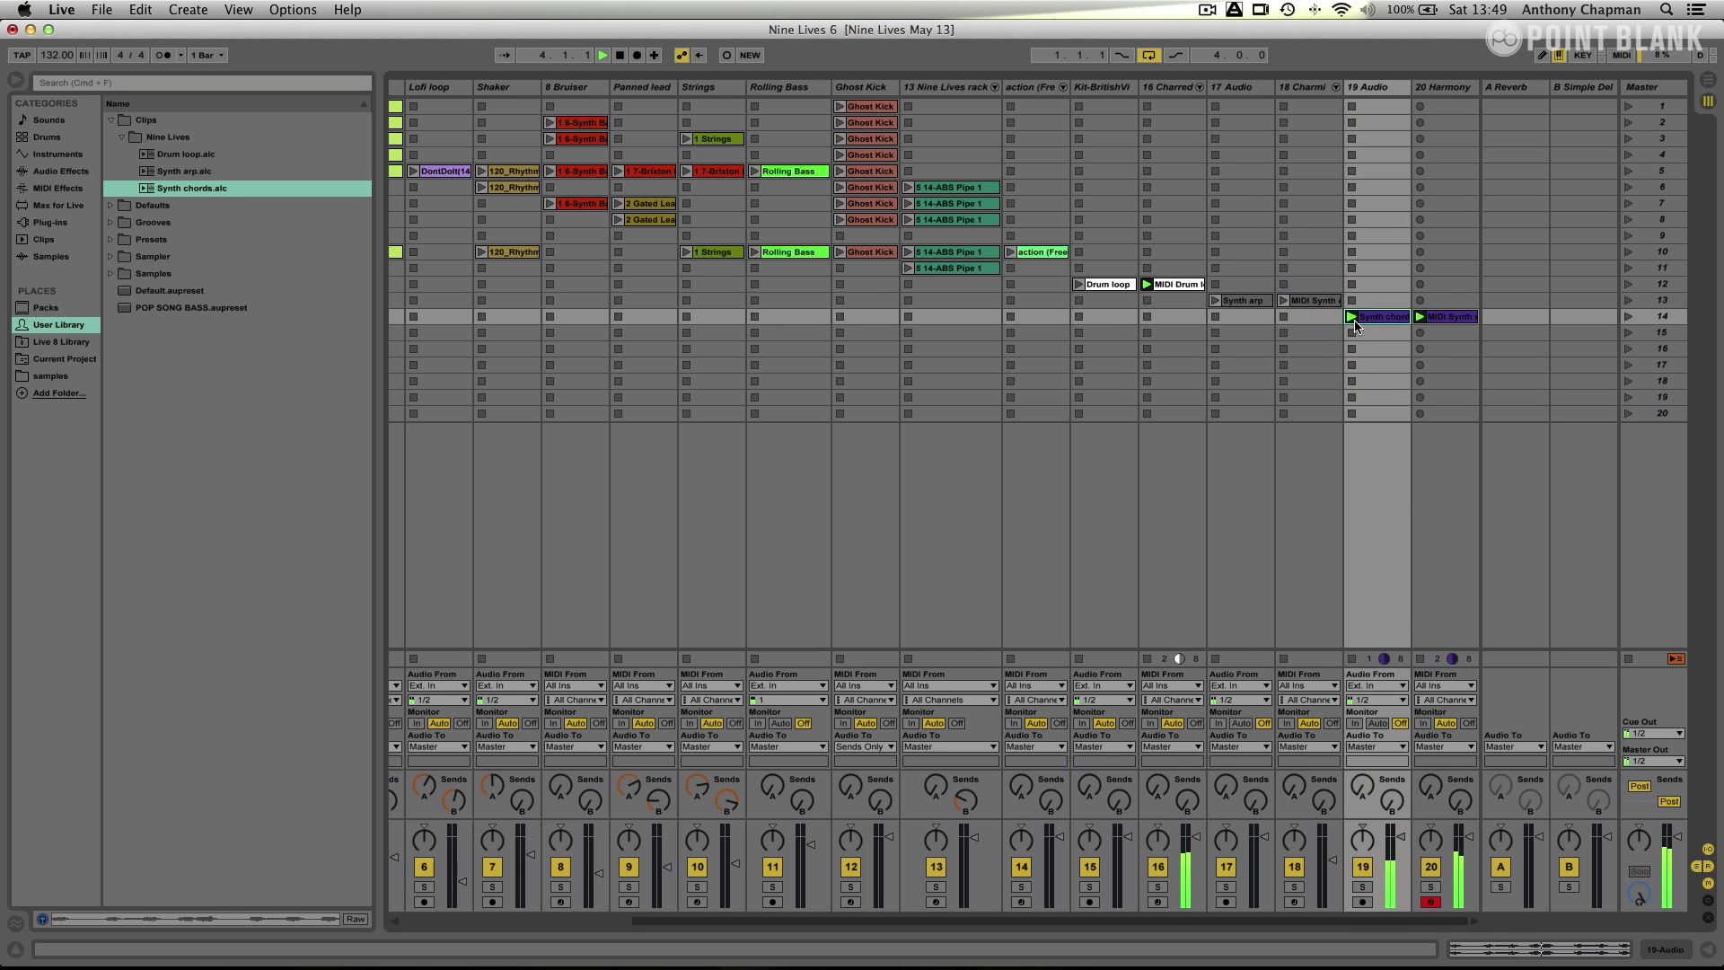
click(1285, 301)
click(1352, 333)
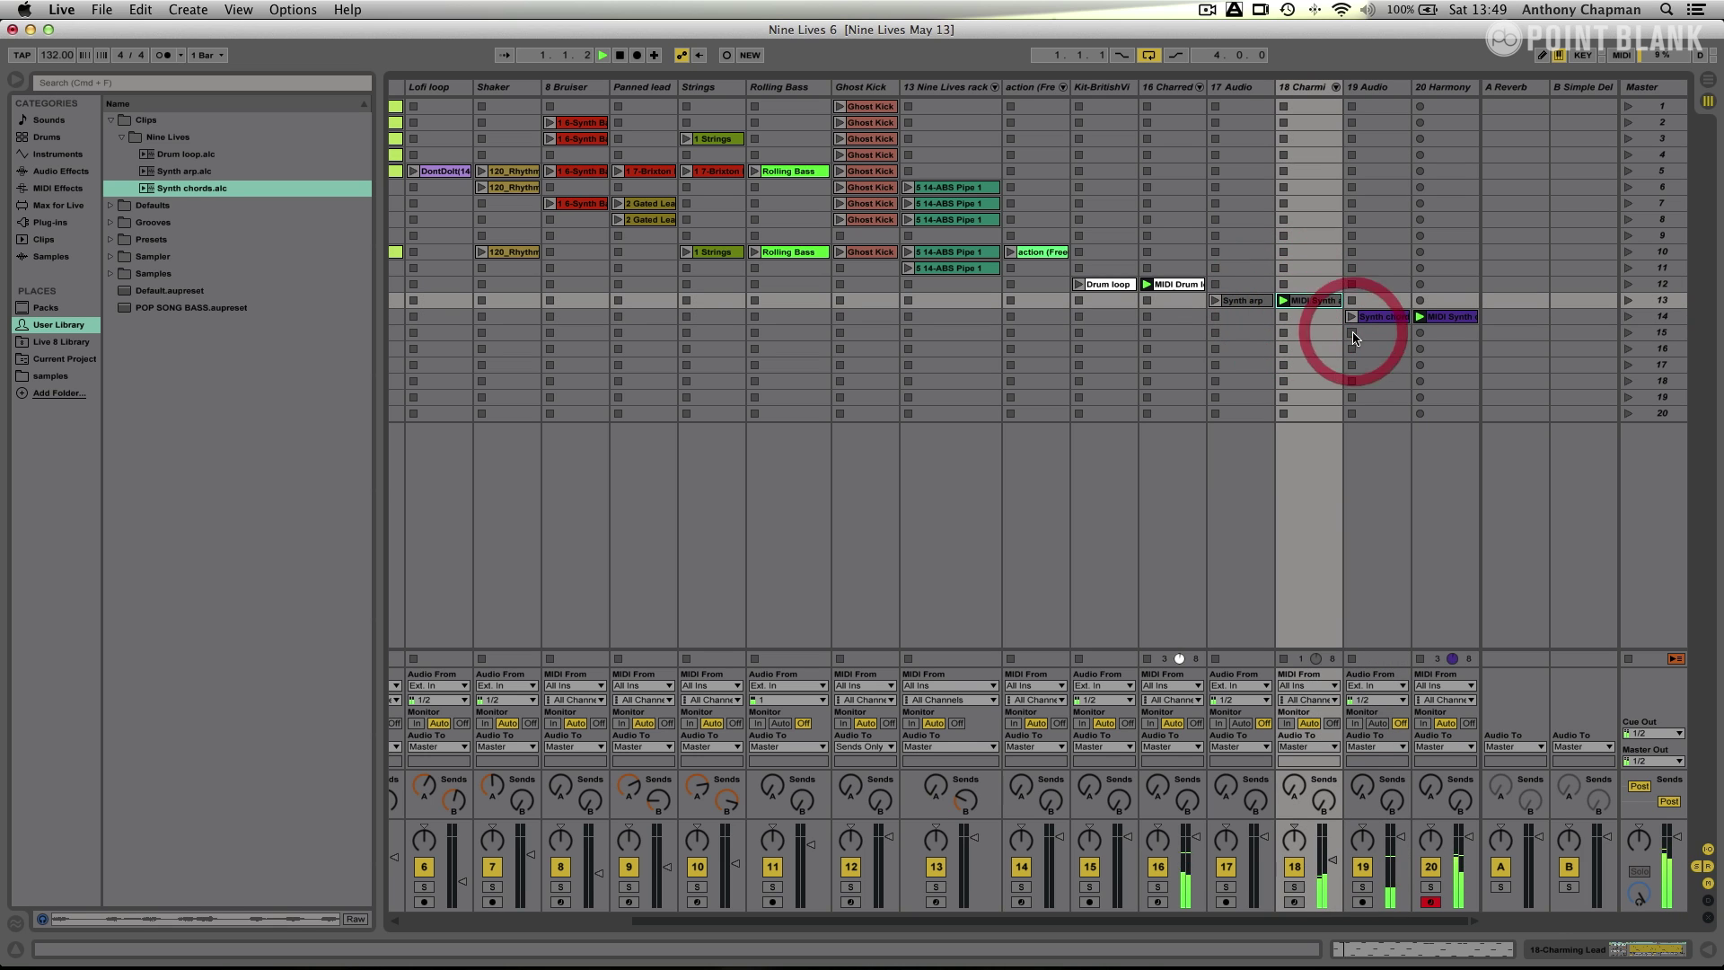